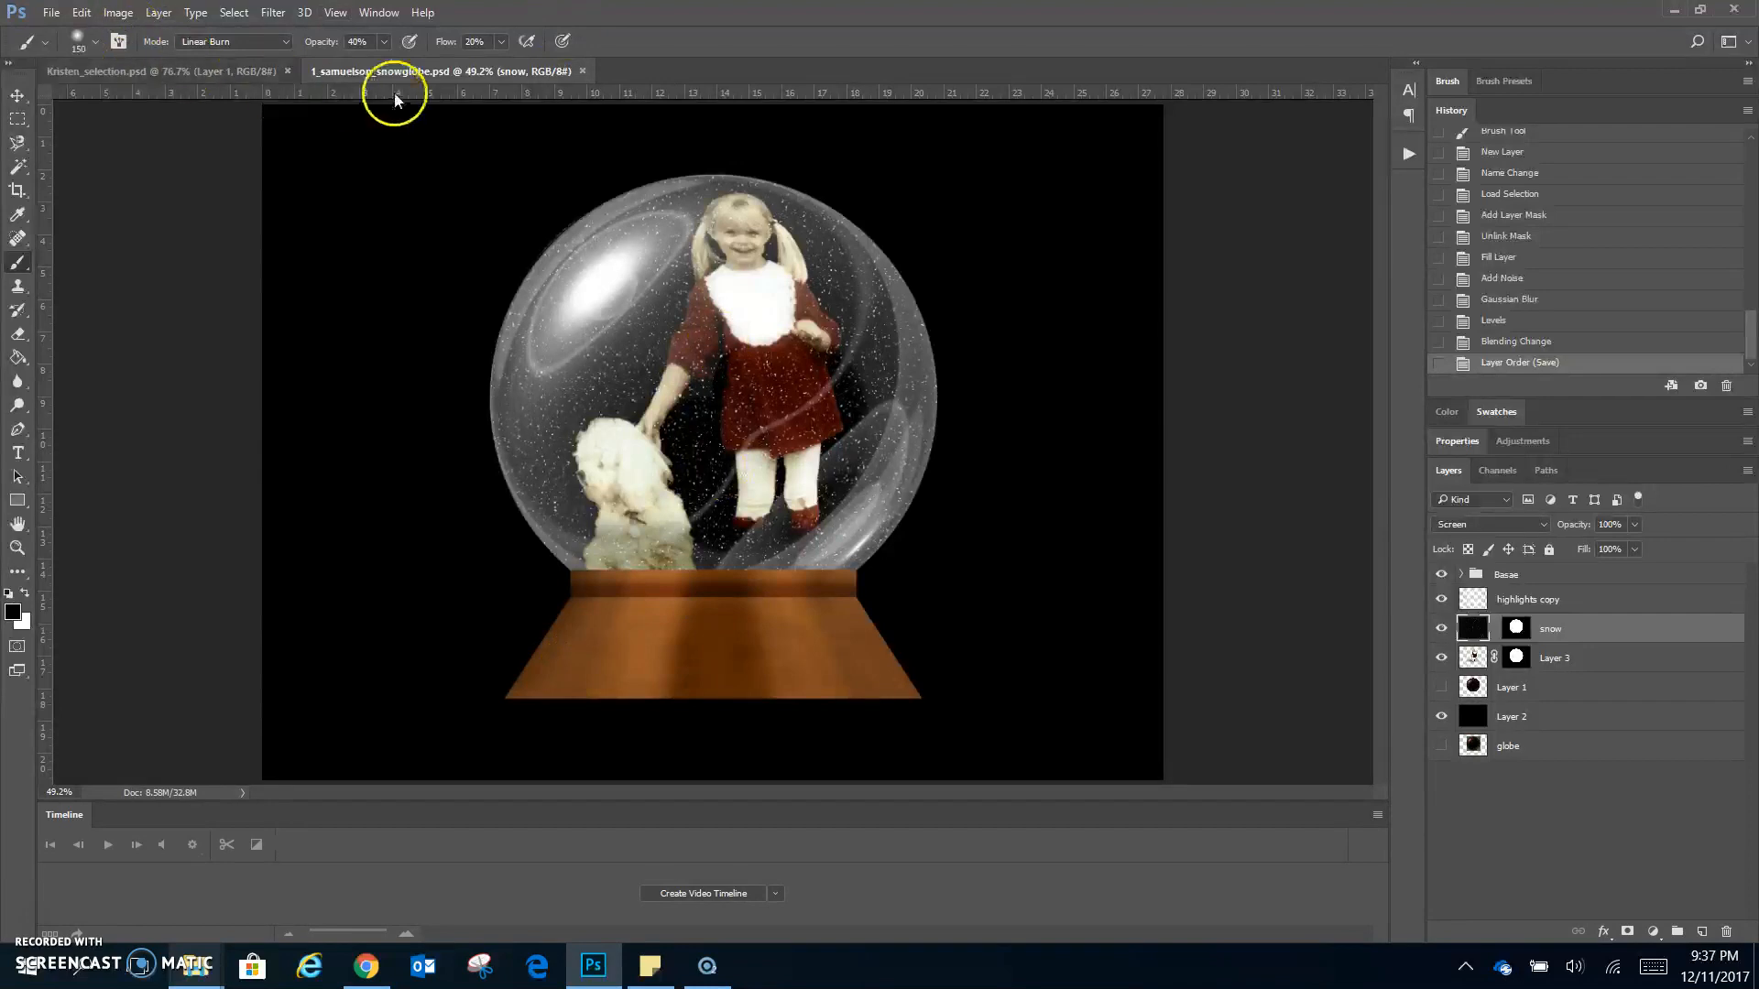
- Save a JPEG copy of the snow globe image with quality 10 (Maximum) and the Baseline ("Standard") format option
left_click(50, 13)
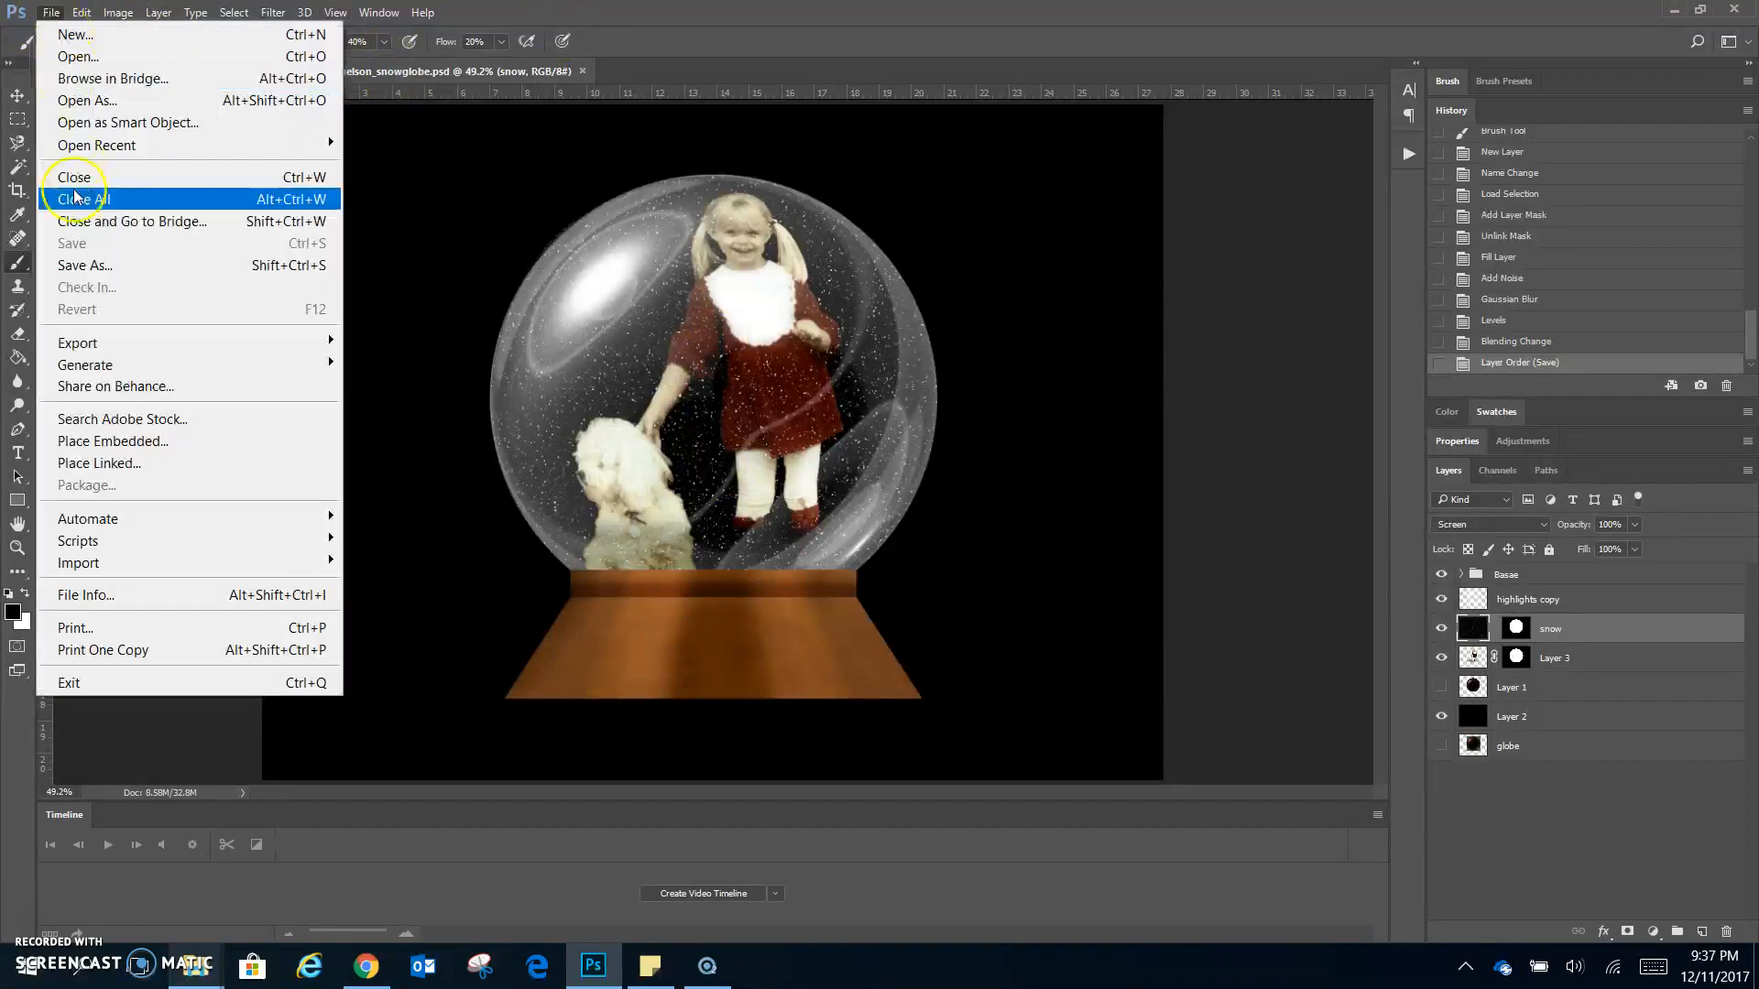
left_click(164, 263)
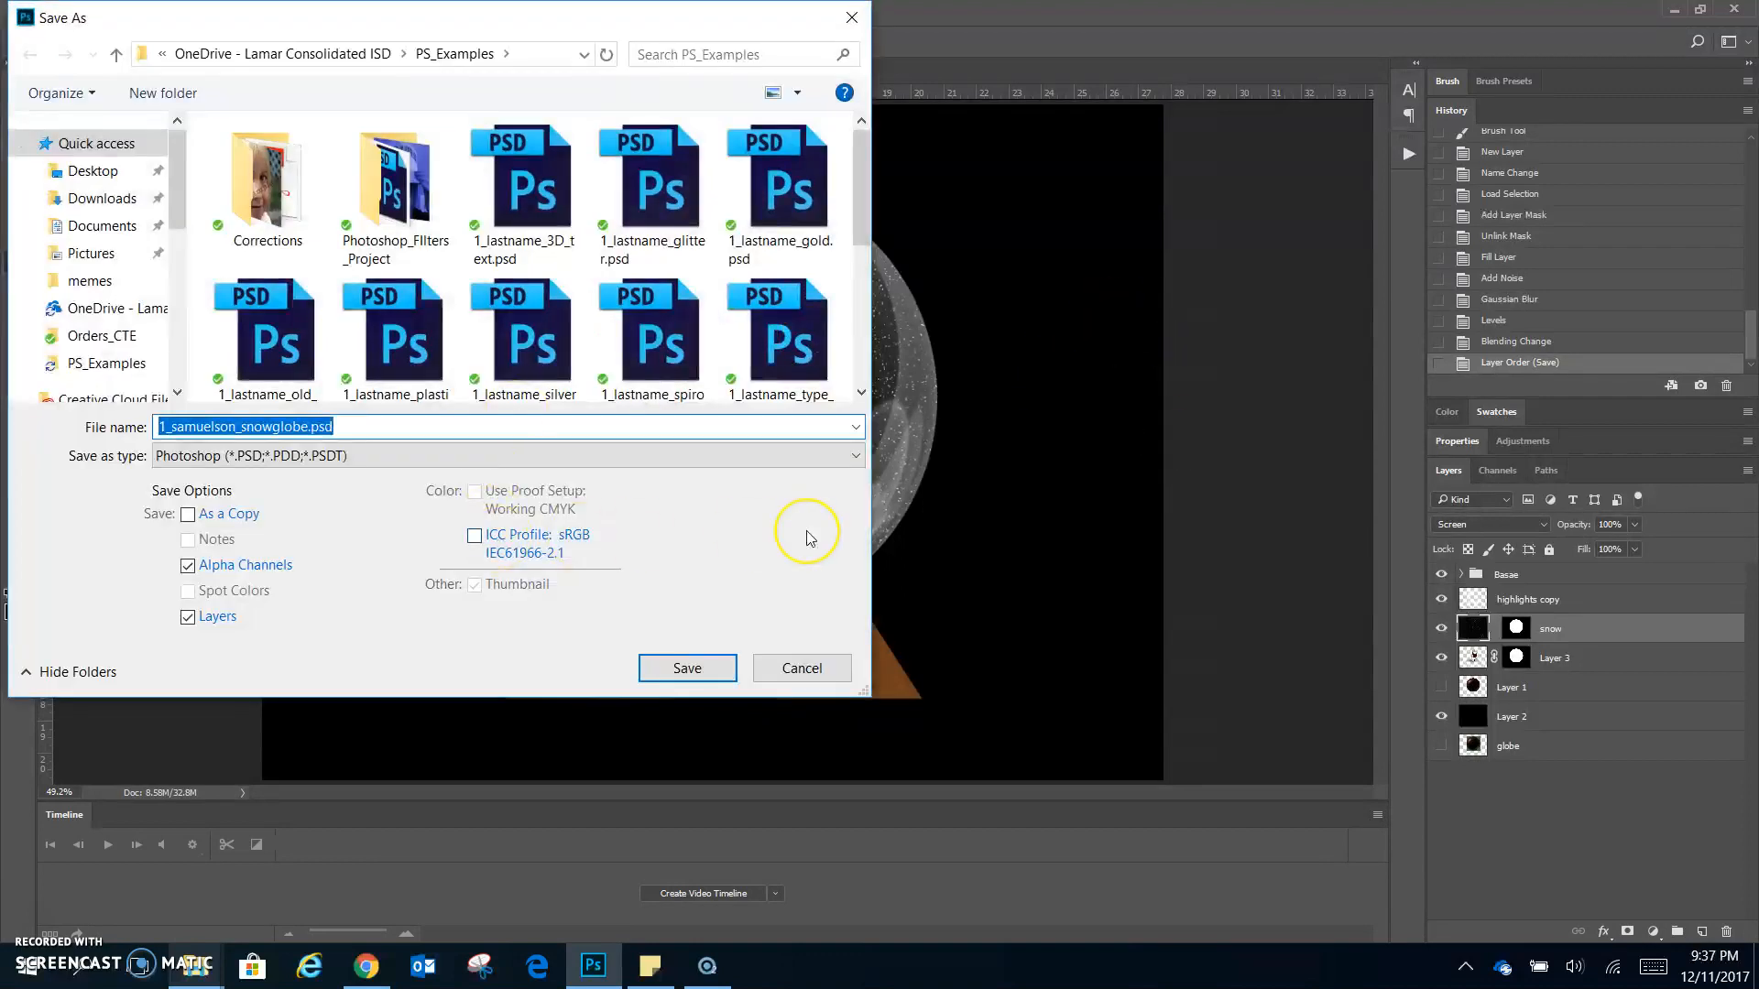
left_click(732, 455)
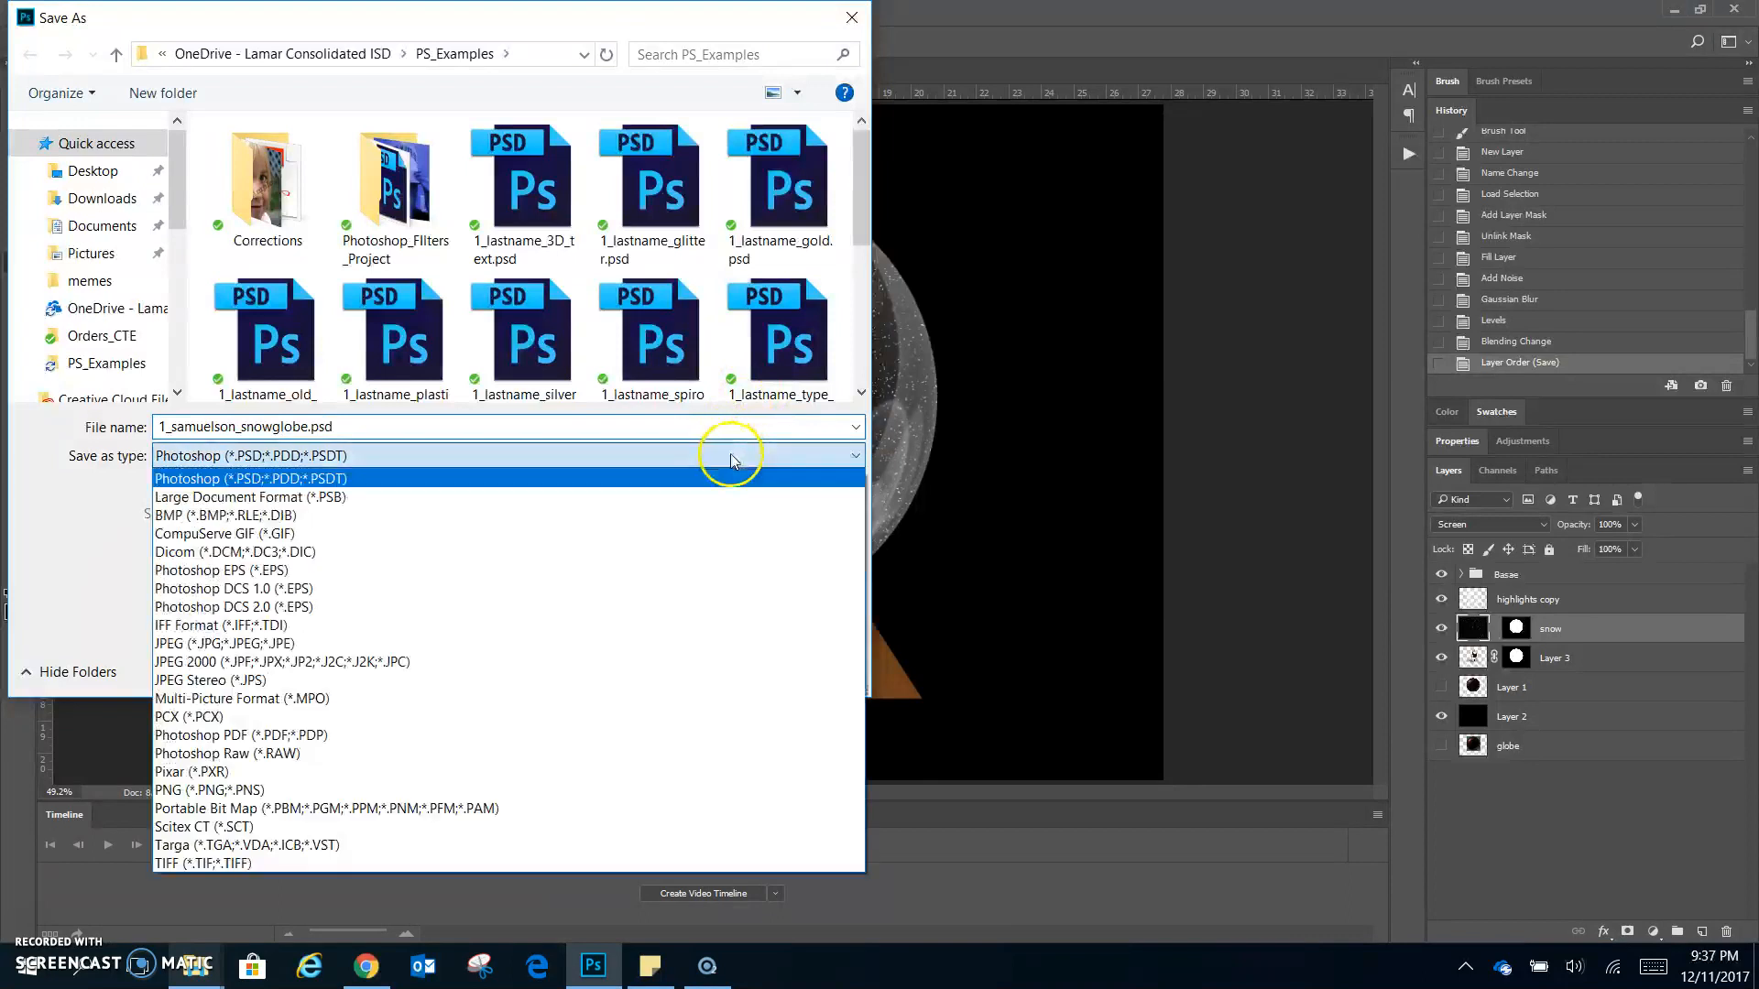
left_click(482, 643)
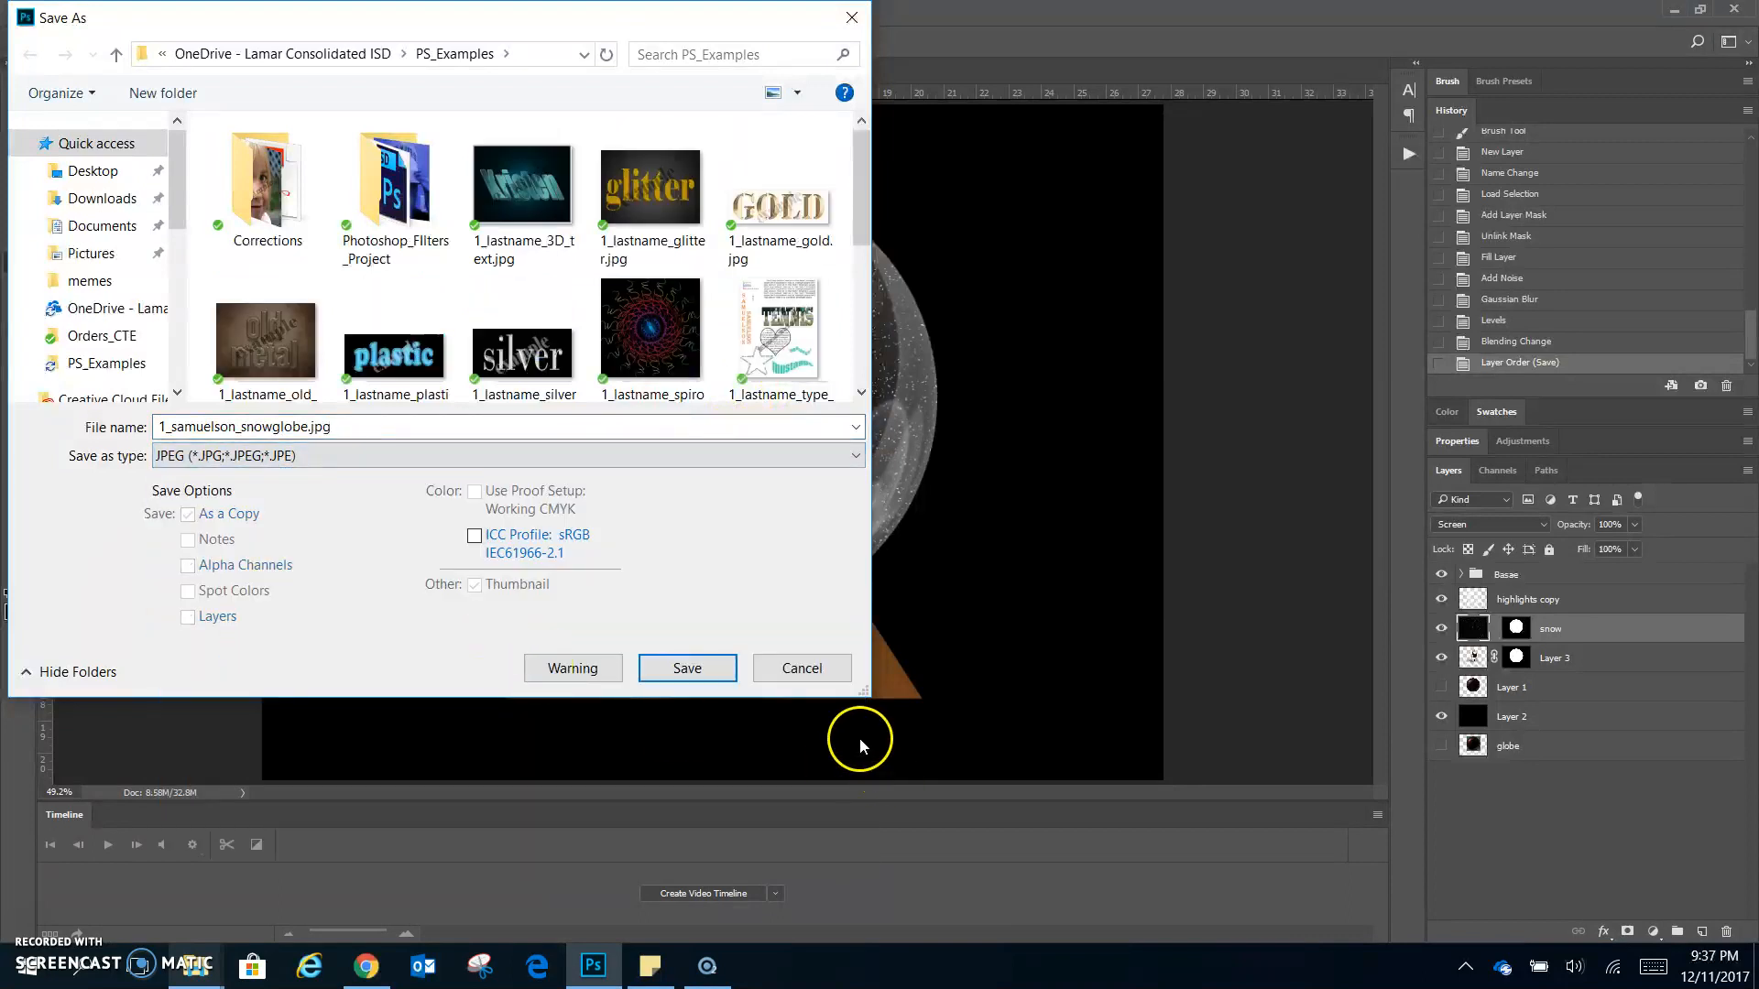
left_click(734, 669)
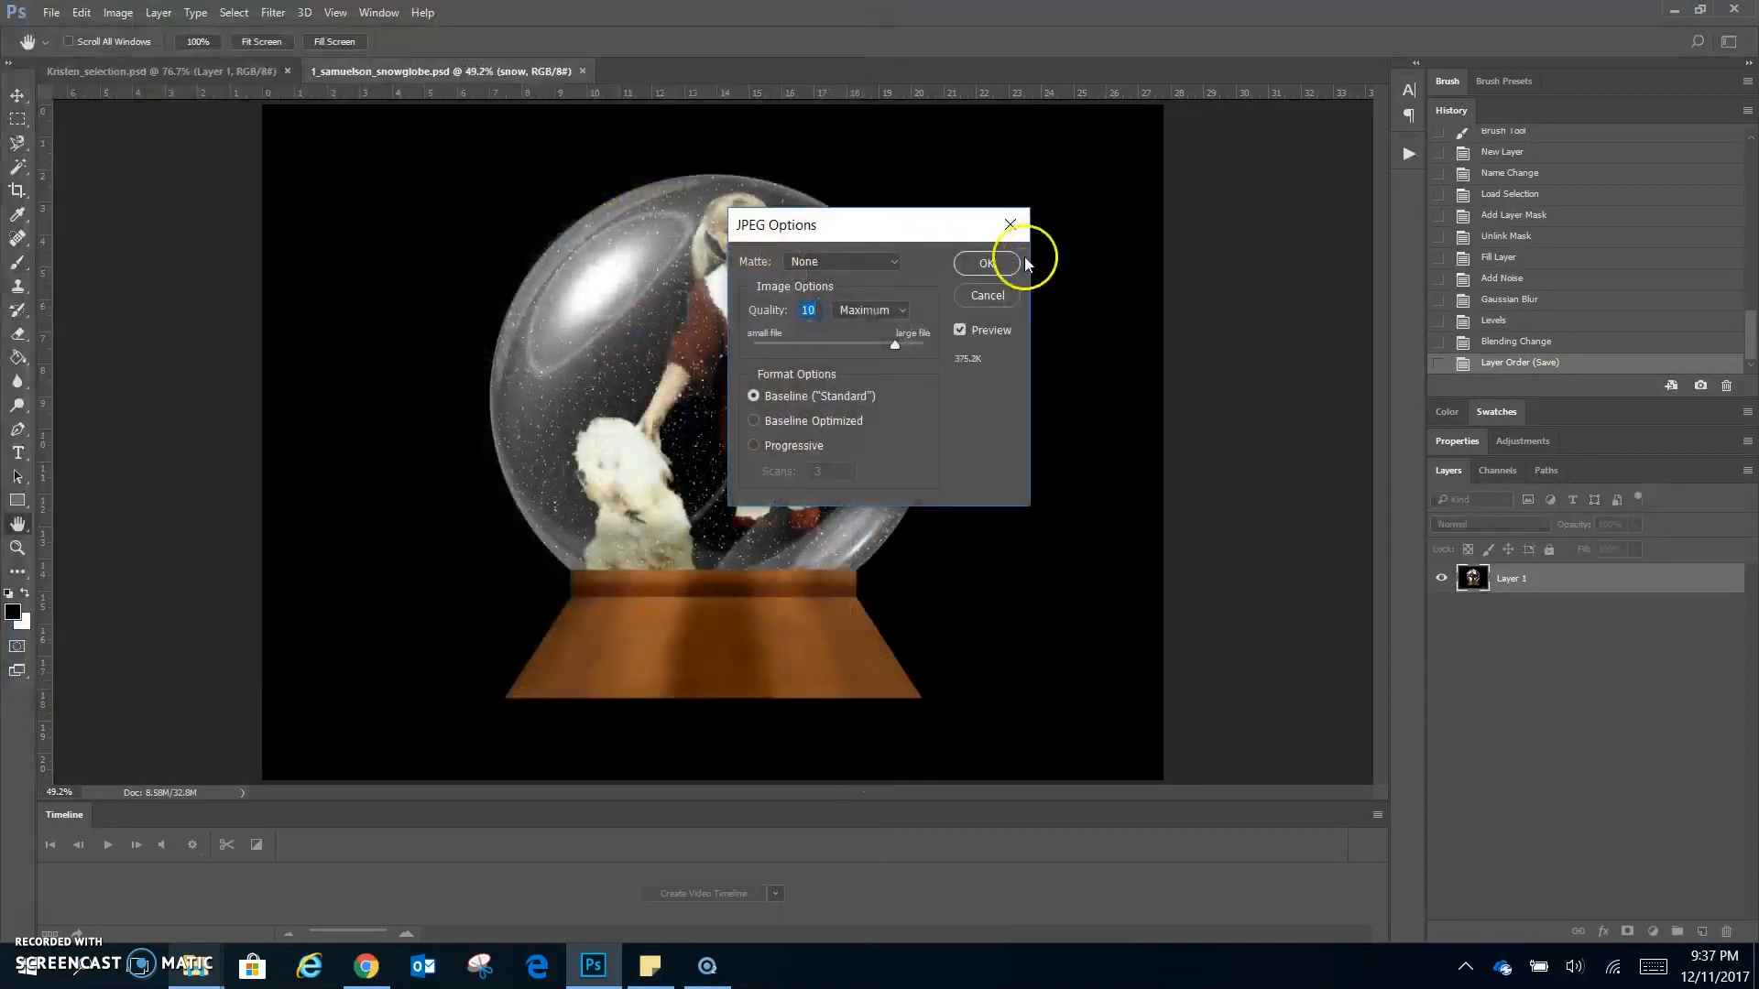
left_click(1017, 265)
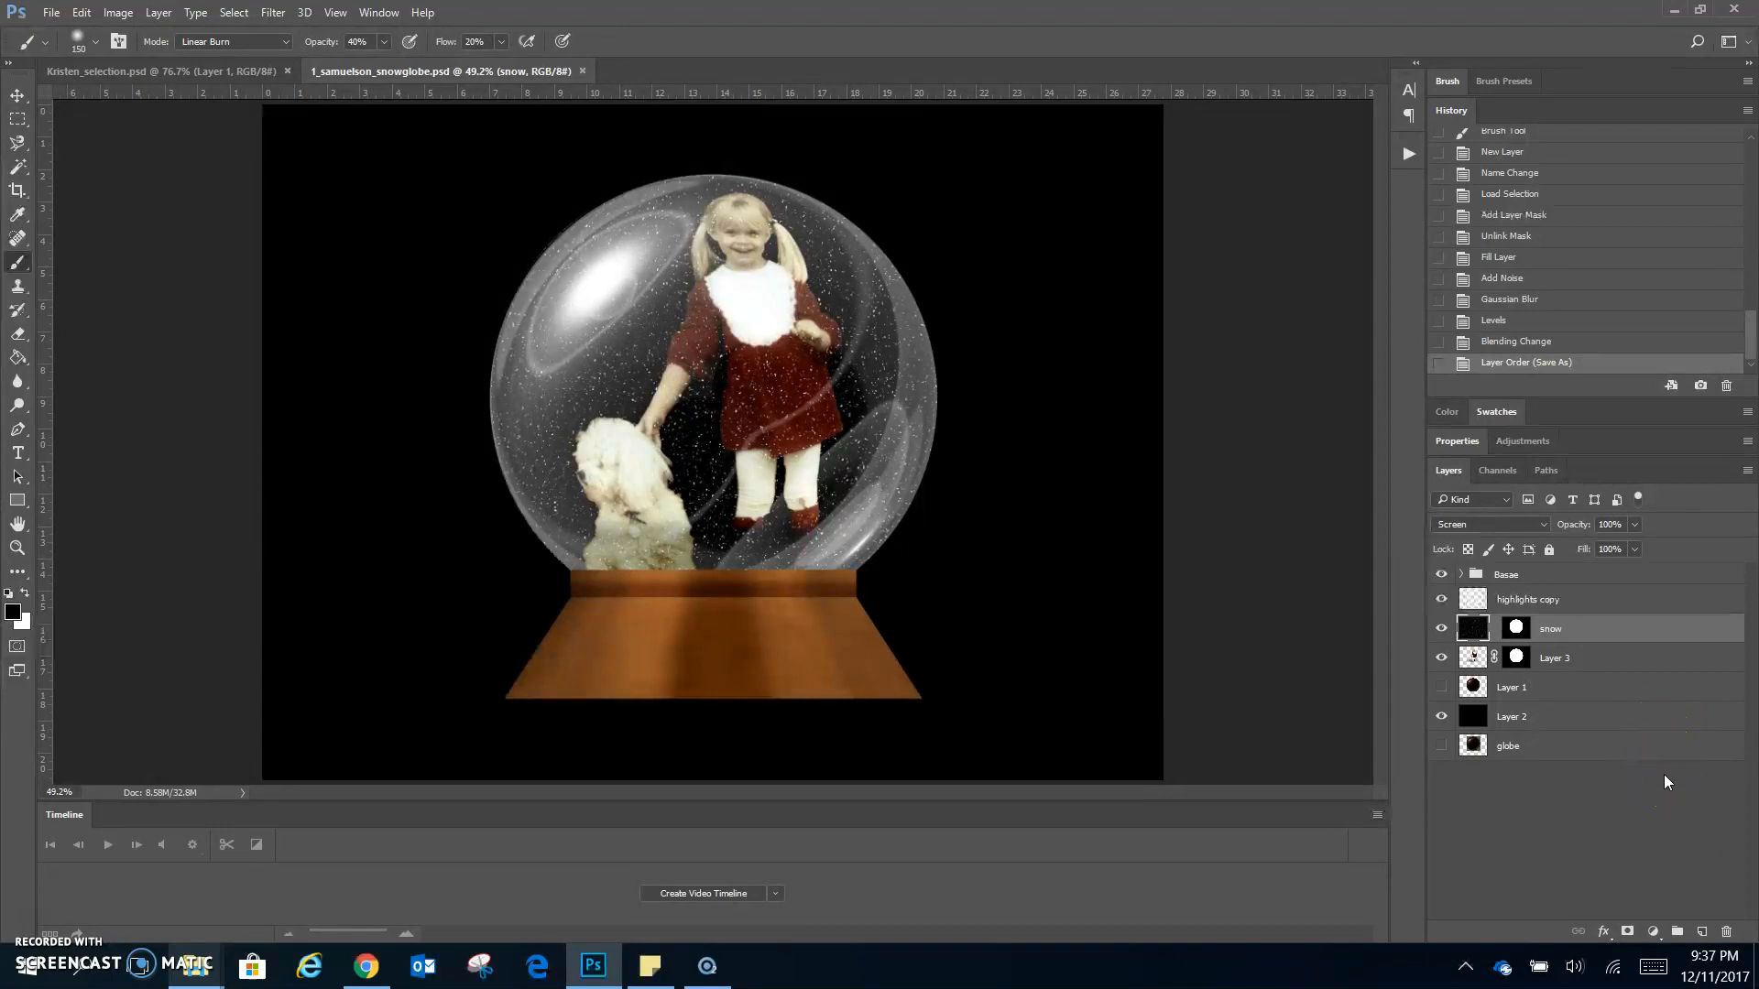
- Clear the black outside the globe on Layer 2 by loading the inverted "globe" channel as a selection, and deselect
left_click(1552, 723)
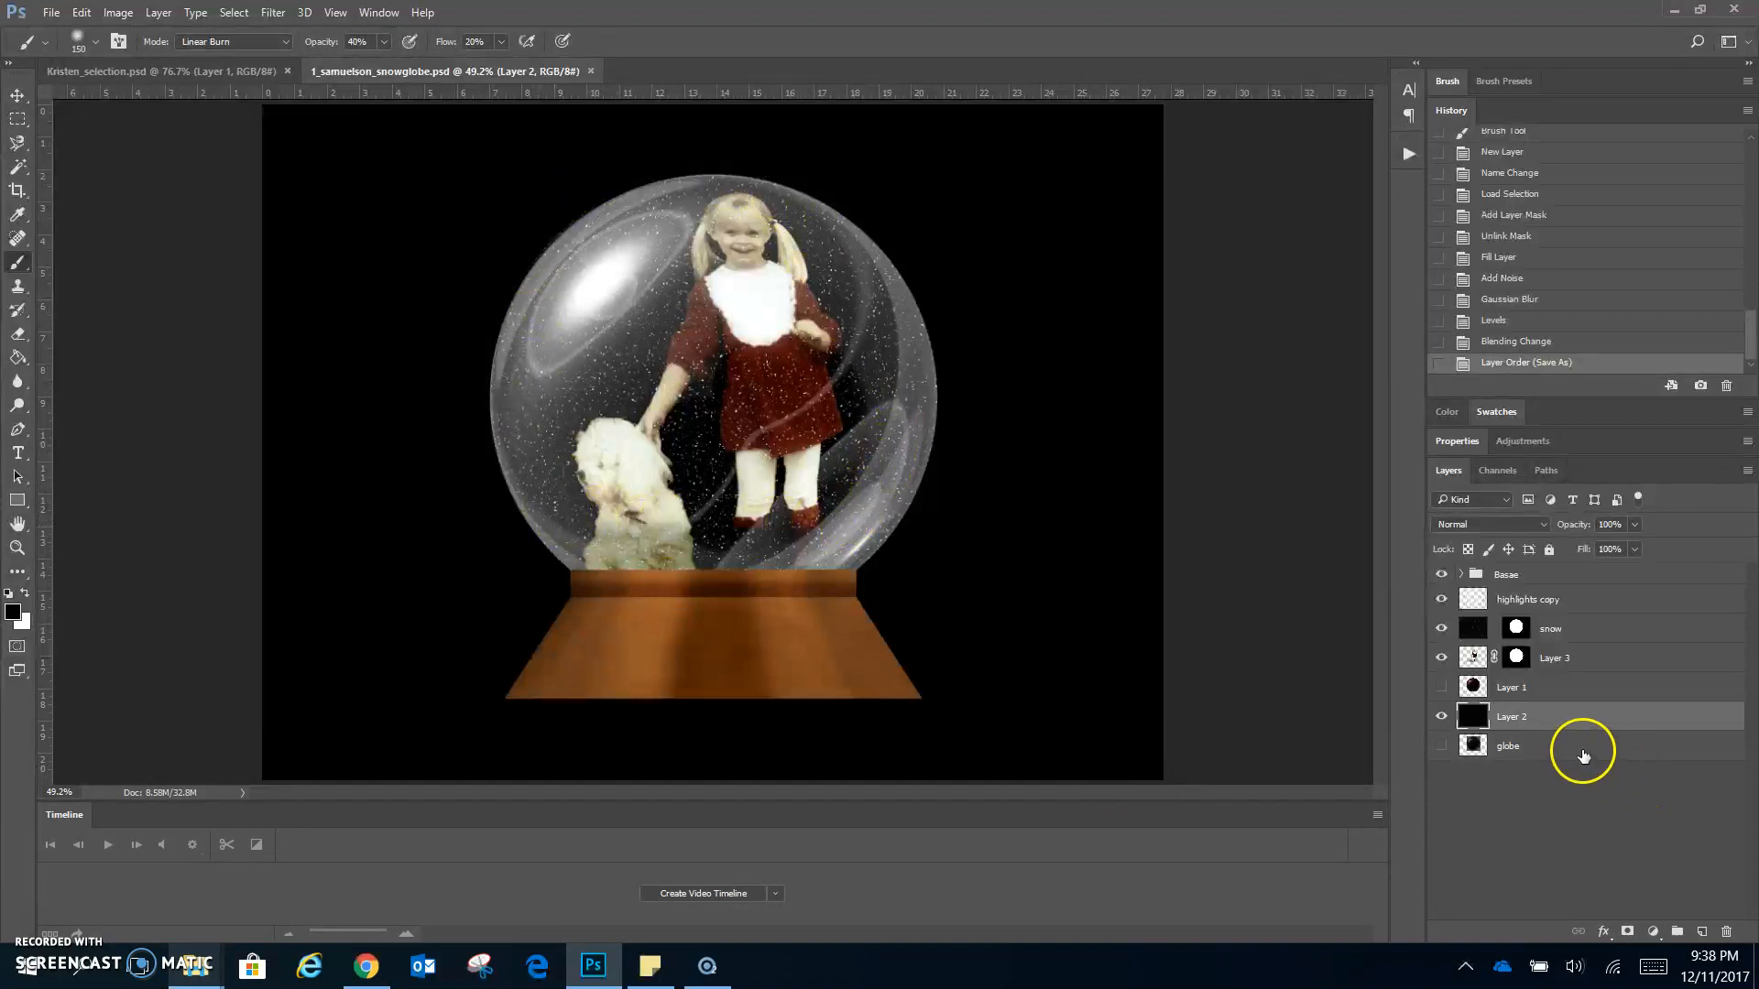
left_click(233, 12)
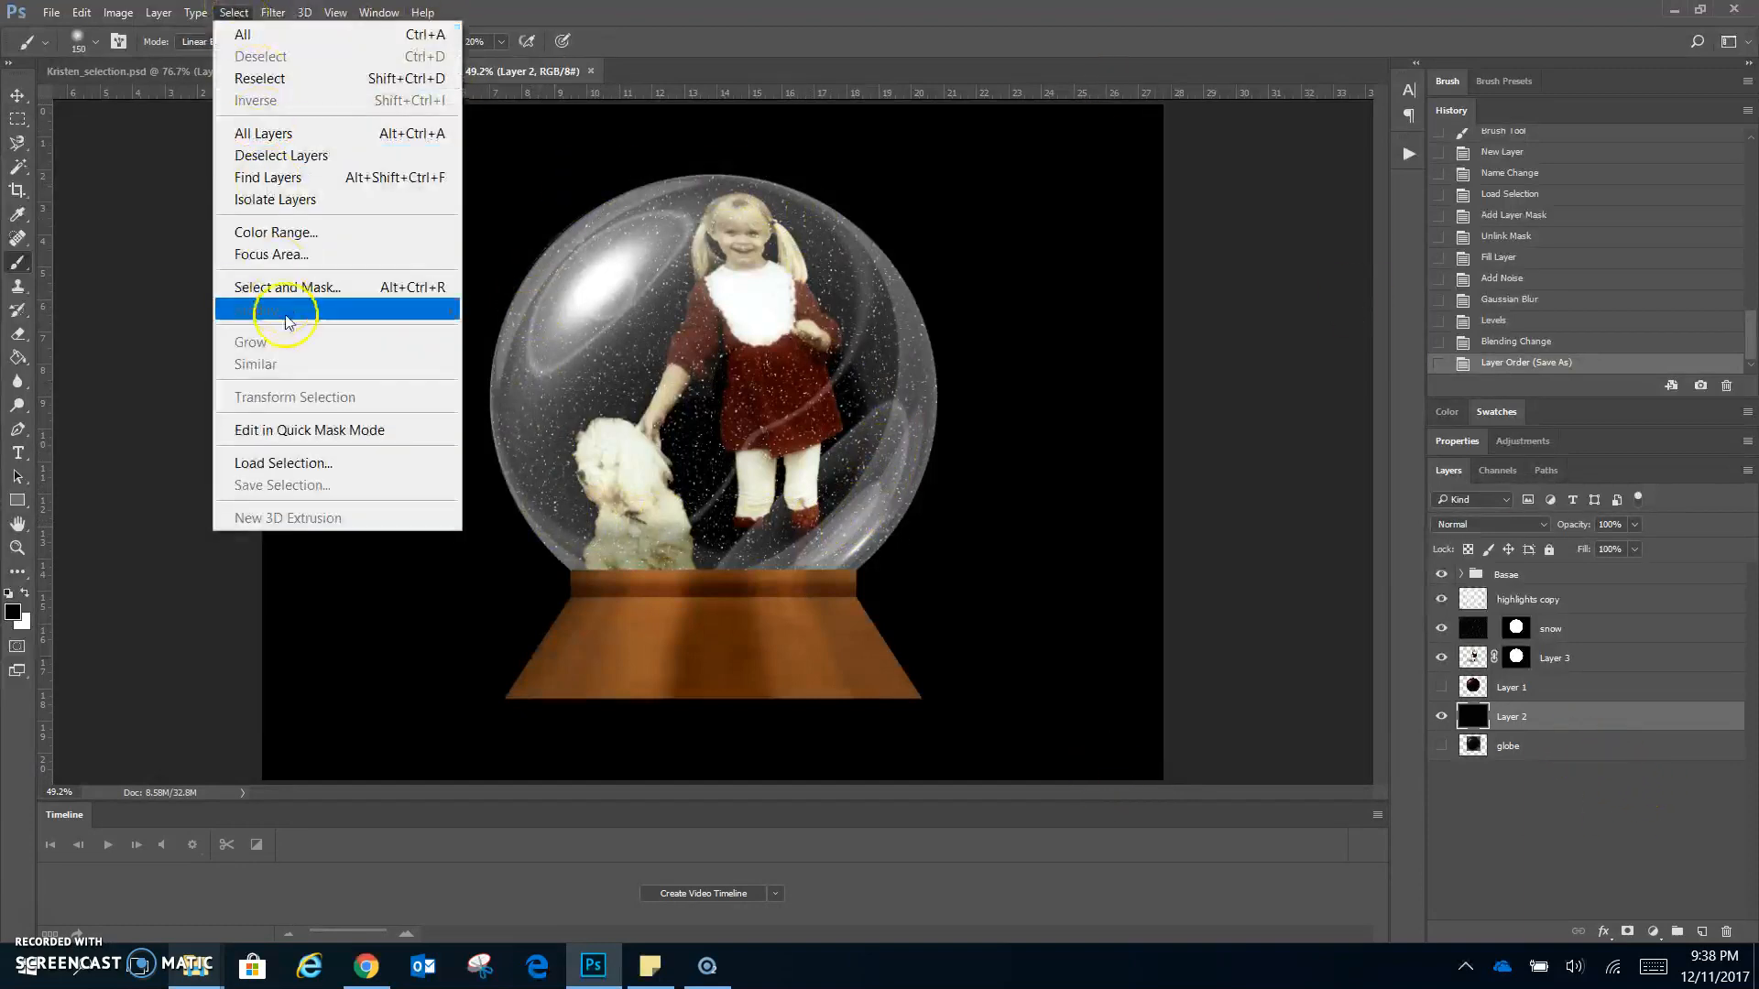
left_click(331, 462)
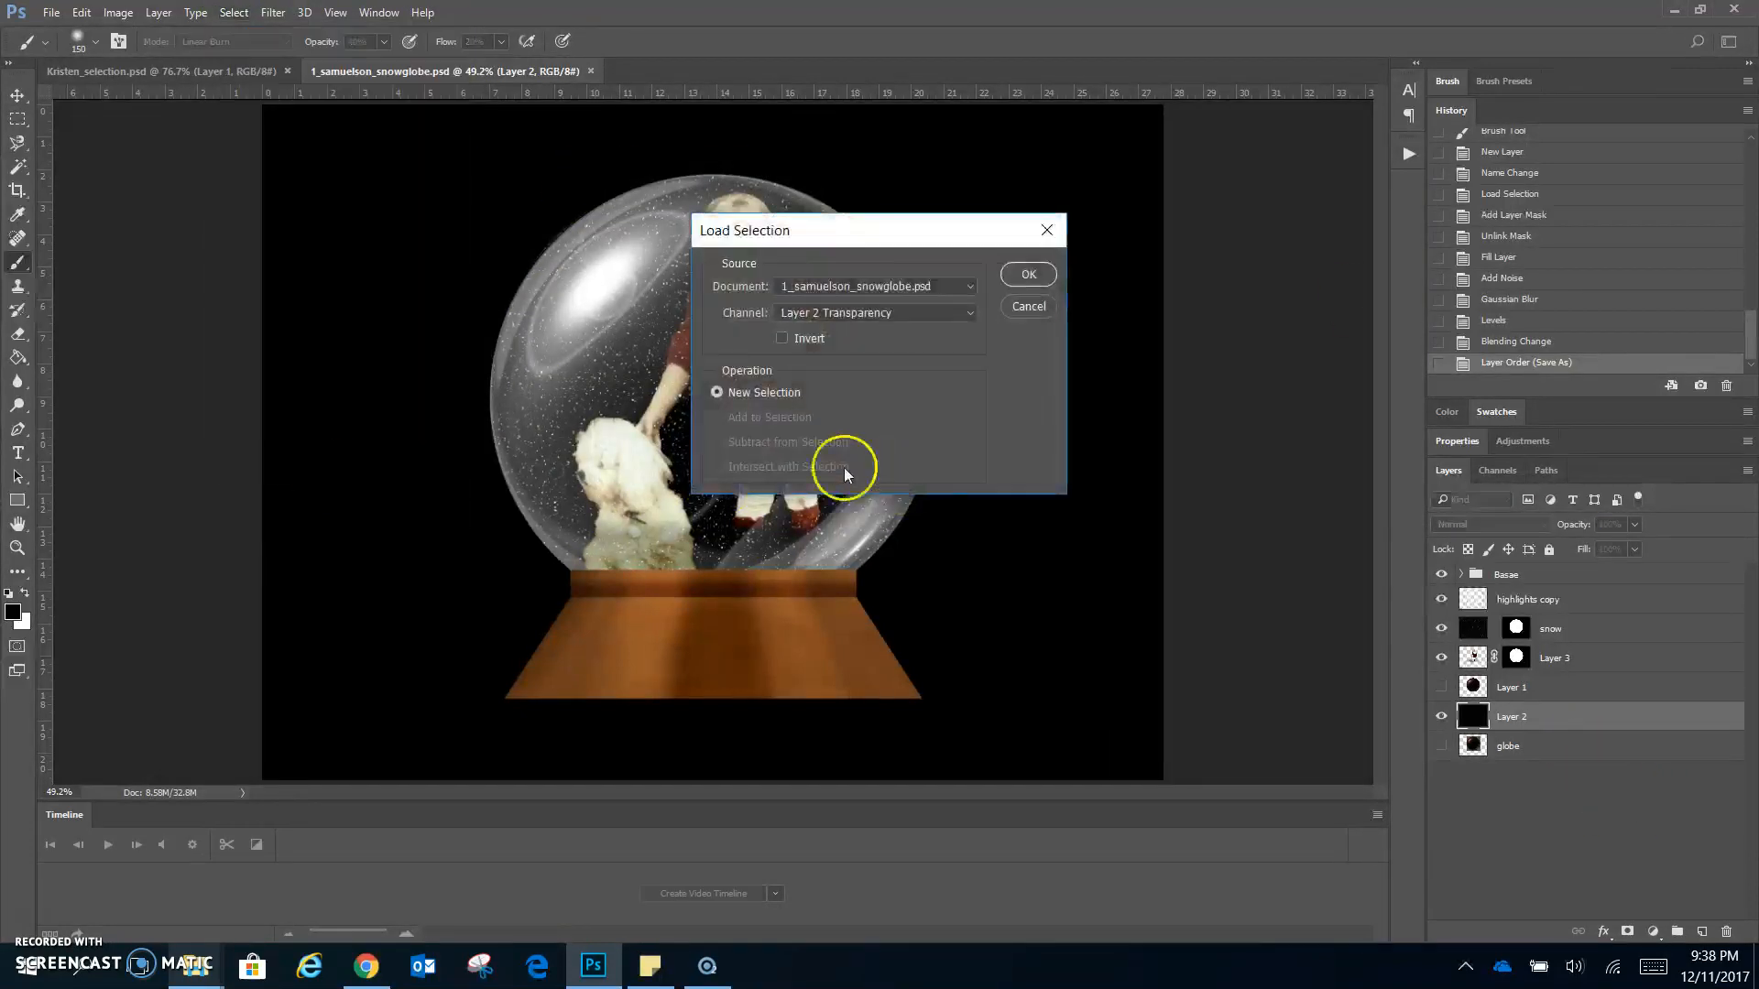
left_click(862, 320)
left_click(857, 348)
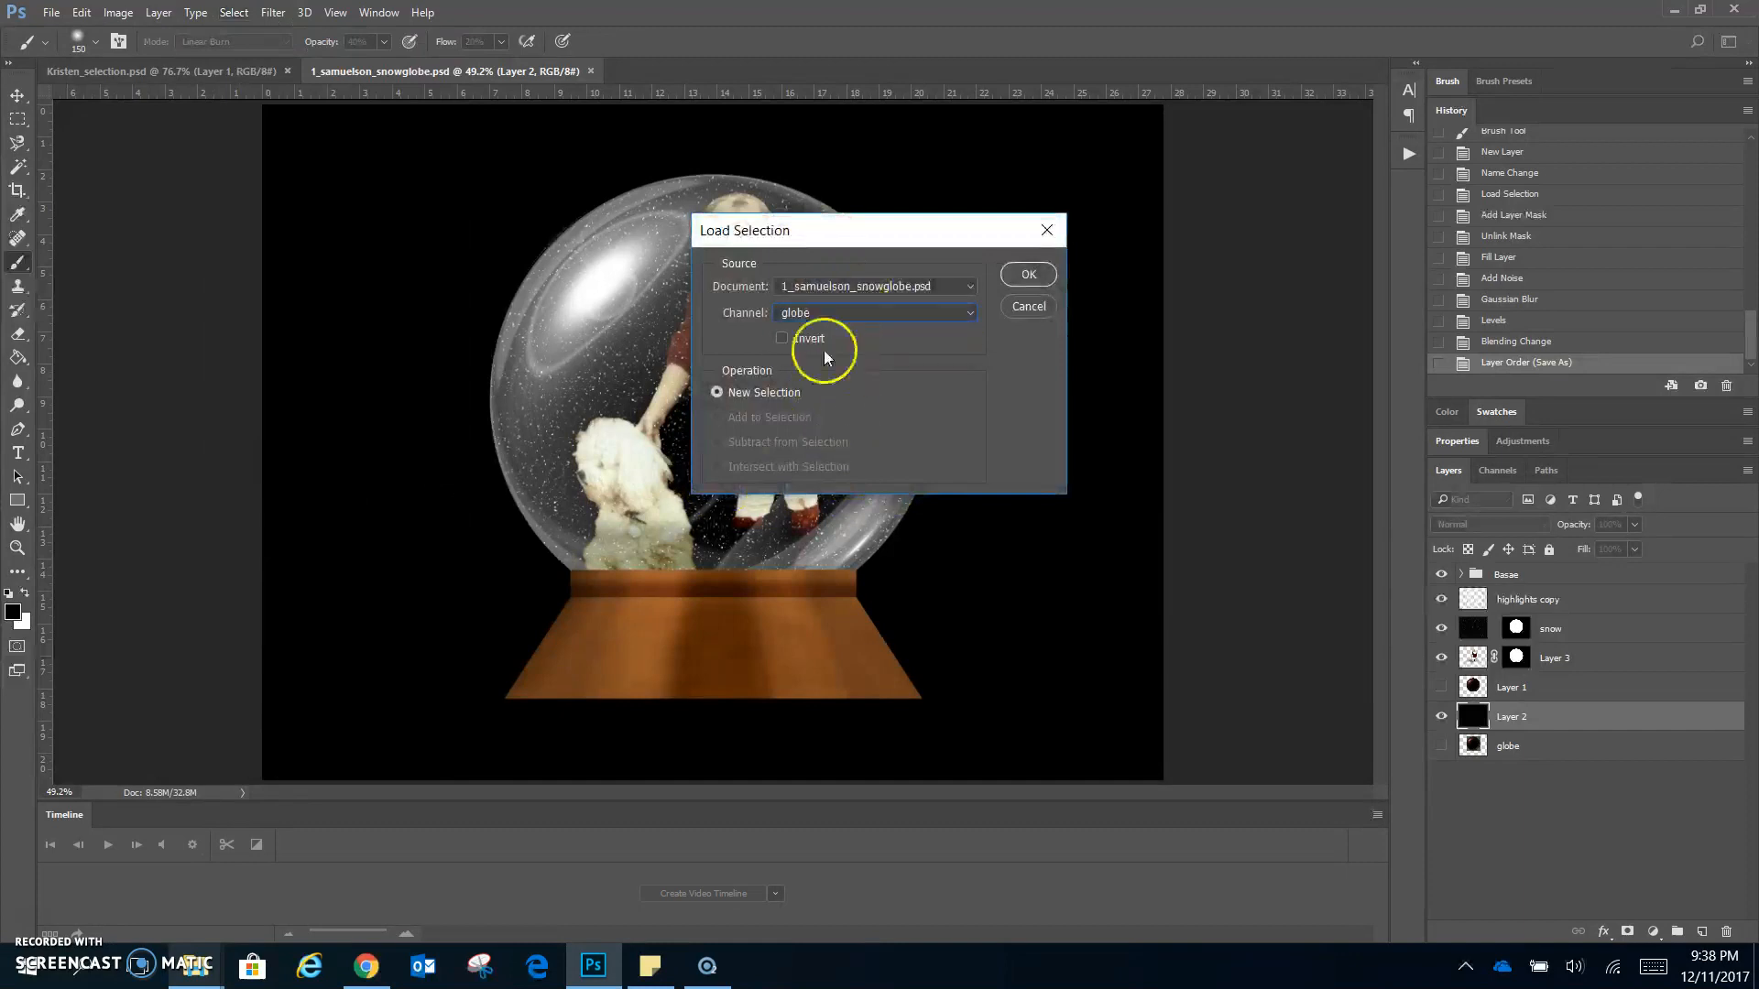
left_click(782, 337)
left_click(1029, 273)
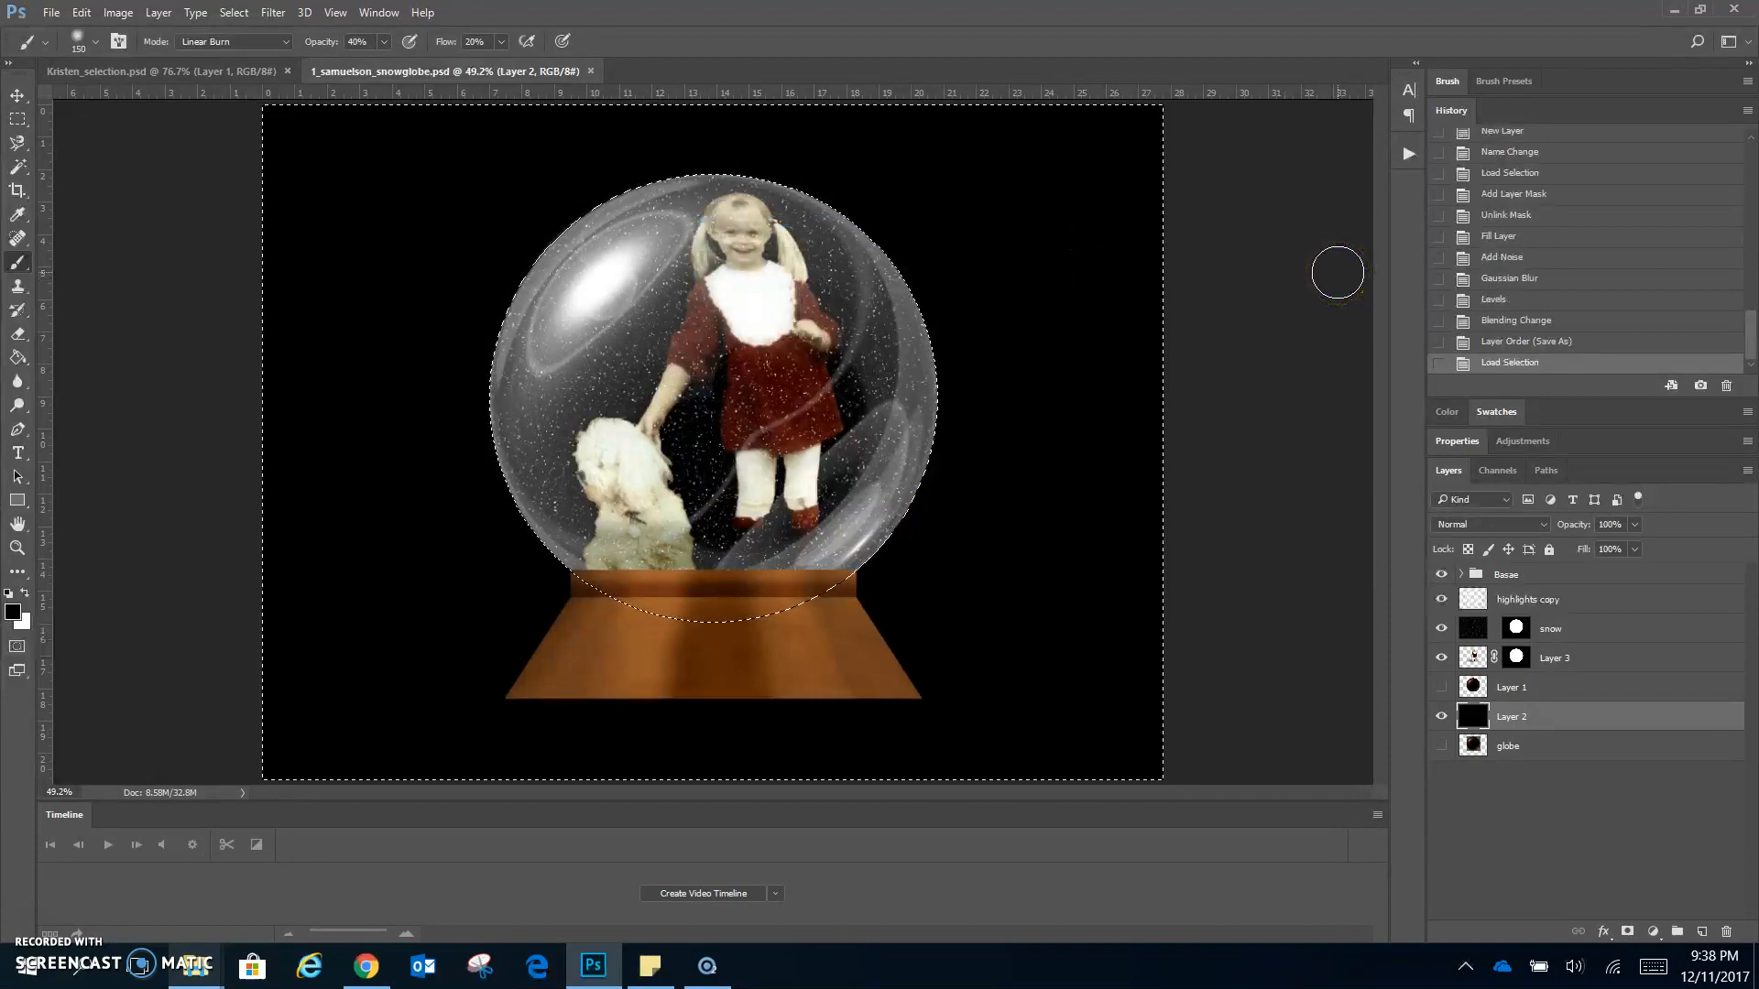
key("Delete")
key("ctrl+d")
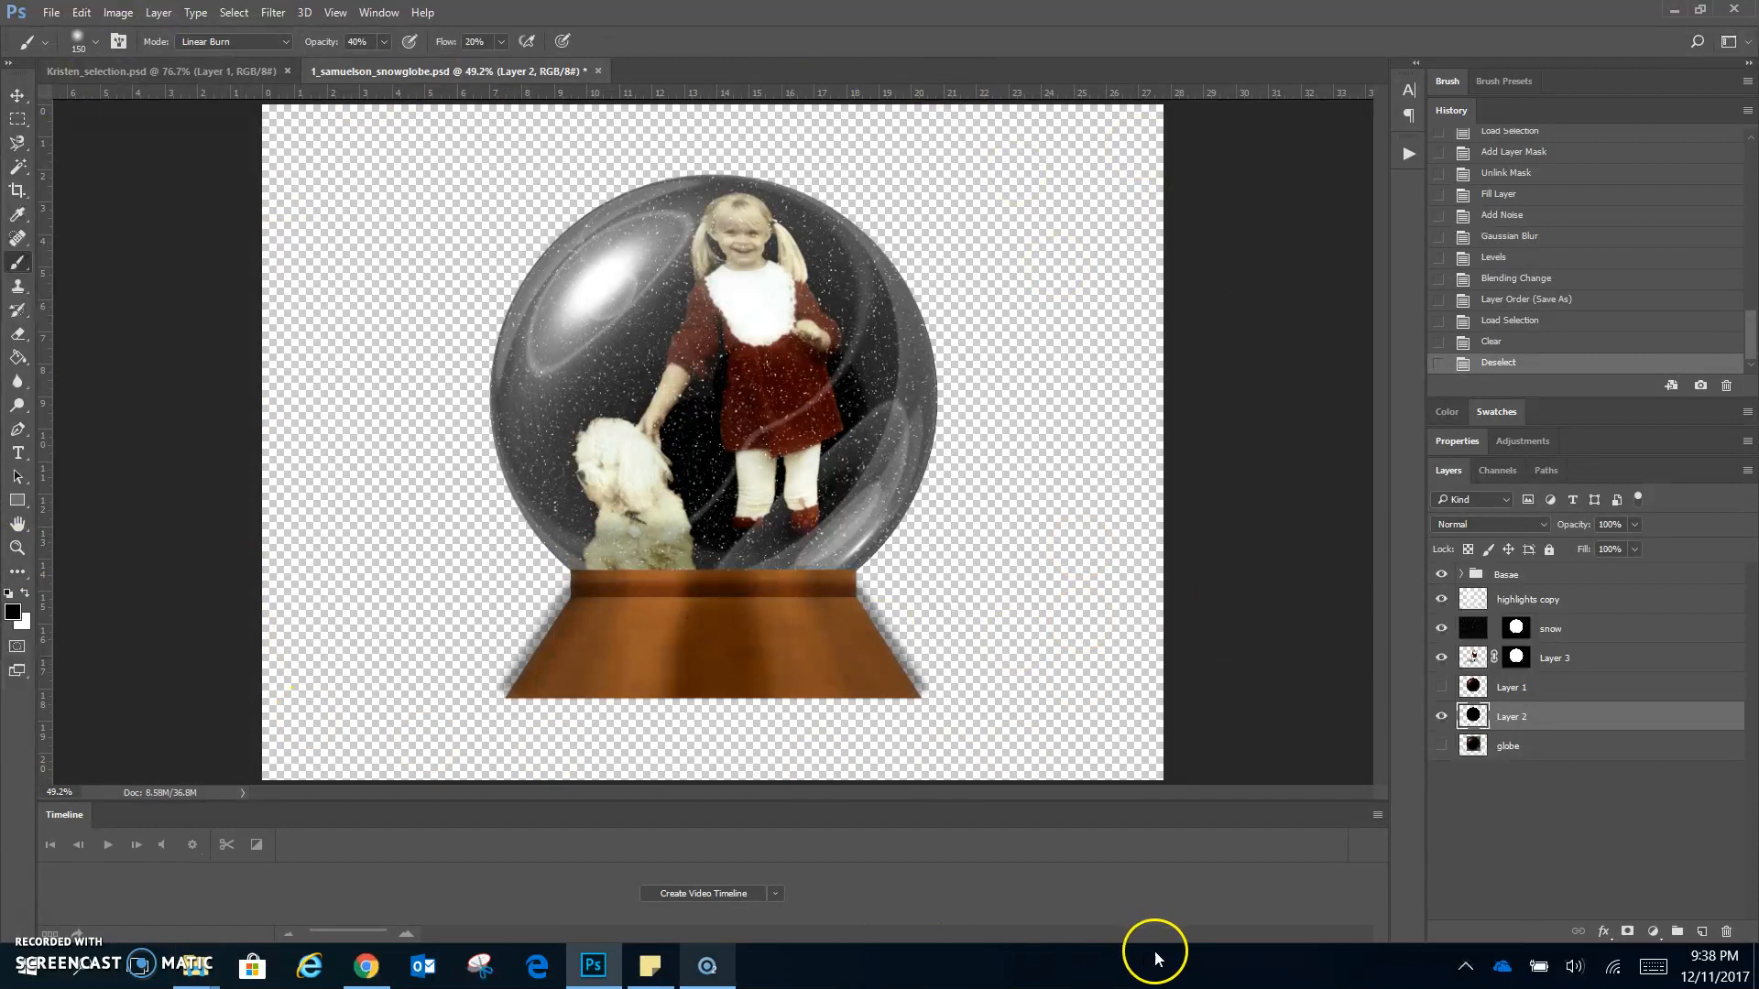
- Revert the snow globe document to the second Delete Layer history state, before the layers were grouped
left_click(1527, 280)
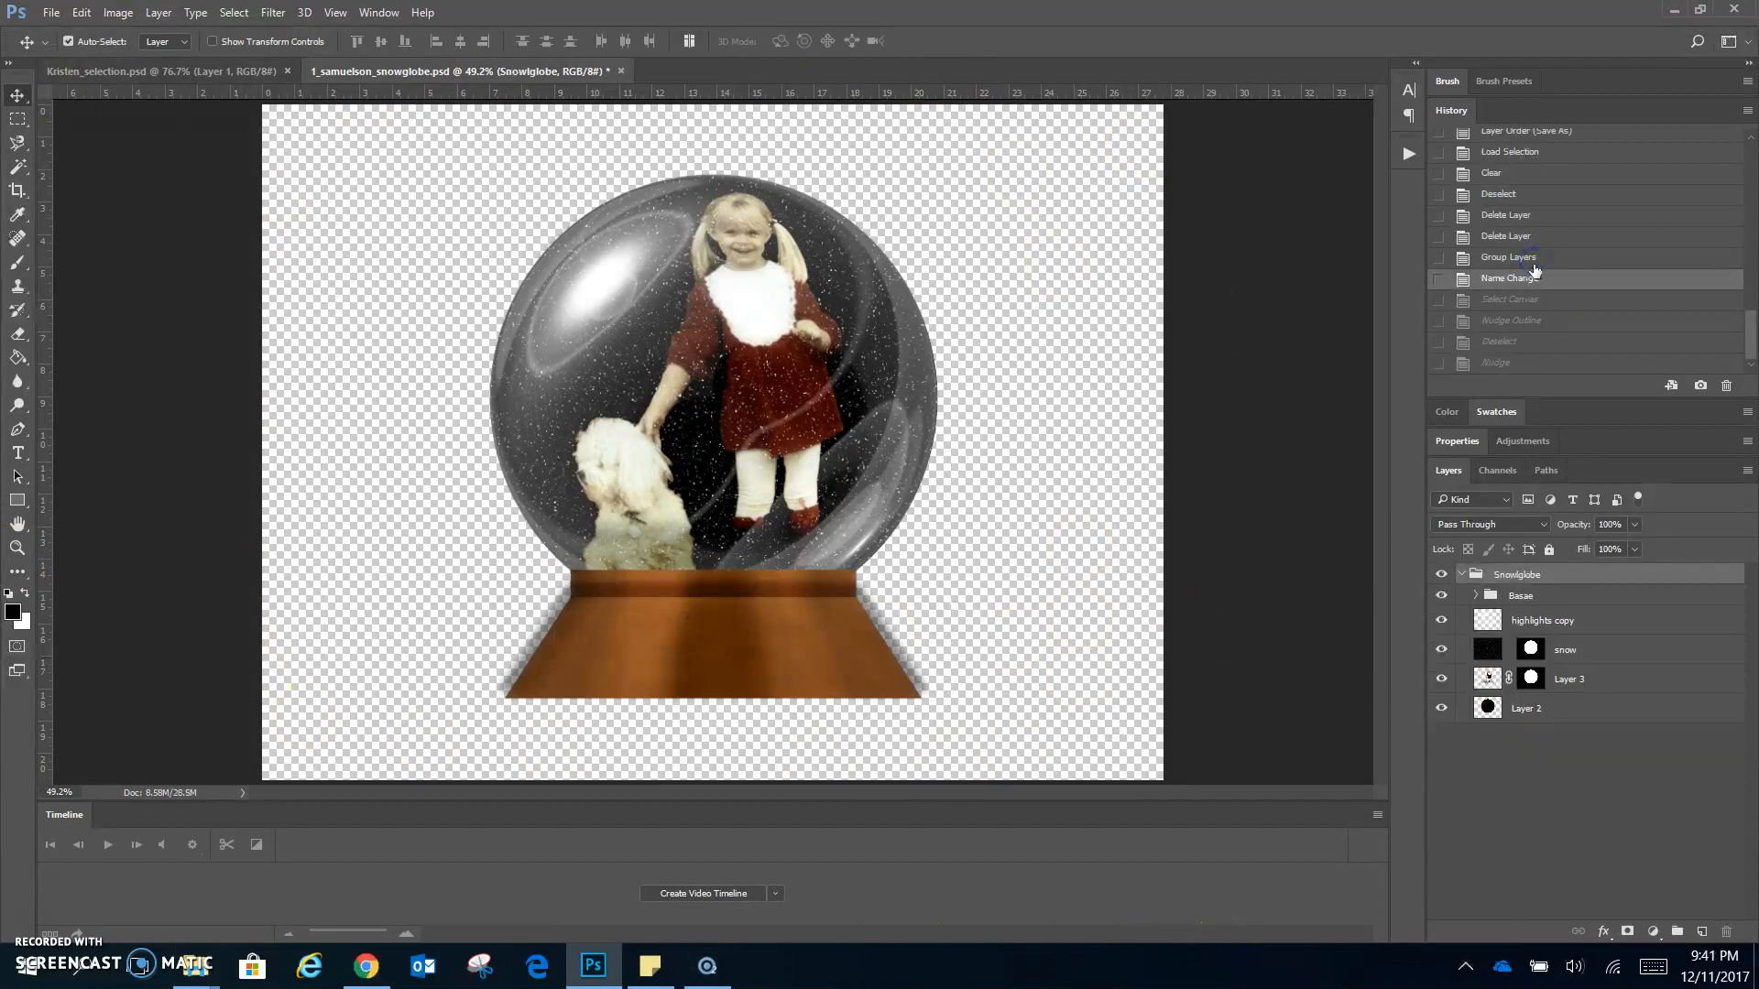
left_click(1521, 258)
left_click(1521, 236)
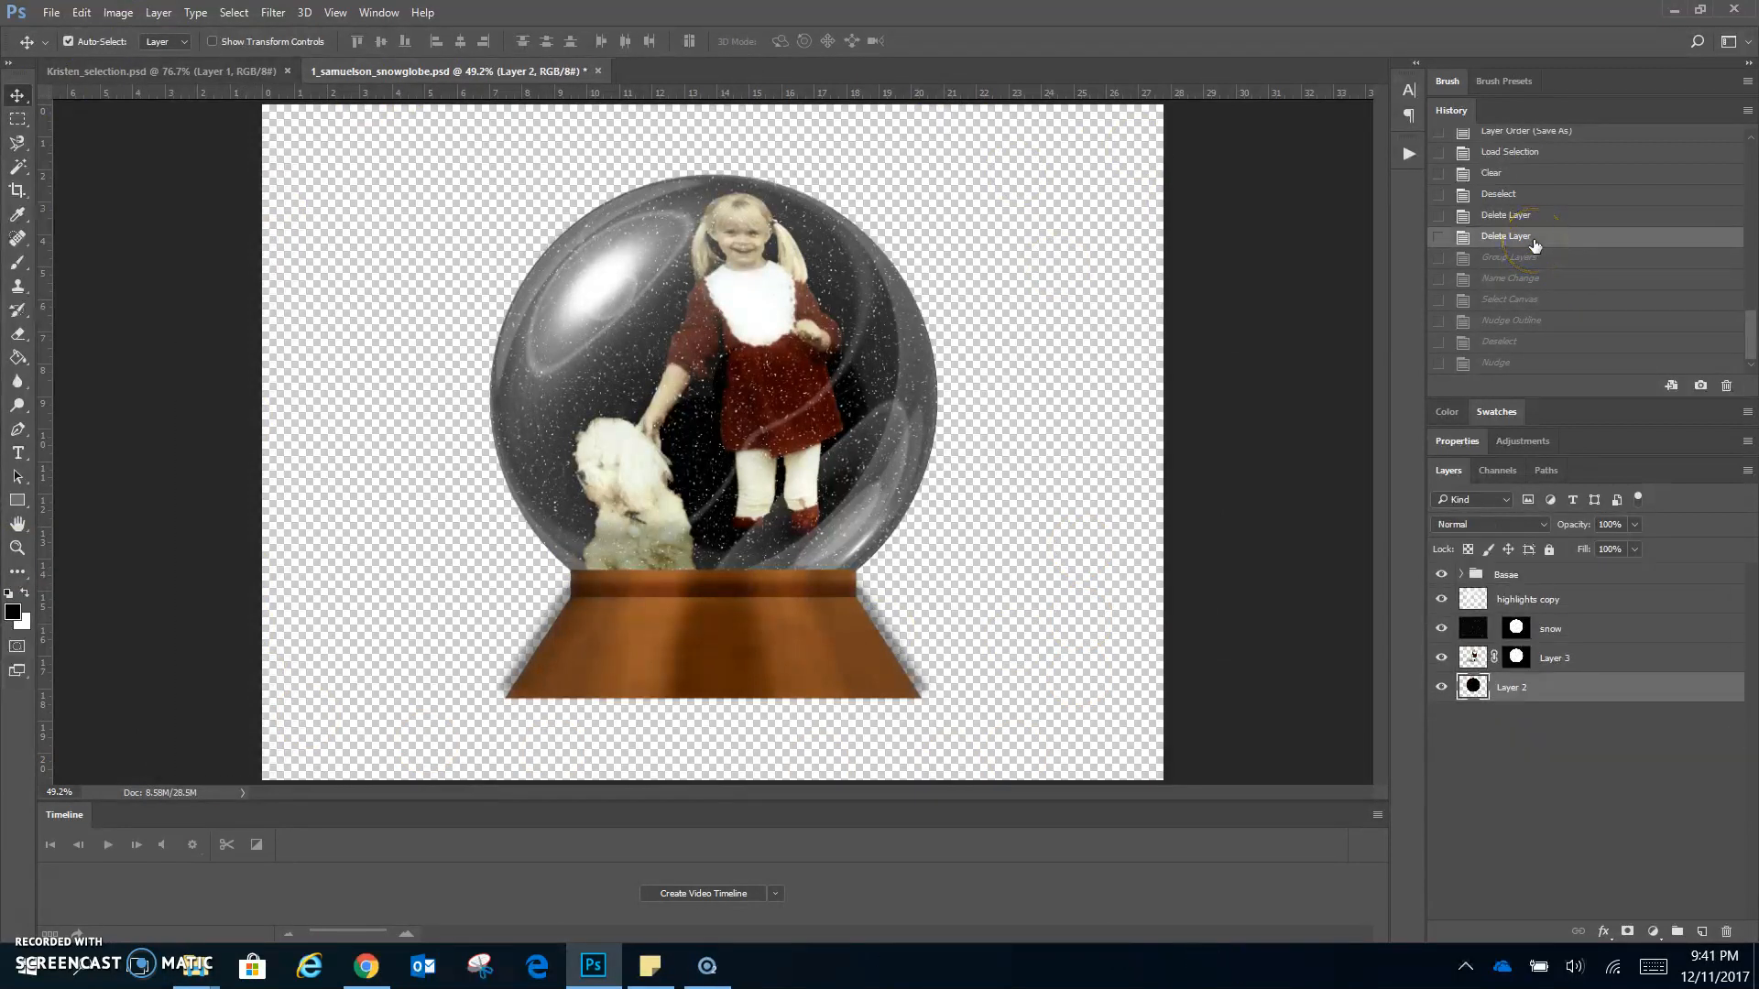
- Save a copy of the transparent snow globe image in PNG format in the PS_Examples folder
left_click(51, 14)
left_click(730, 366)
left_click(307, 458)
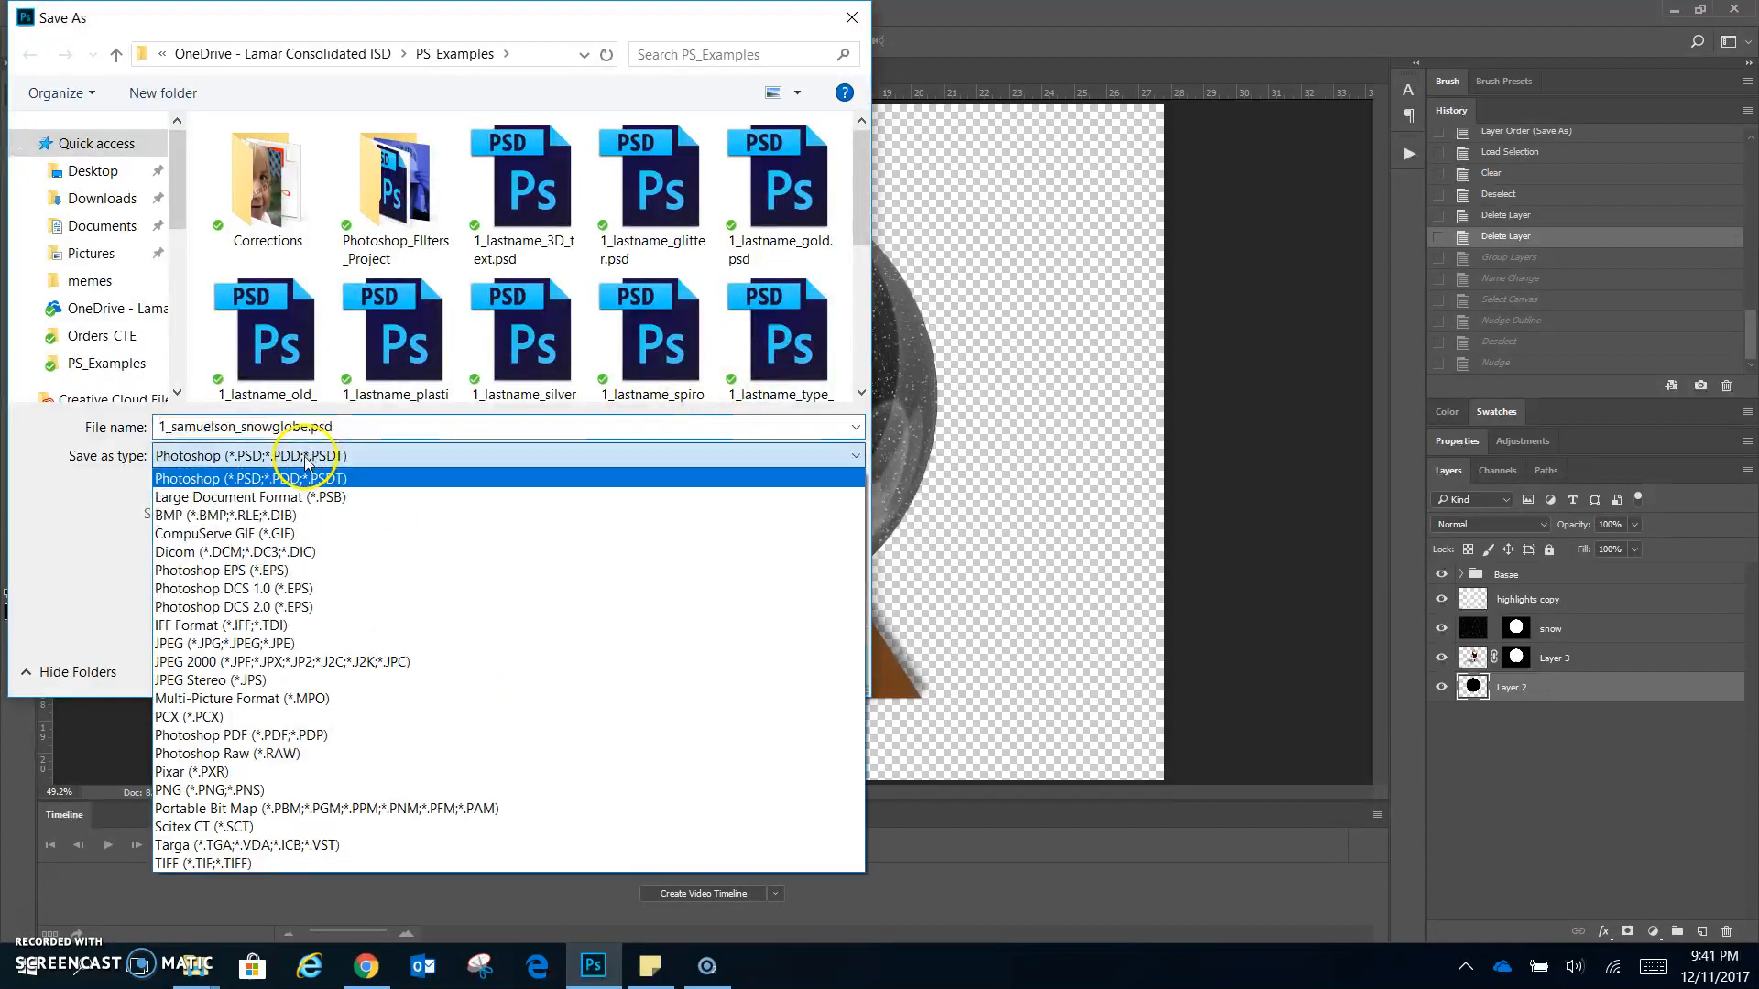
left_click(223, 789)
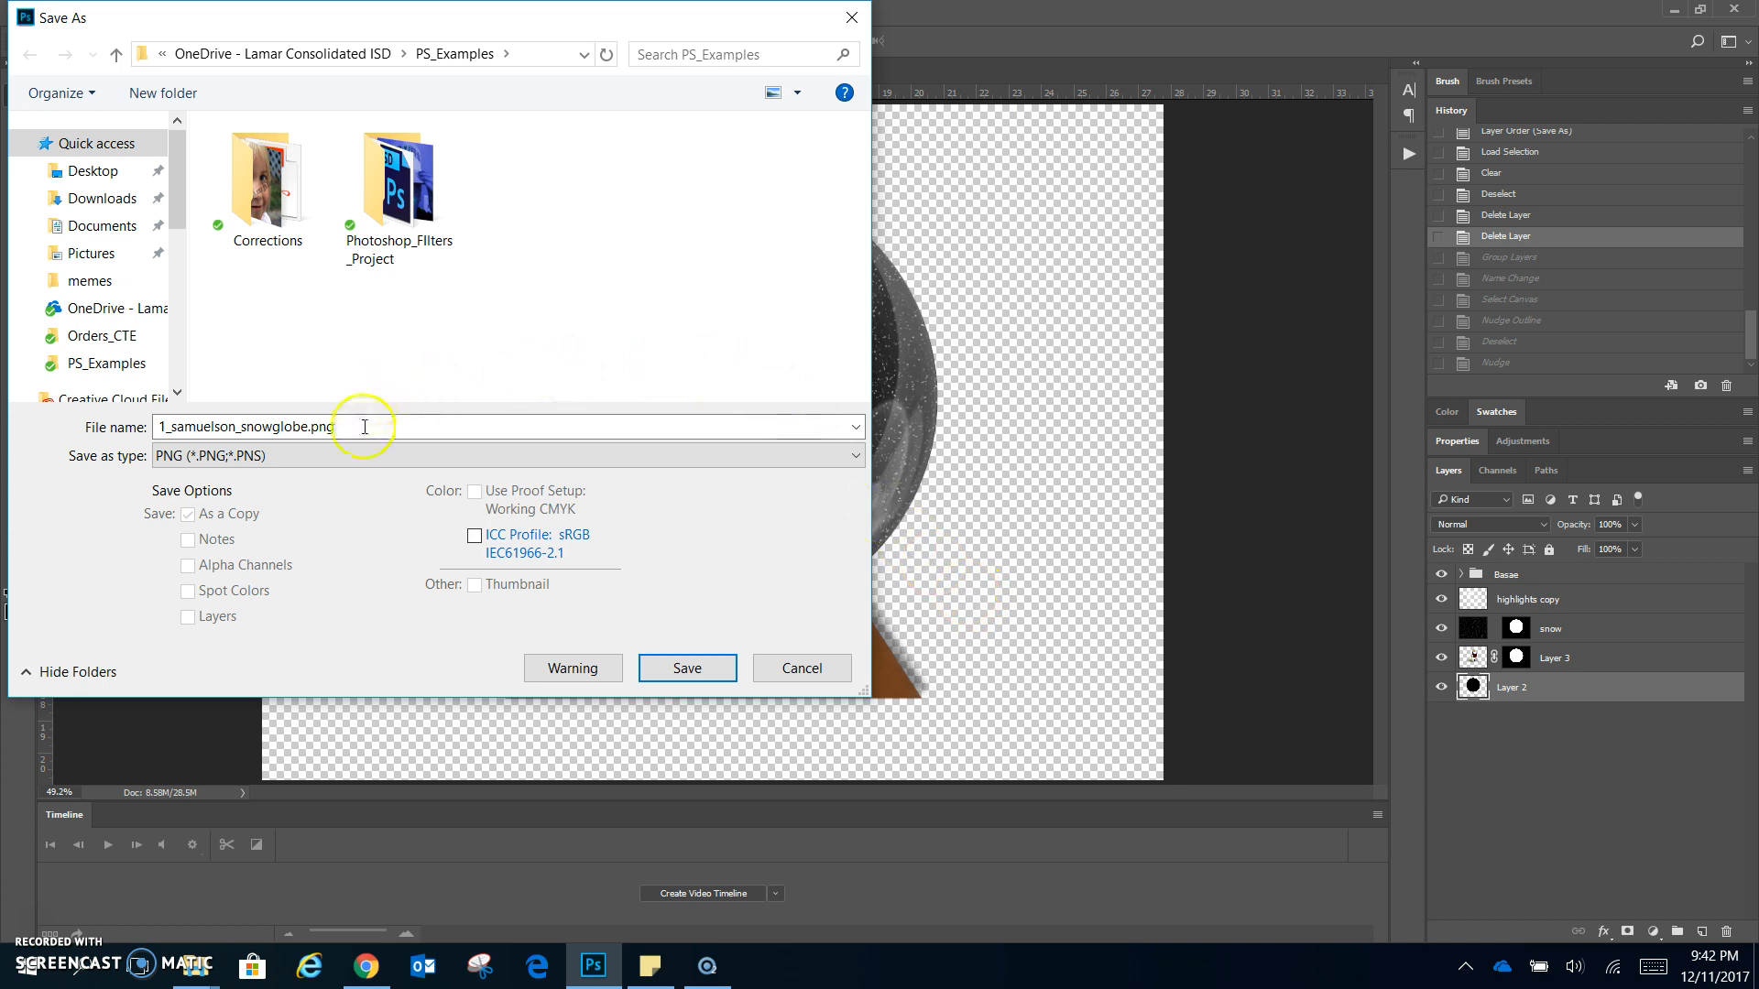
left_click(687, 668)
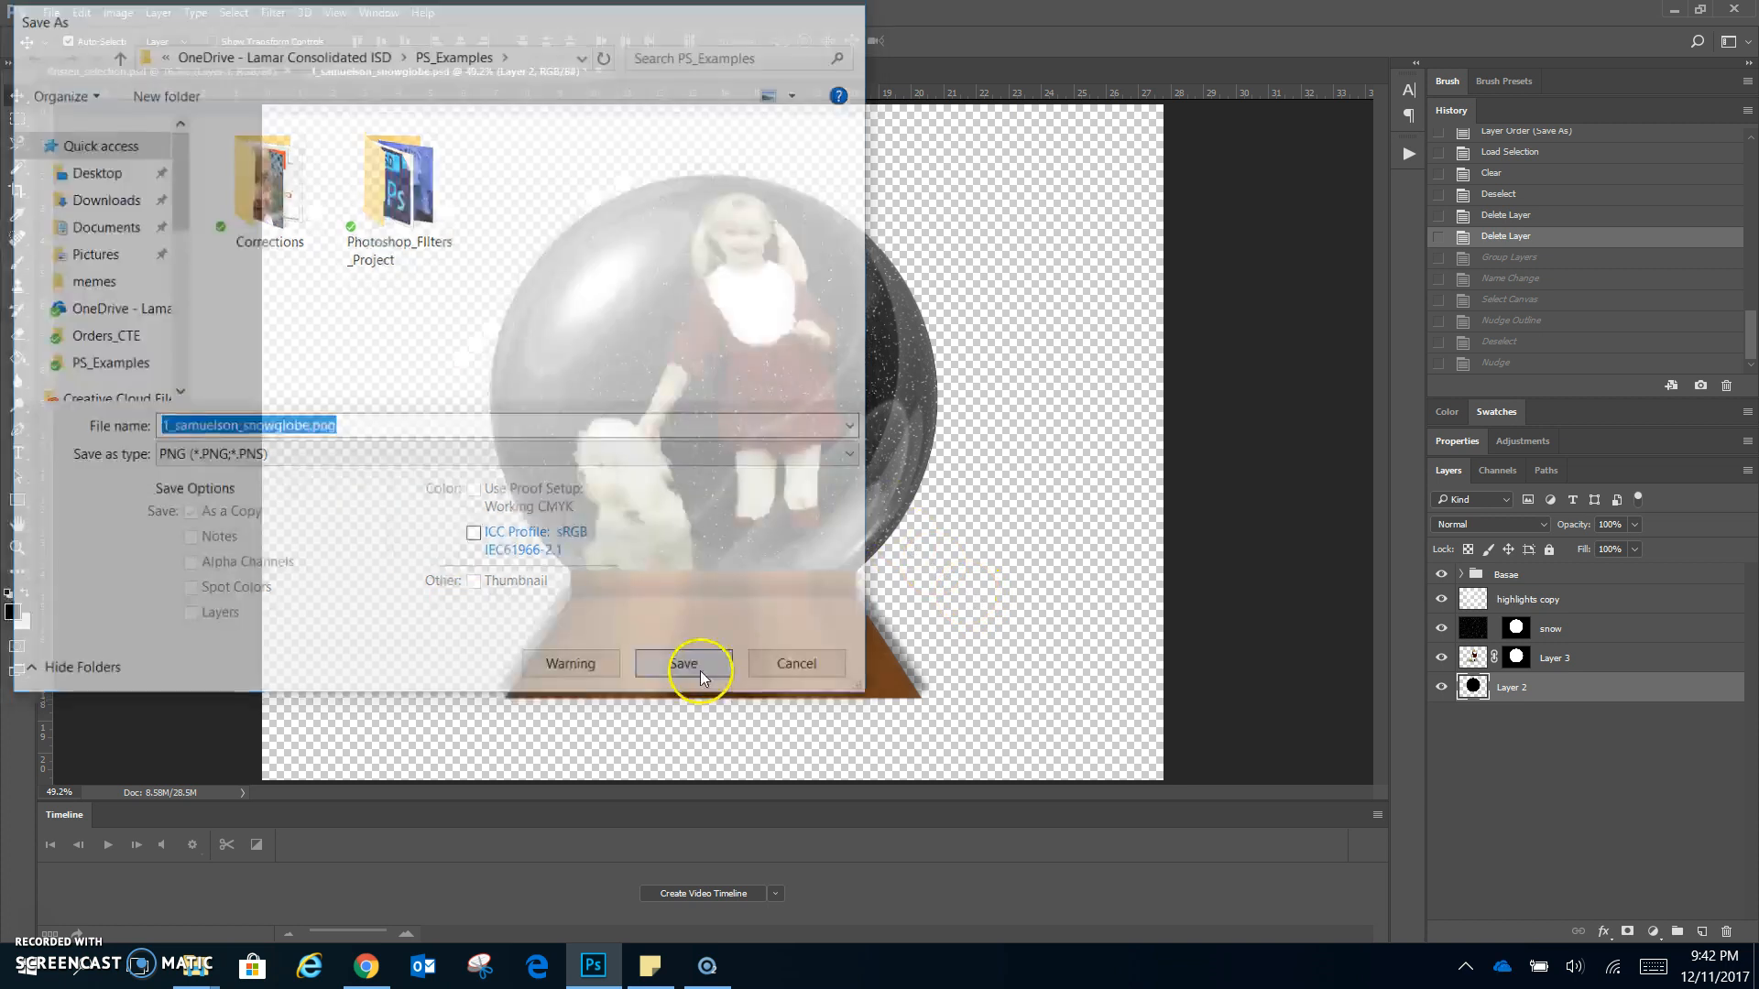
left_click(943, 311)
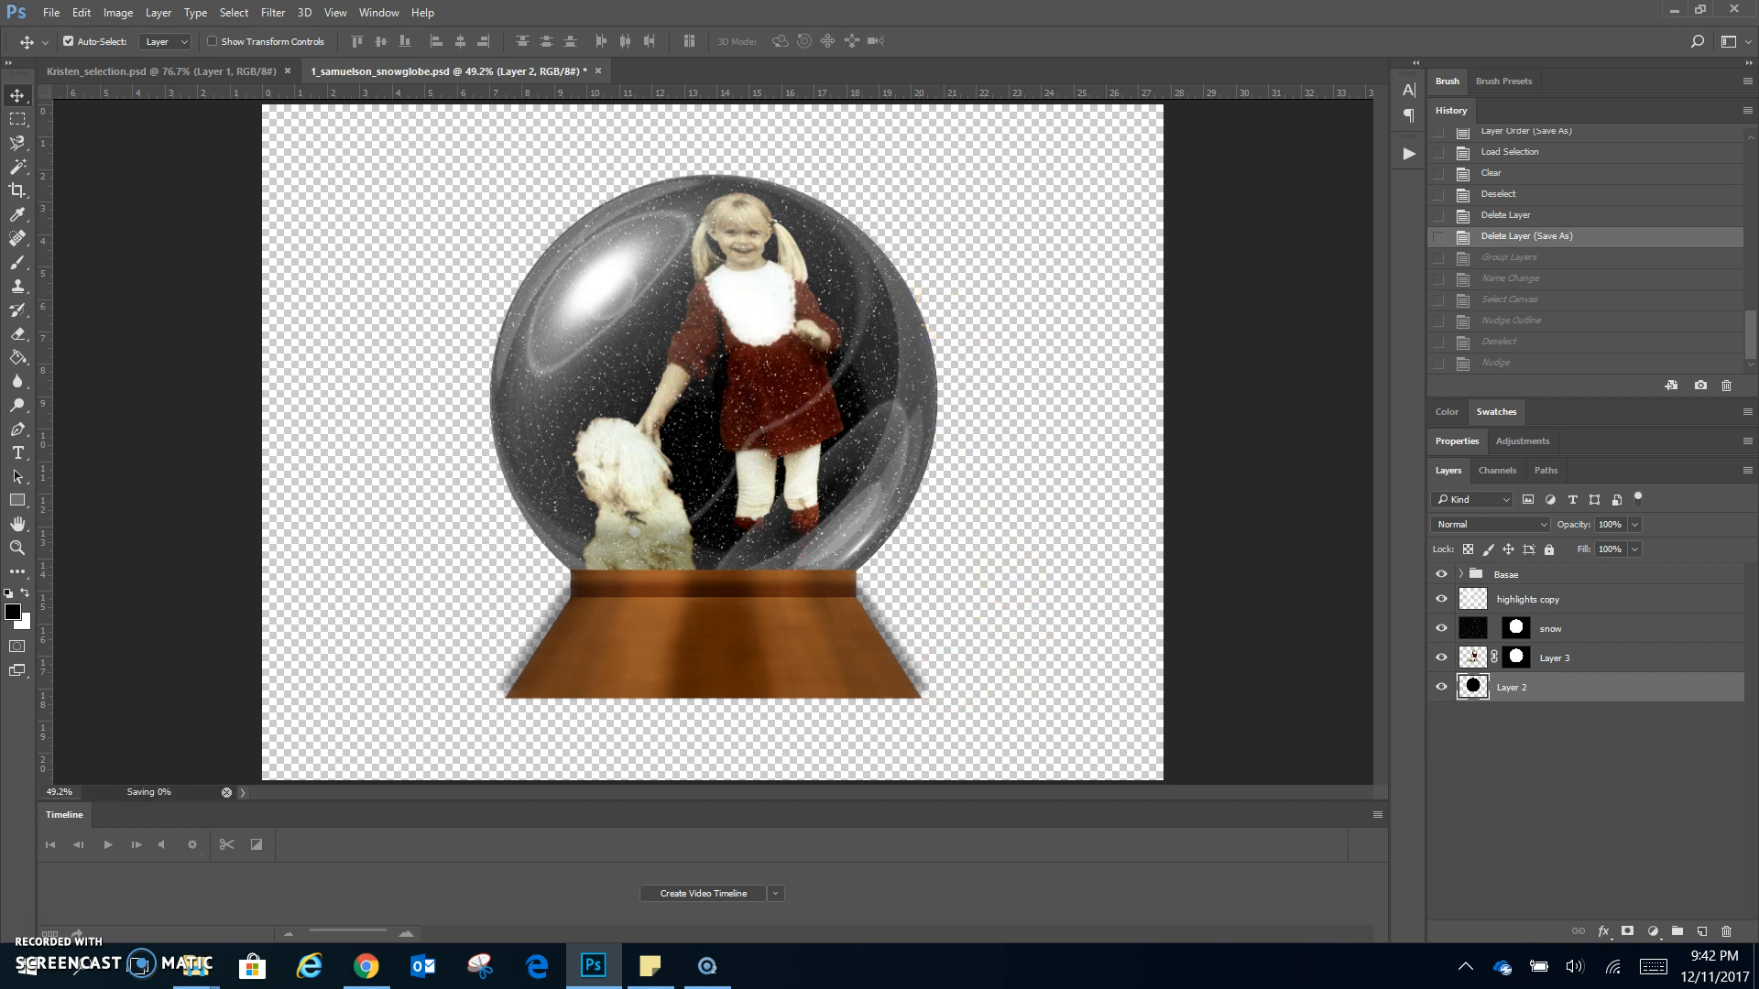
- Create a new landscape document of 11 x 8.5 inches at 300 pixels/inch, RGB Color 8 bit, with a white background
left_click(51, 12)
left_click(801, 284)
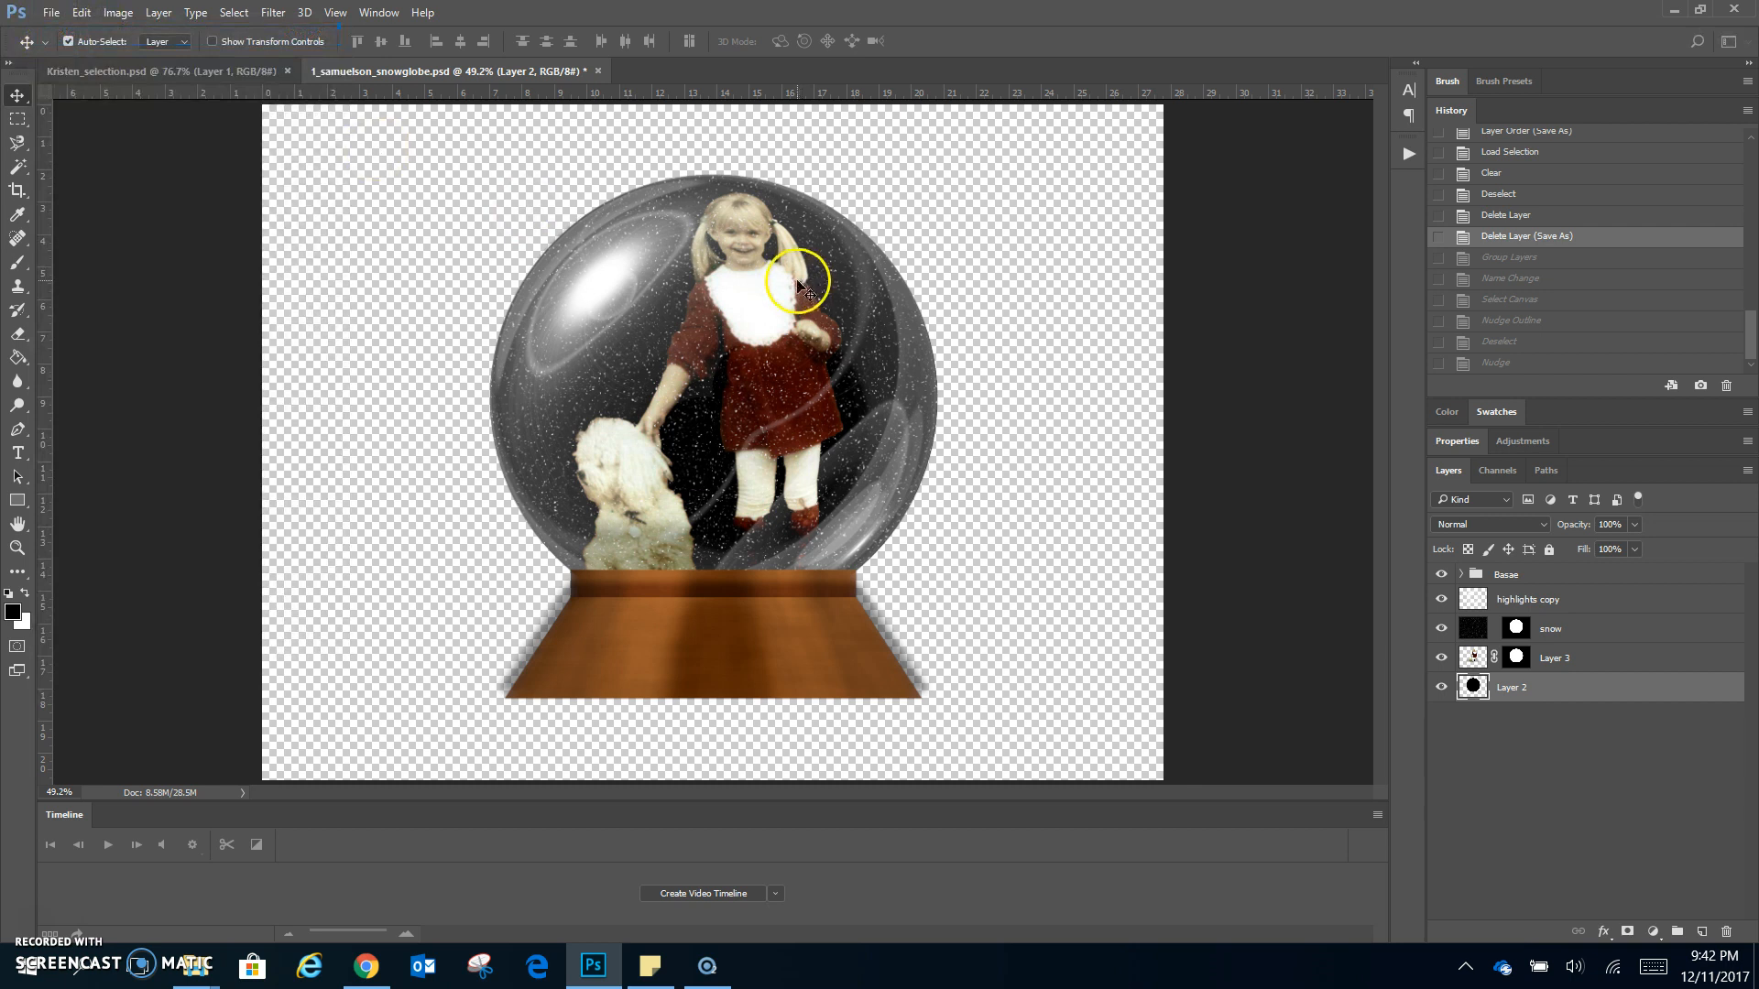
key("ctrl+n")
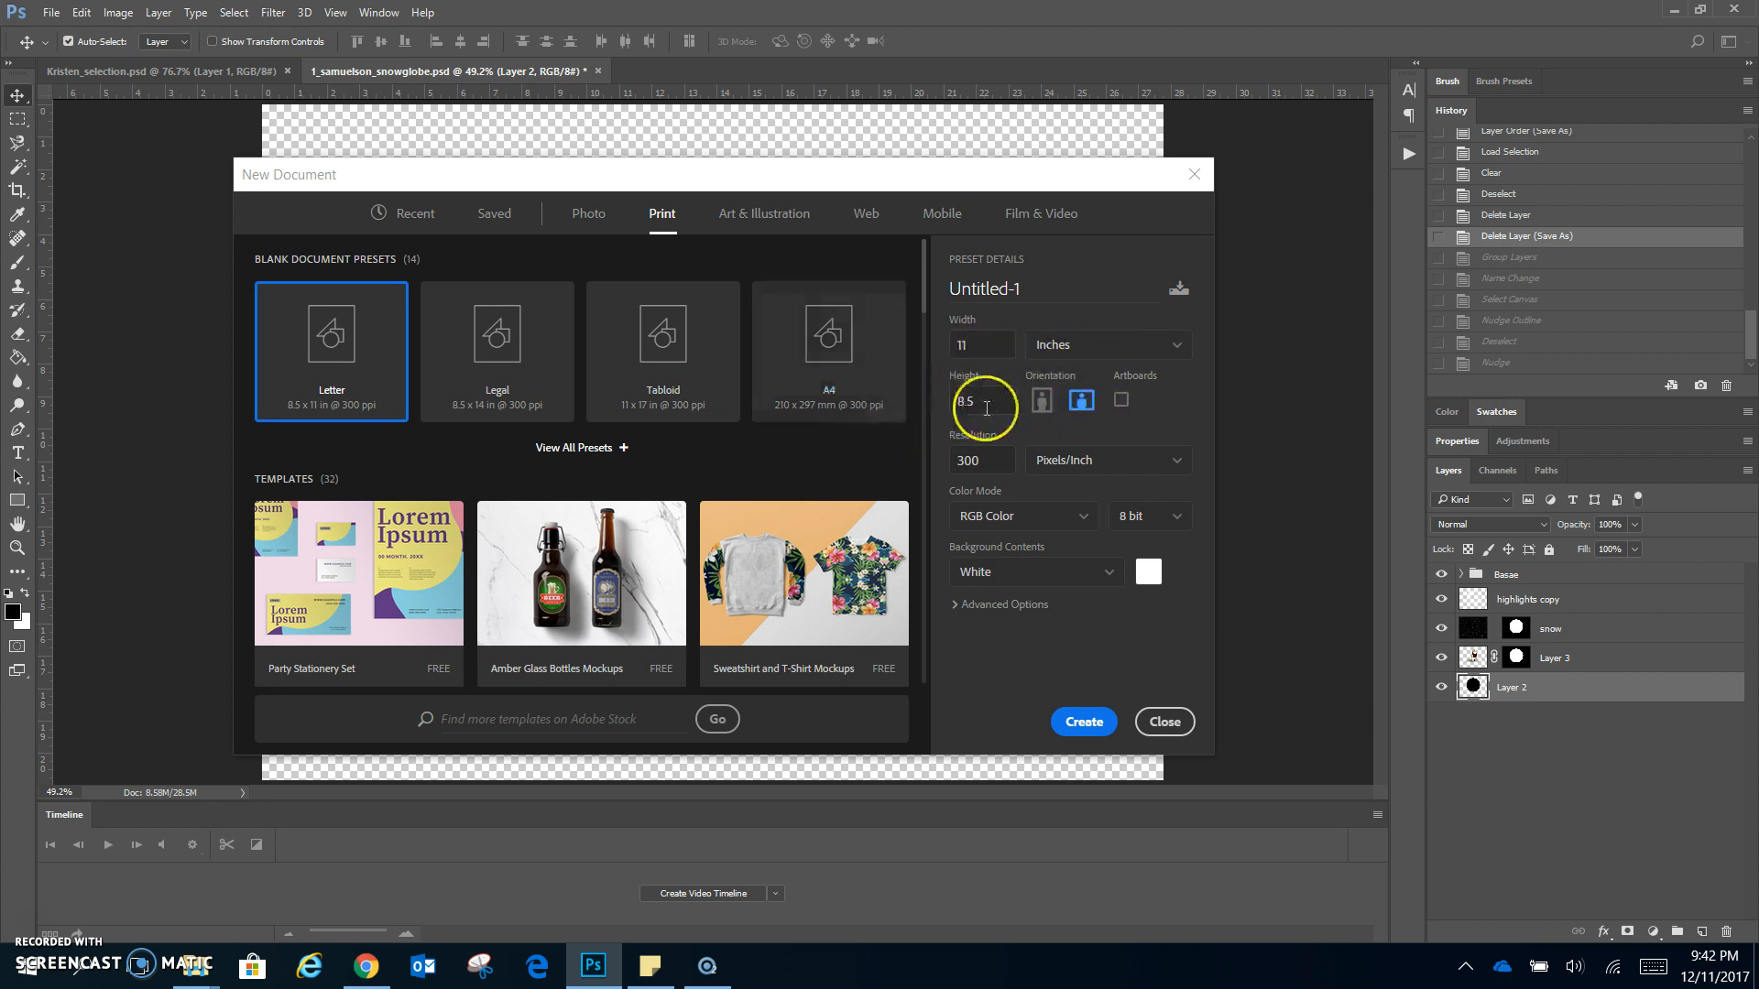
left_click(1081, 719)
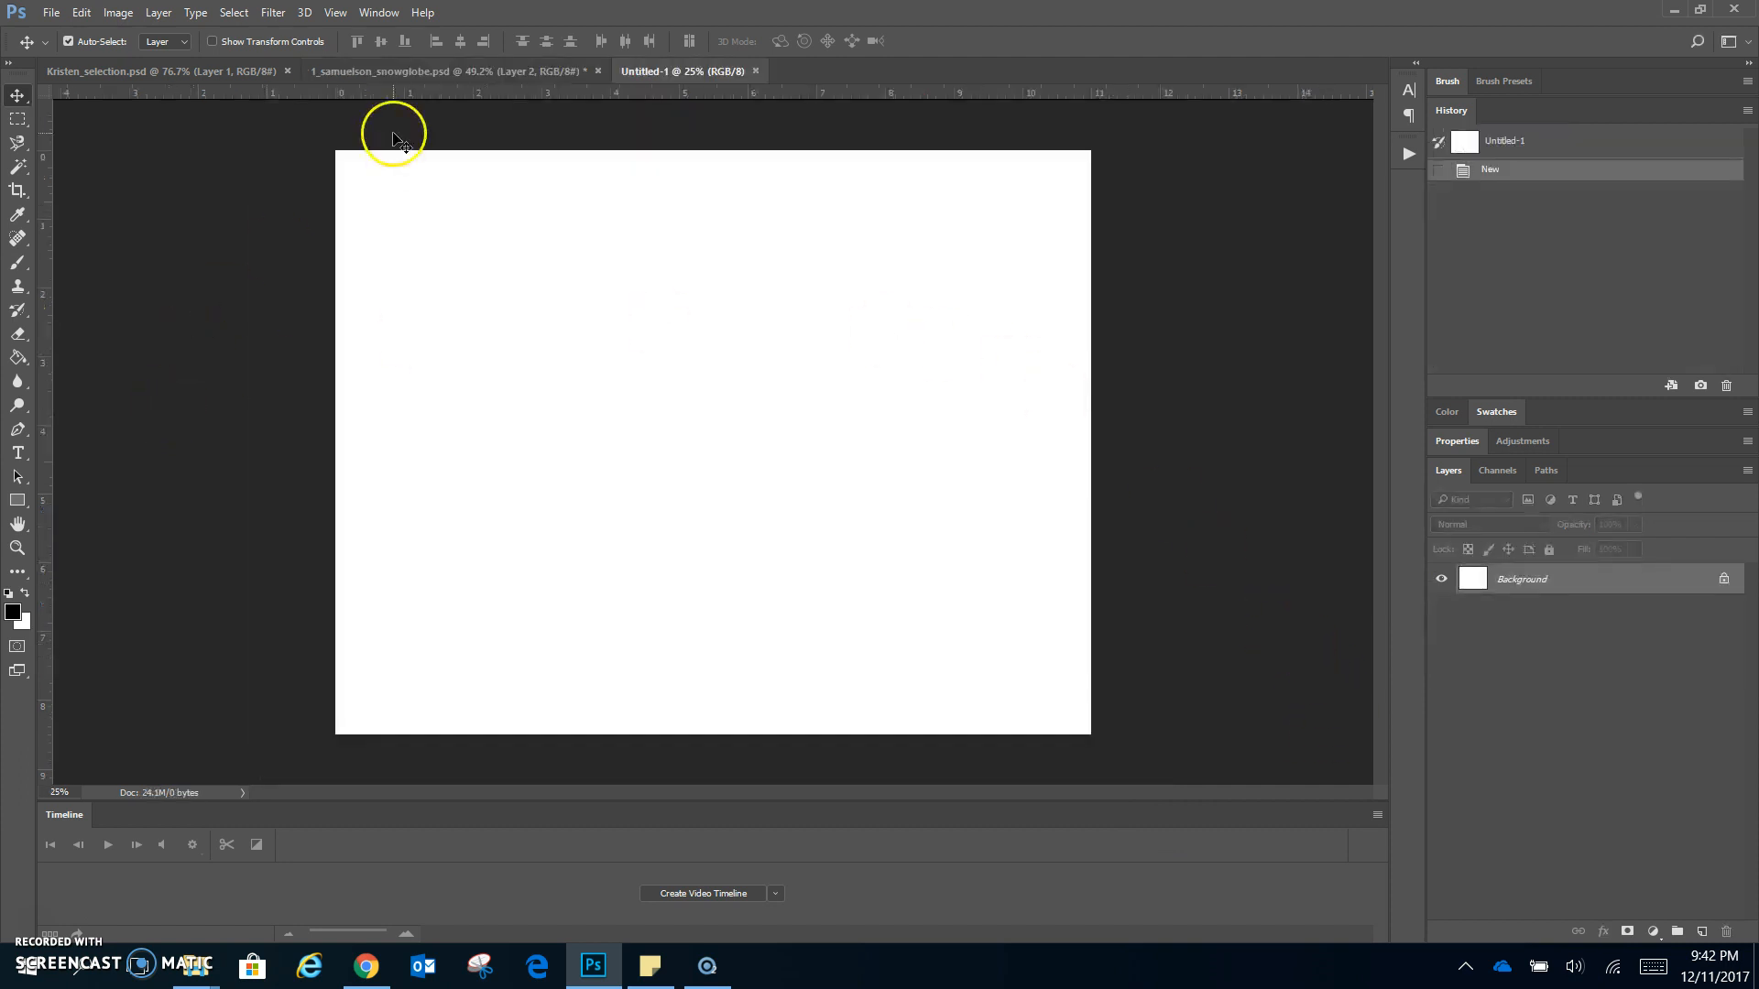
- Add a vertical guide at about 5.5 inches, dividing the blank page into two equal halves
left_click_drag(43, 240, 712, 206)
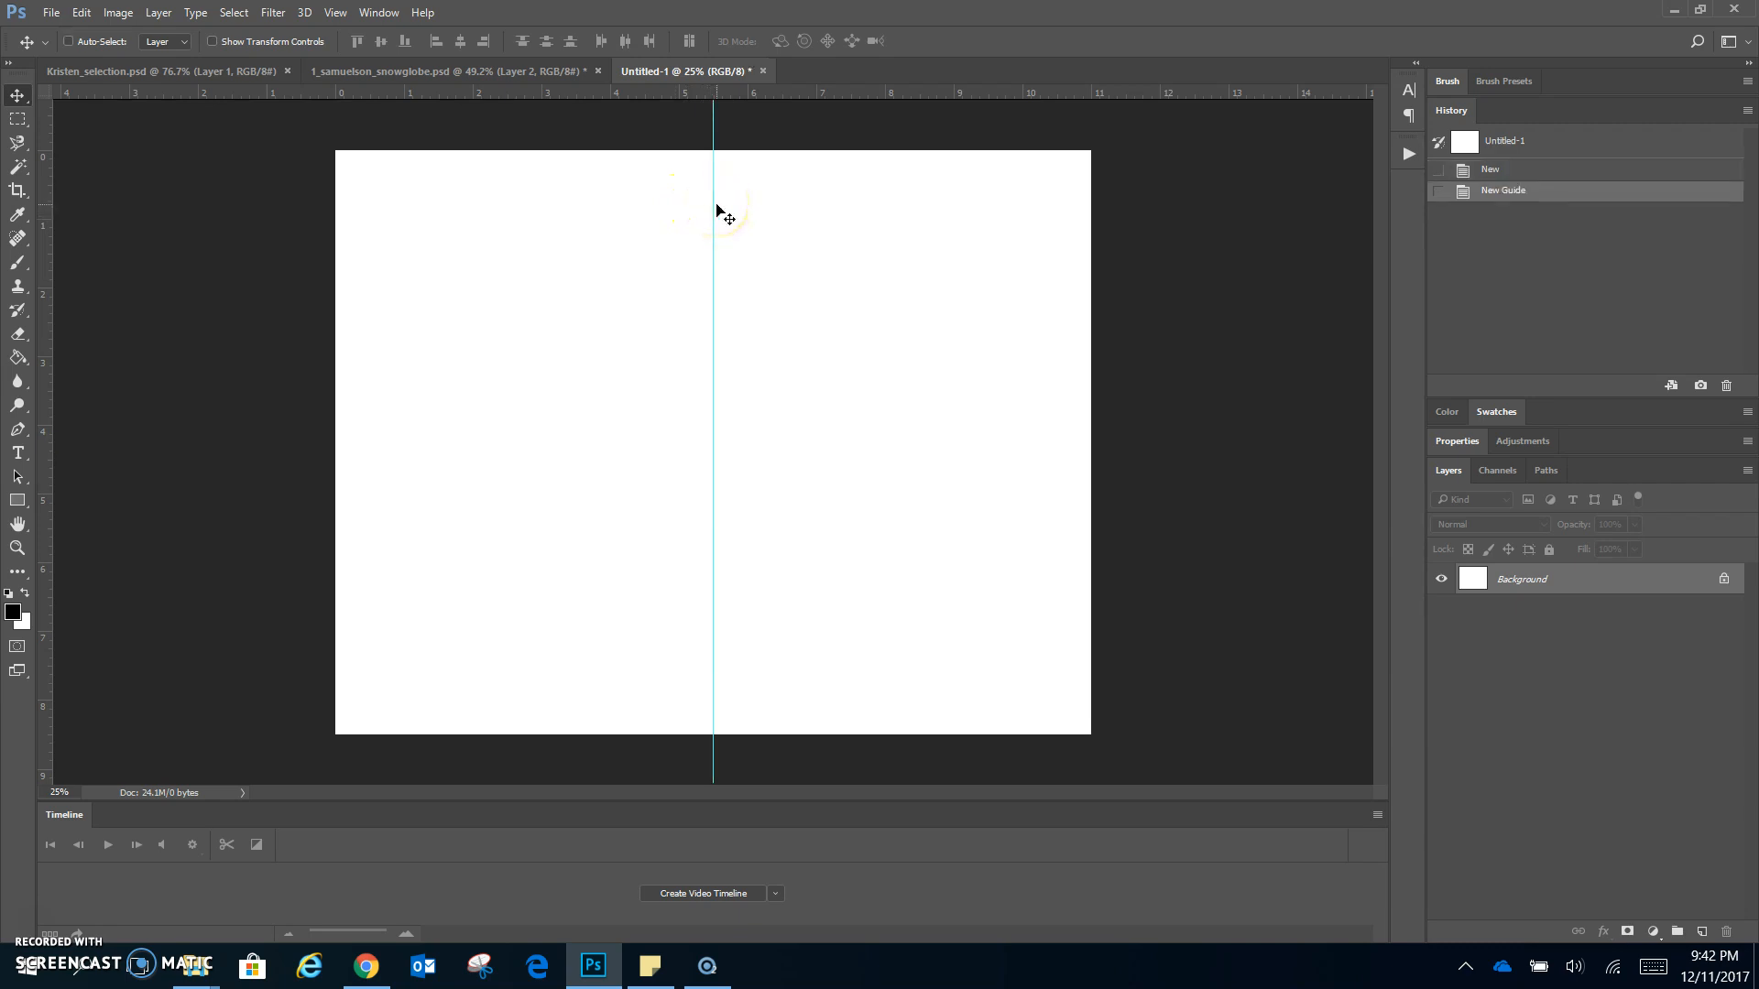
key("ctrl+plus")
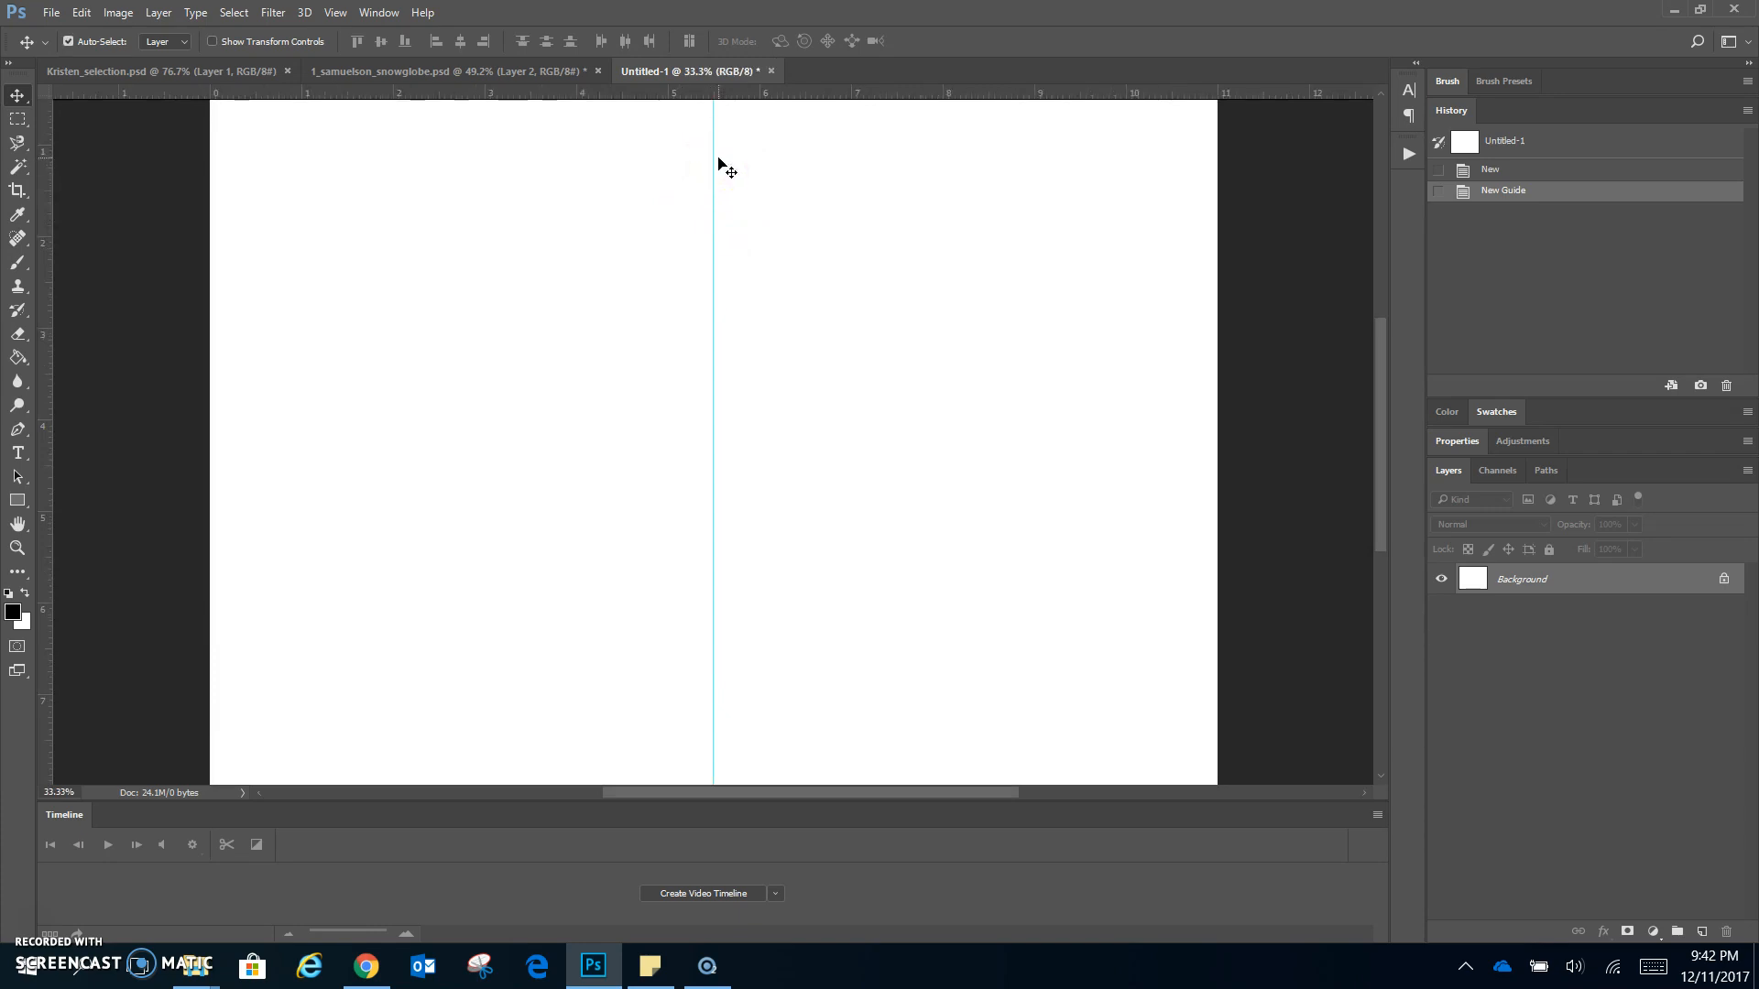
mouse_move(712, 160)
left_mouse_down()
mouse_move(730, 158)
mouse_move(712, 162)
left_mouse_up()
- Place the snow globe PNG from the PS_Examples folder into the new document as an embedded object
left_click(50, 15)
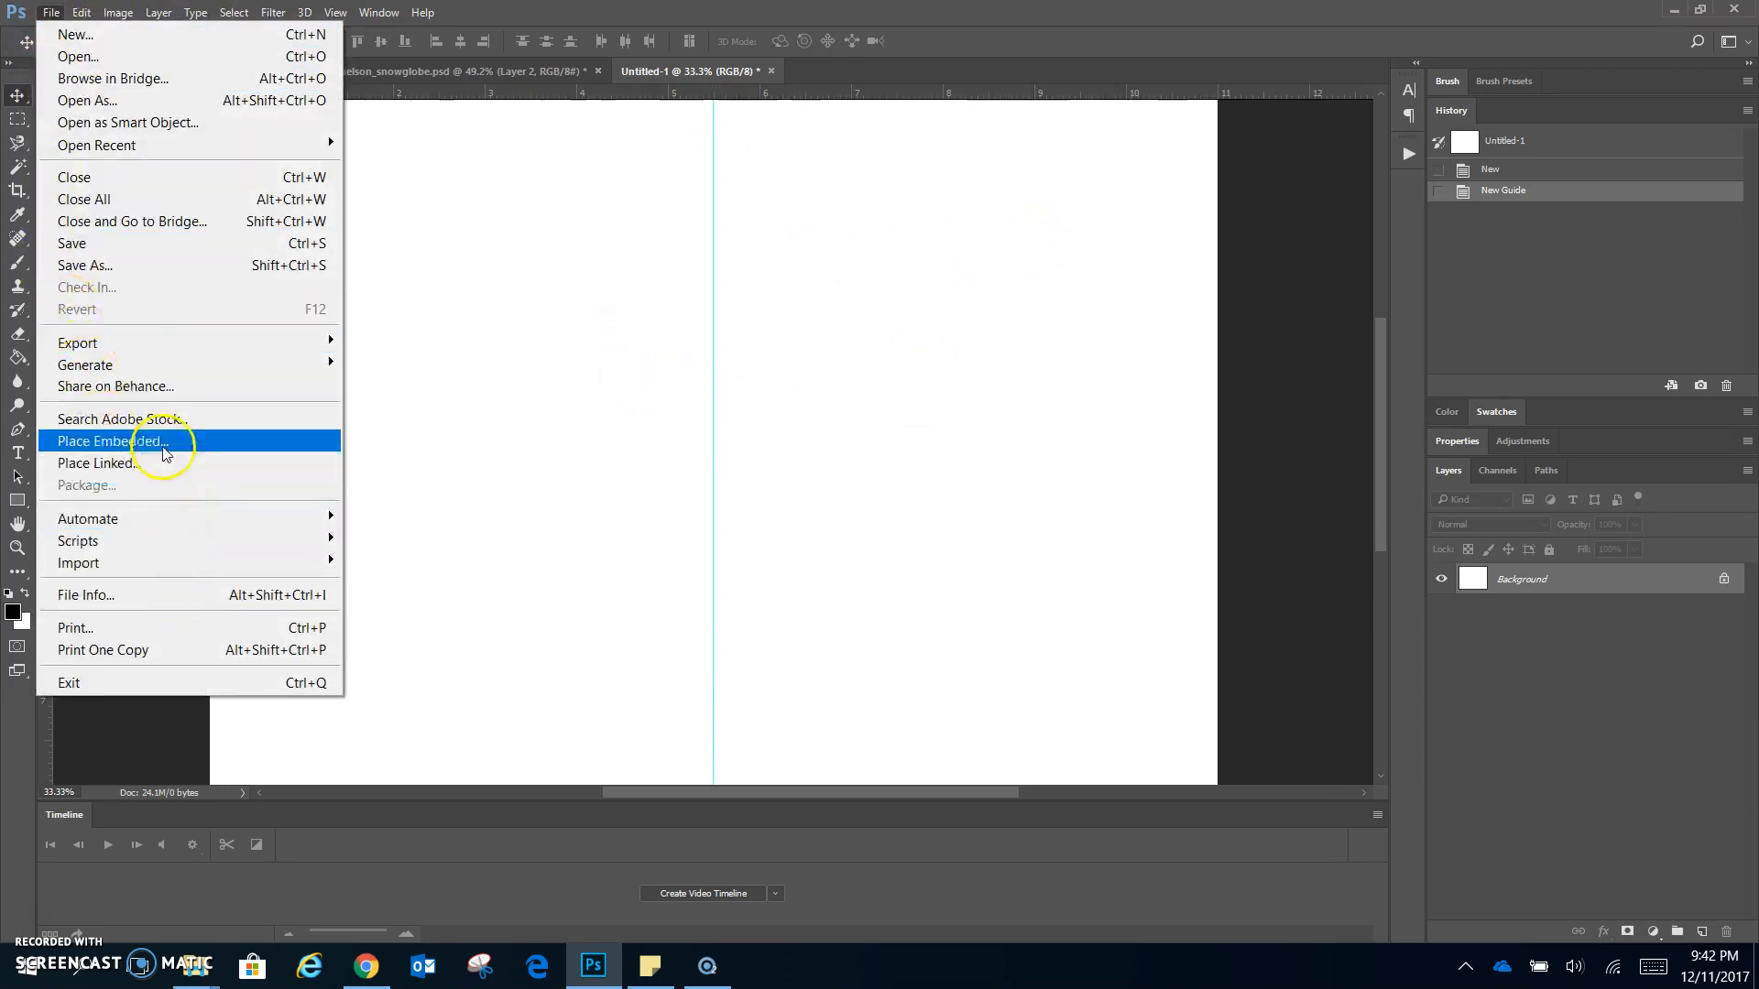
left_click(679, 444)
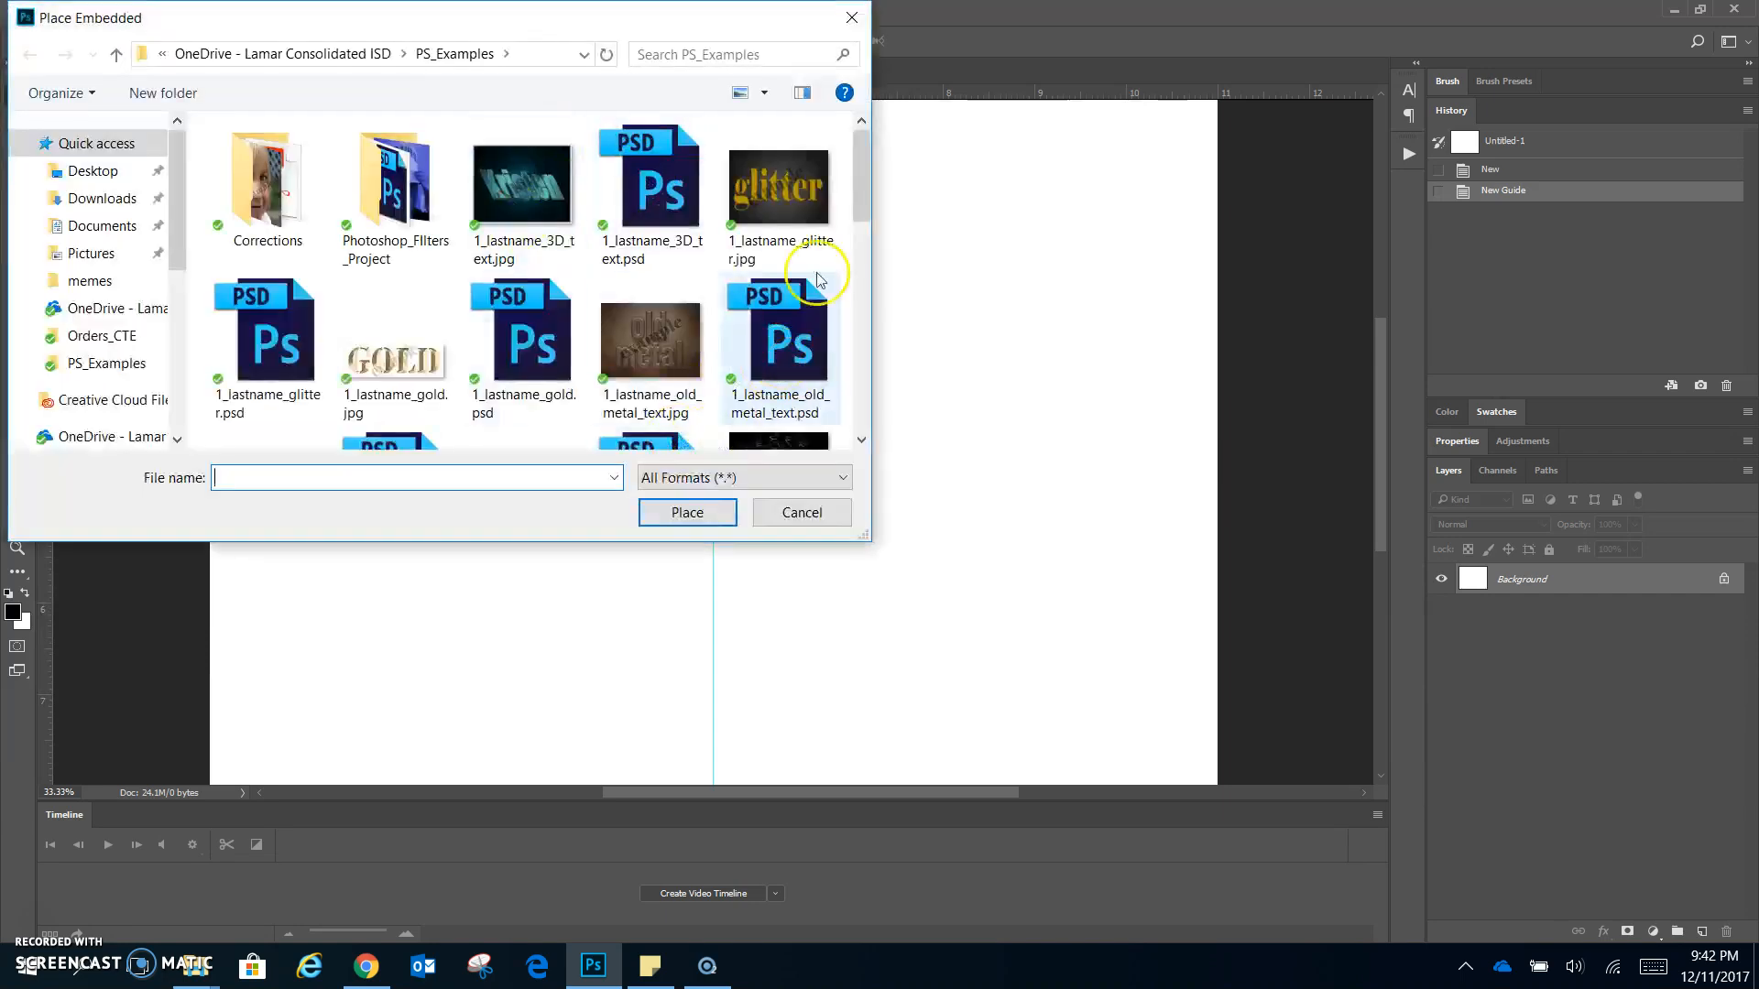
left_click_drag(870, 188, 871, 390)
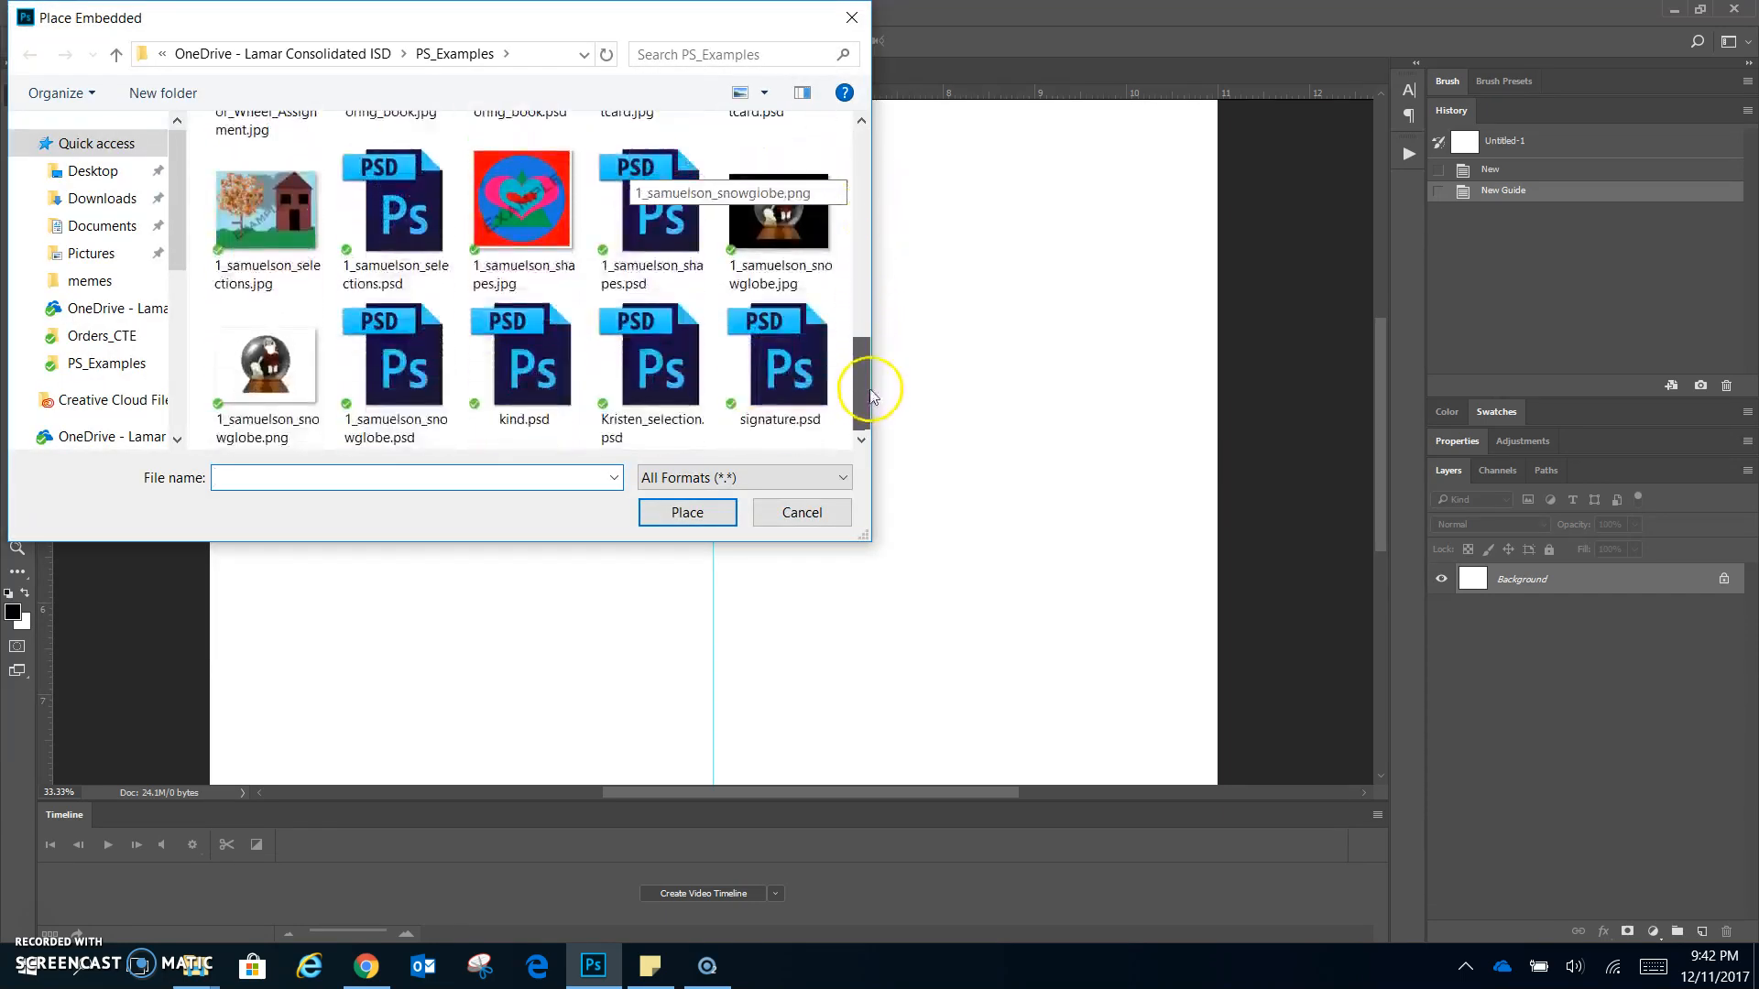
left_click(246, 375)
left_click(688, 512)
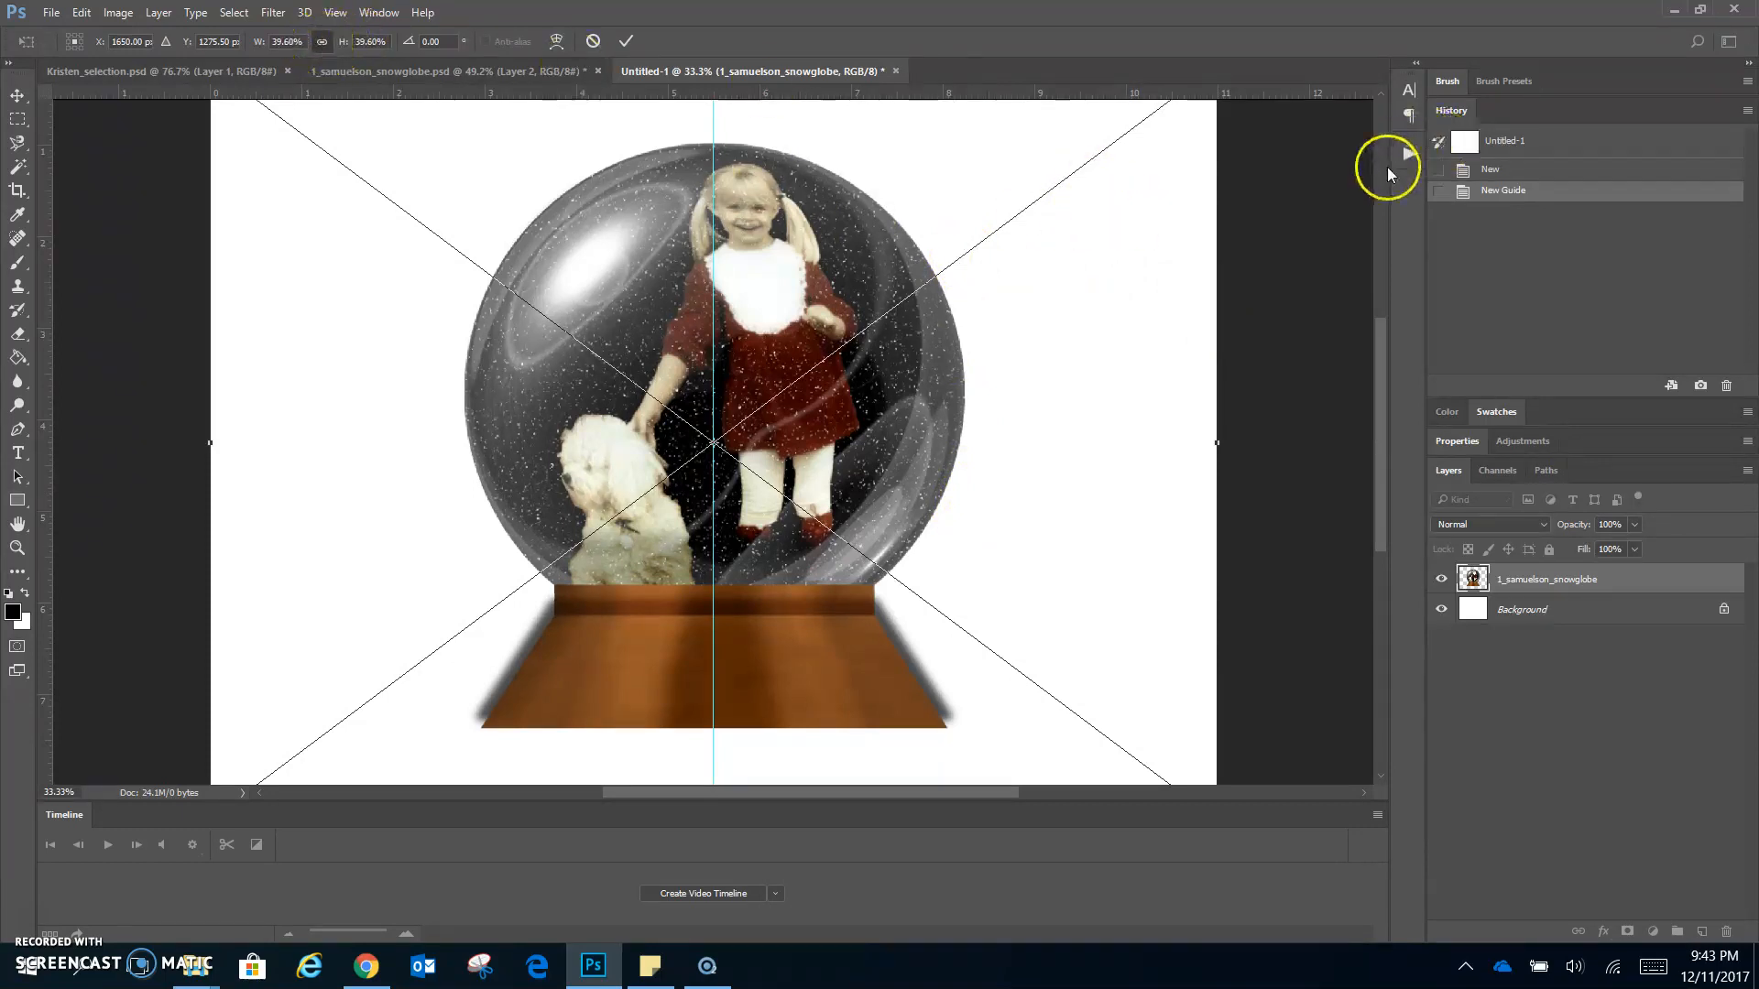
- Scale the placed snow globe proportionally to about 35% and position it in the lower part of the page's right half
key("ctrl+minus")
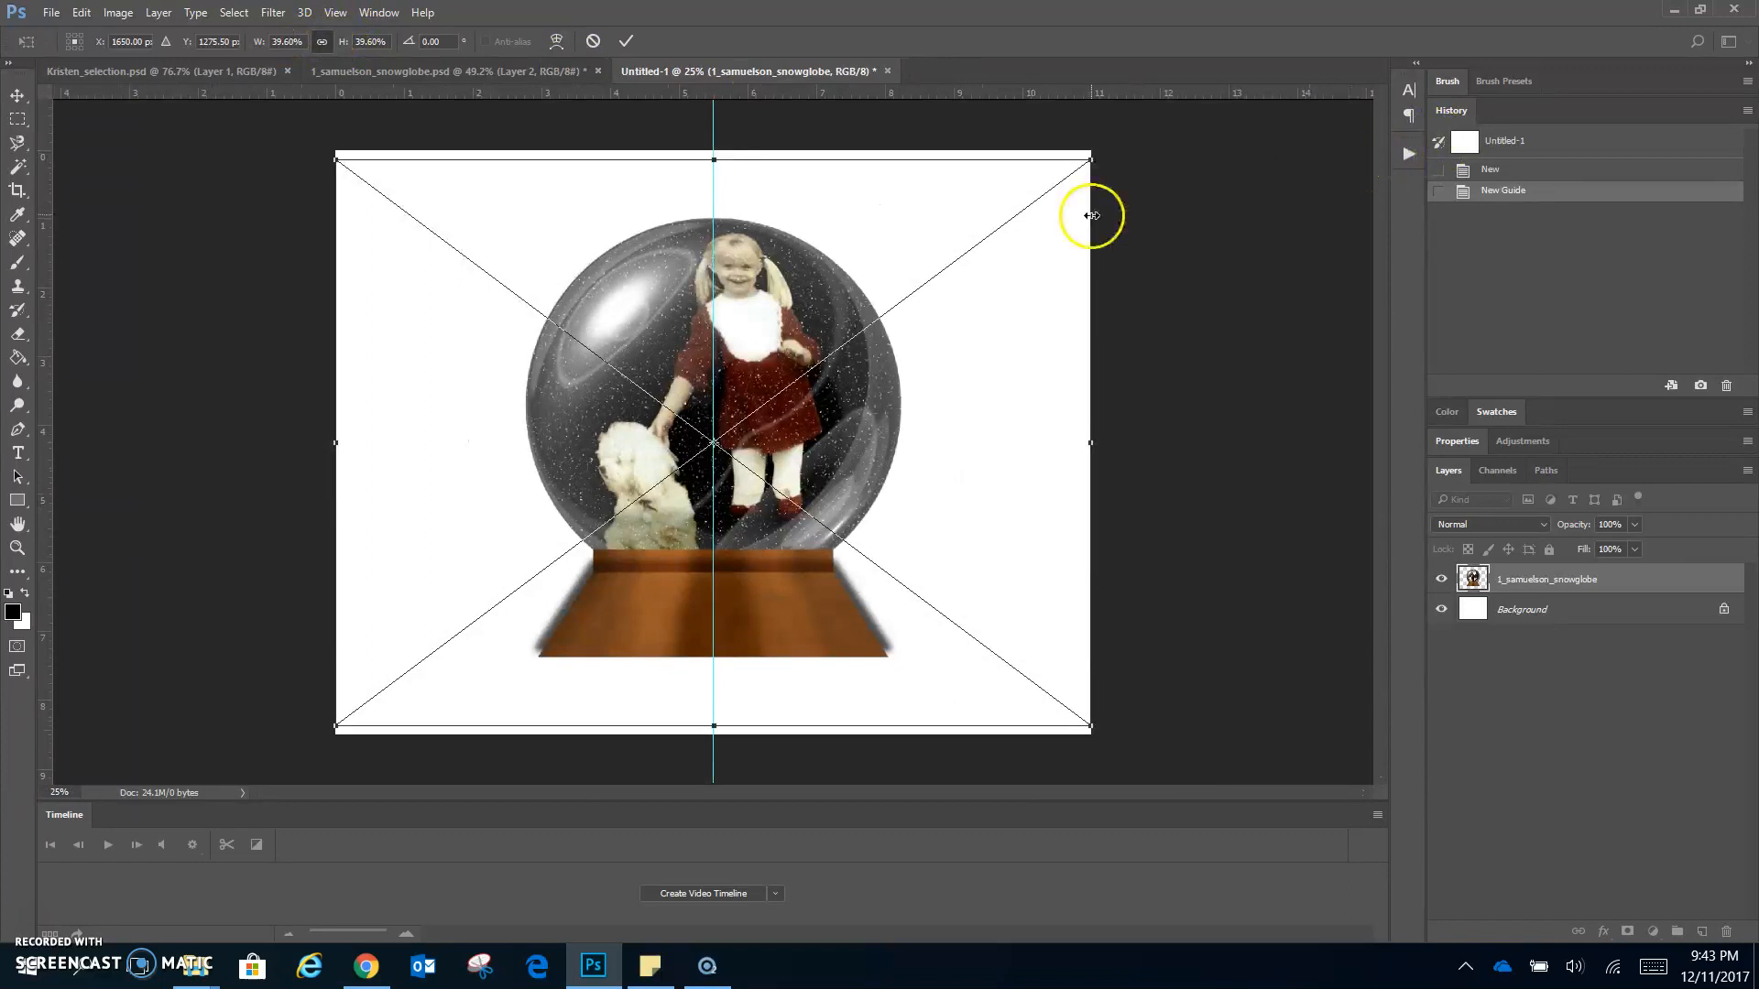
left_click_drag(1090, 161, 1006, 222)
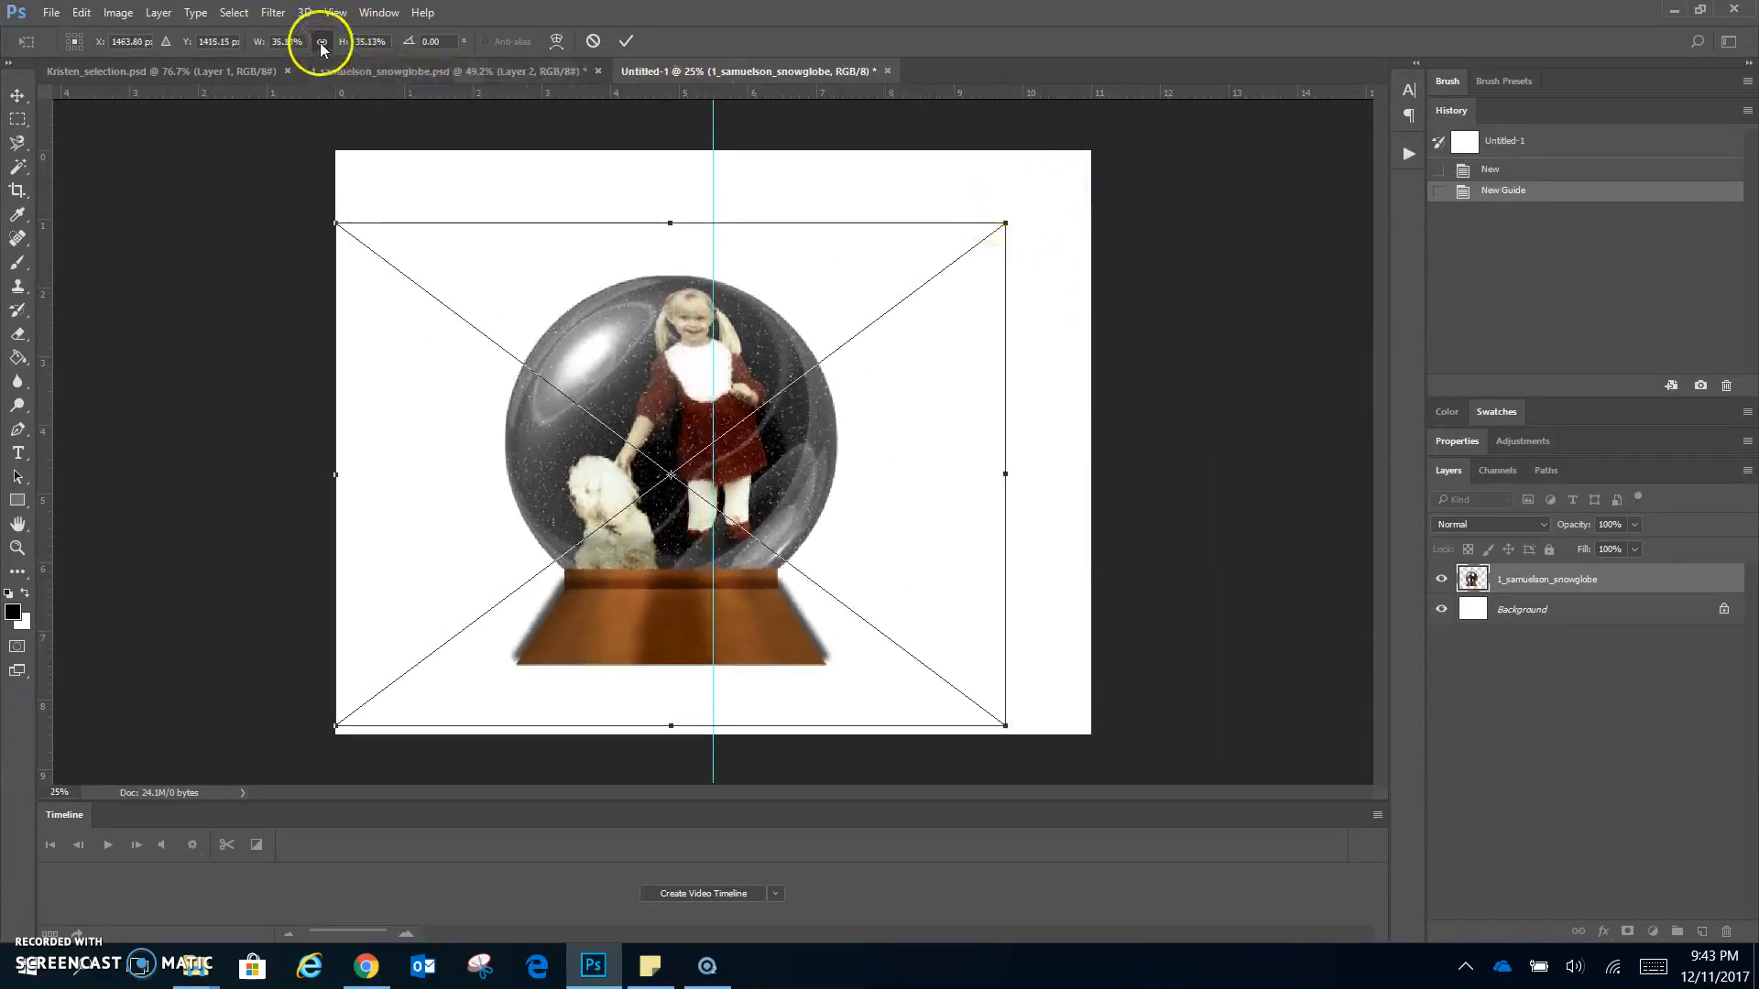
left_click_drag(805, 488, 665, 541)
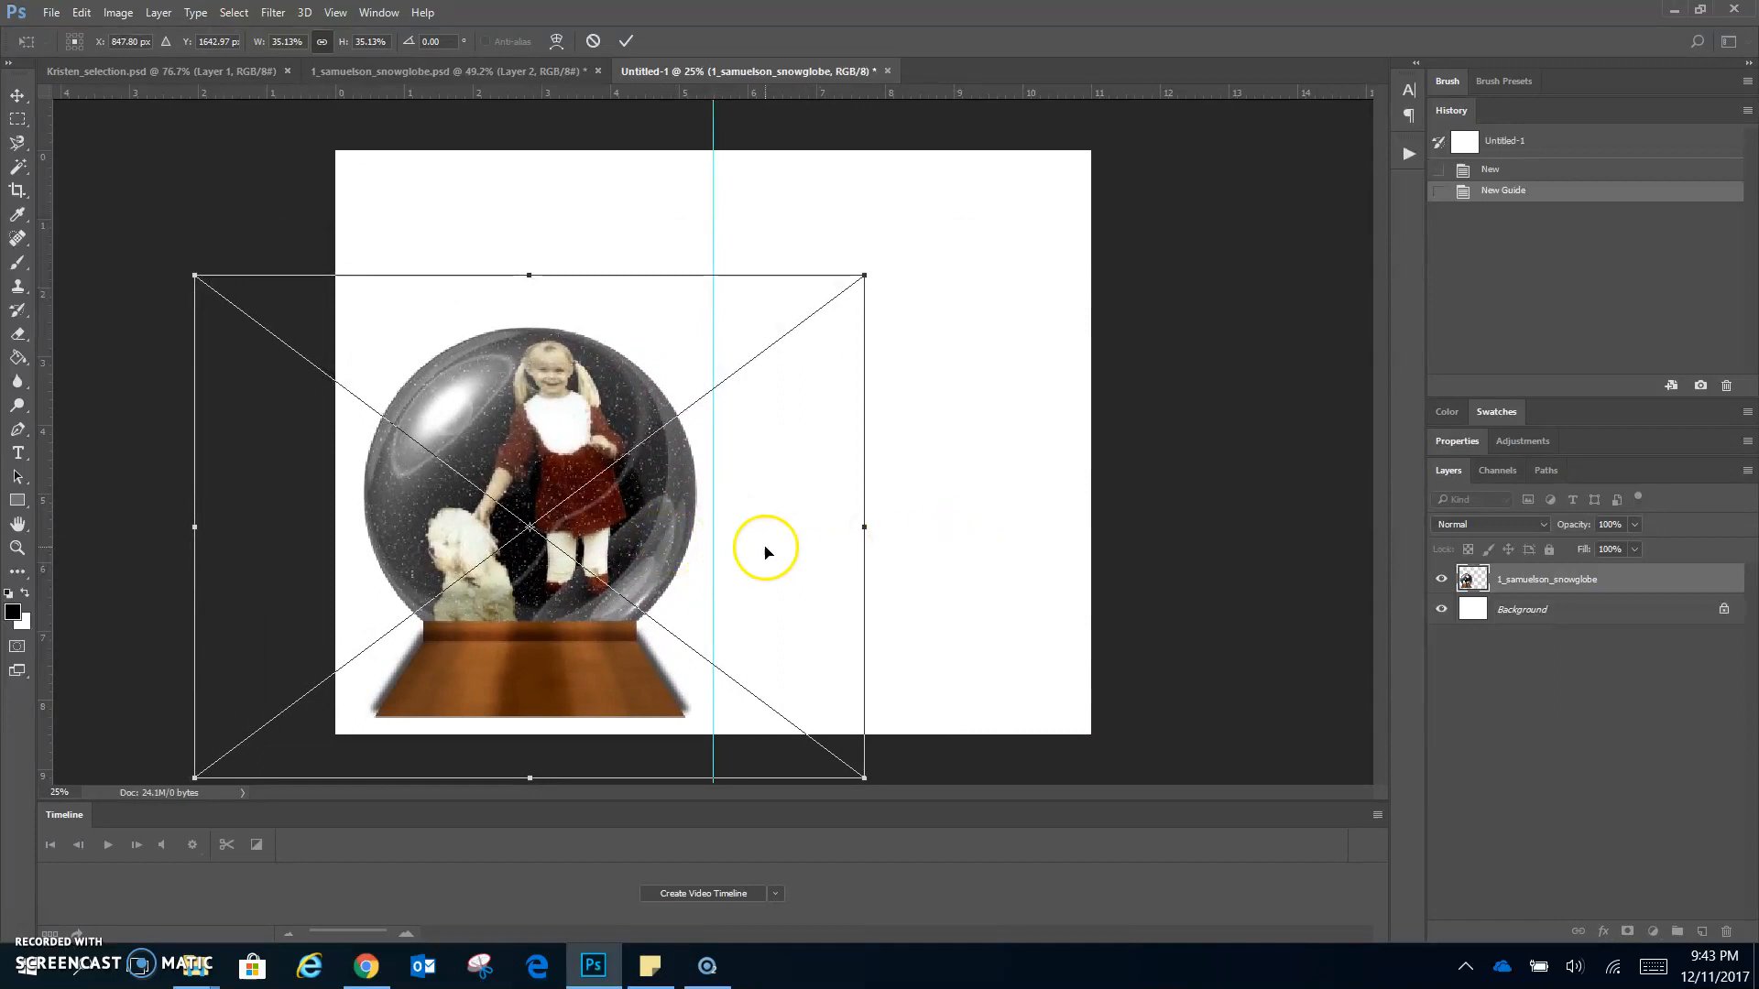
key("Return")
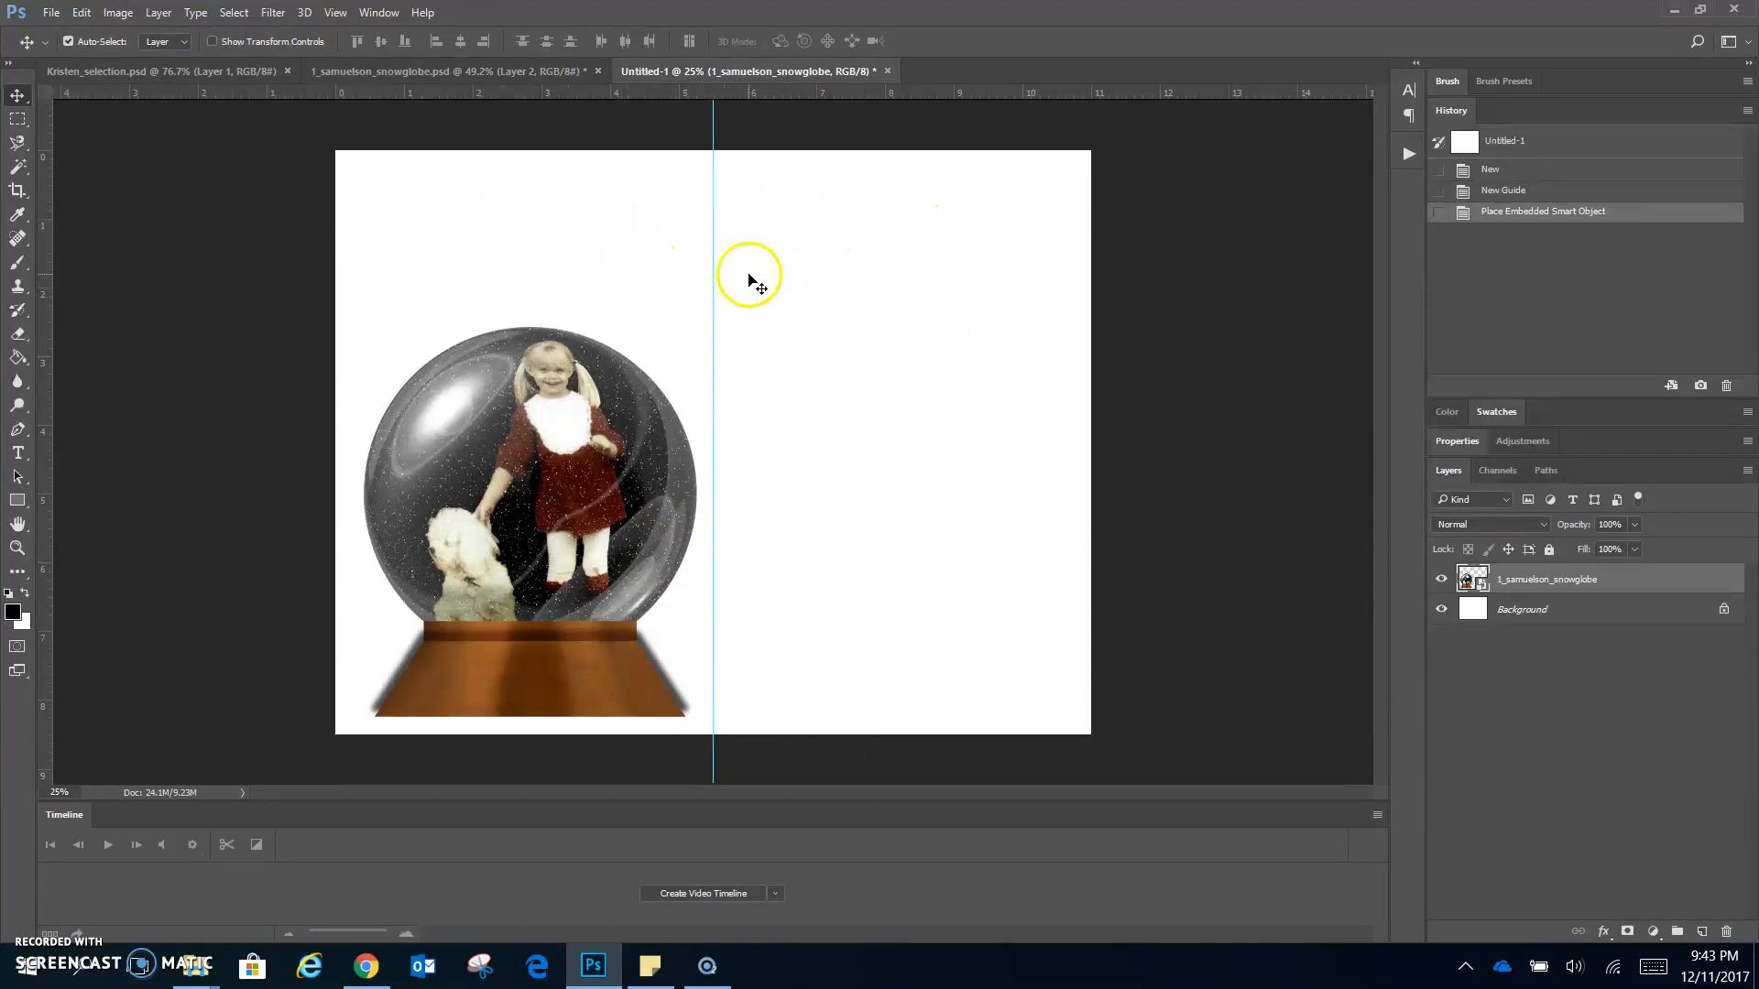
left_click_drag(522, 456, 885, 455)
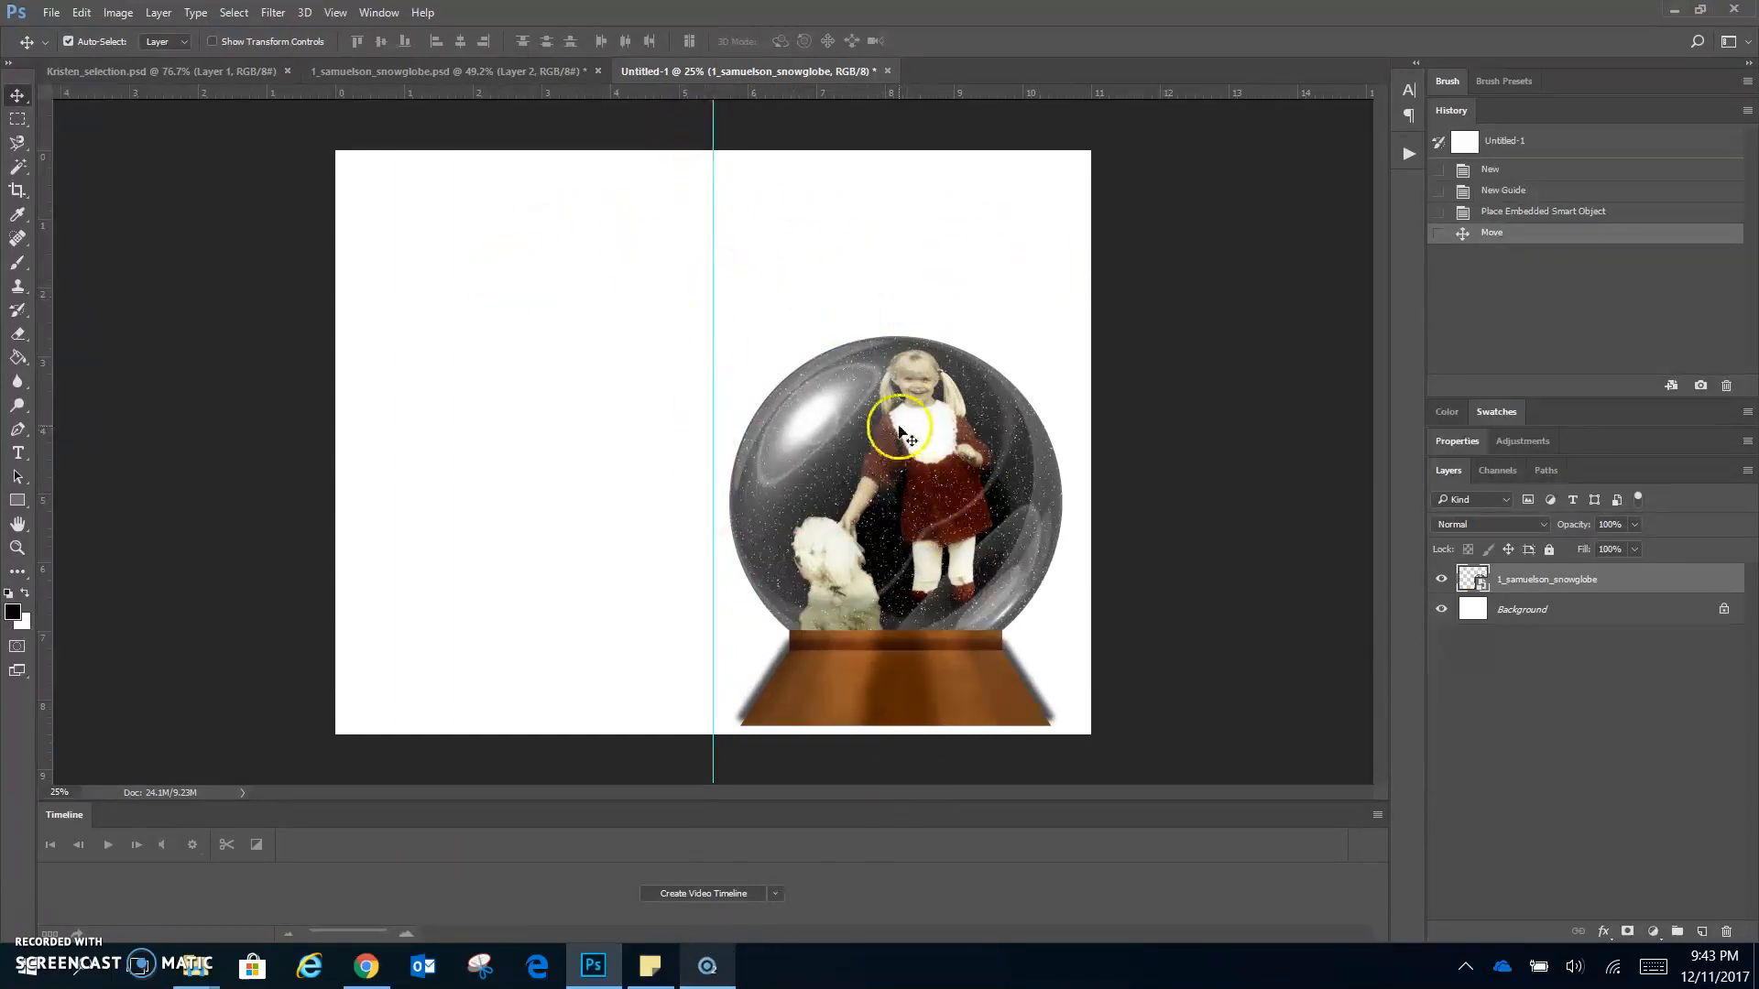
left_click_drag(890, 487, 896, 487)
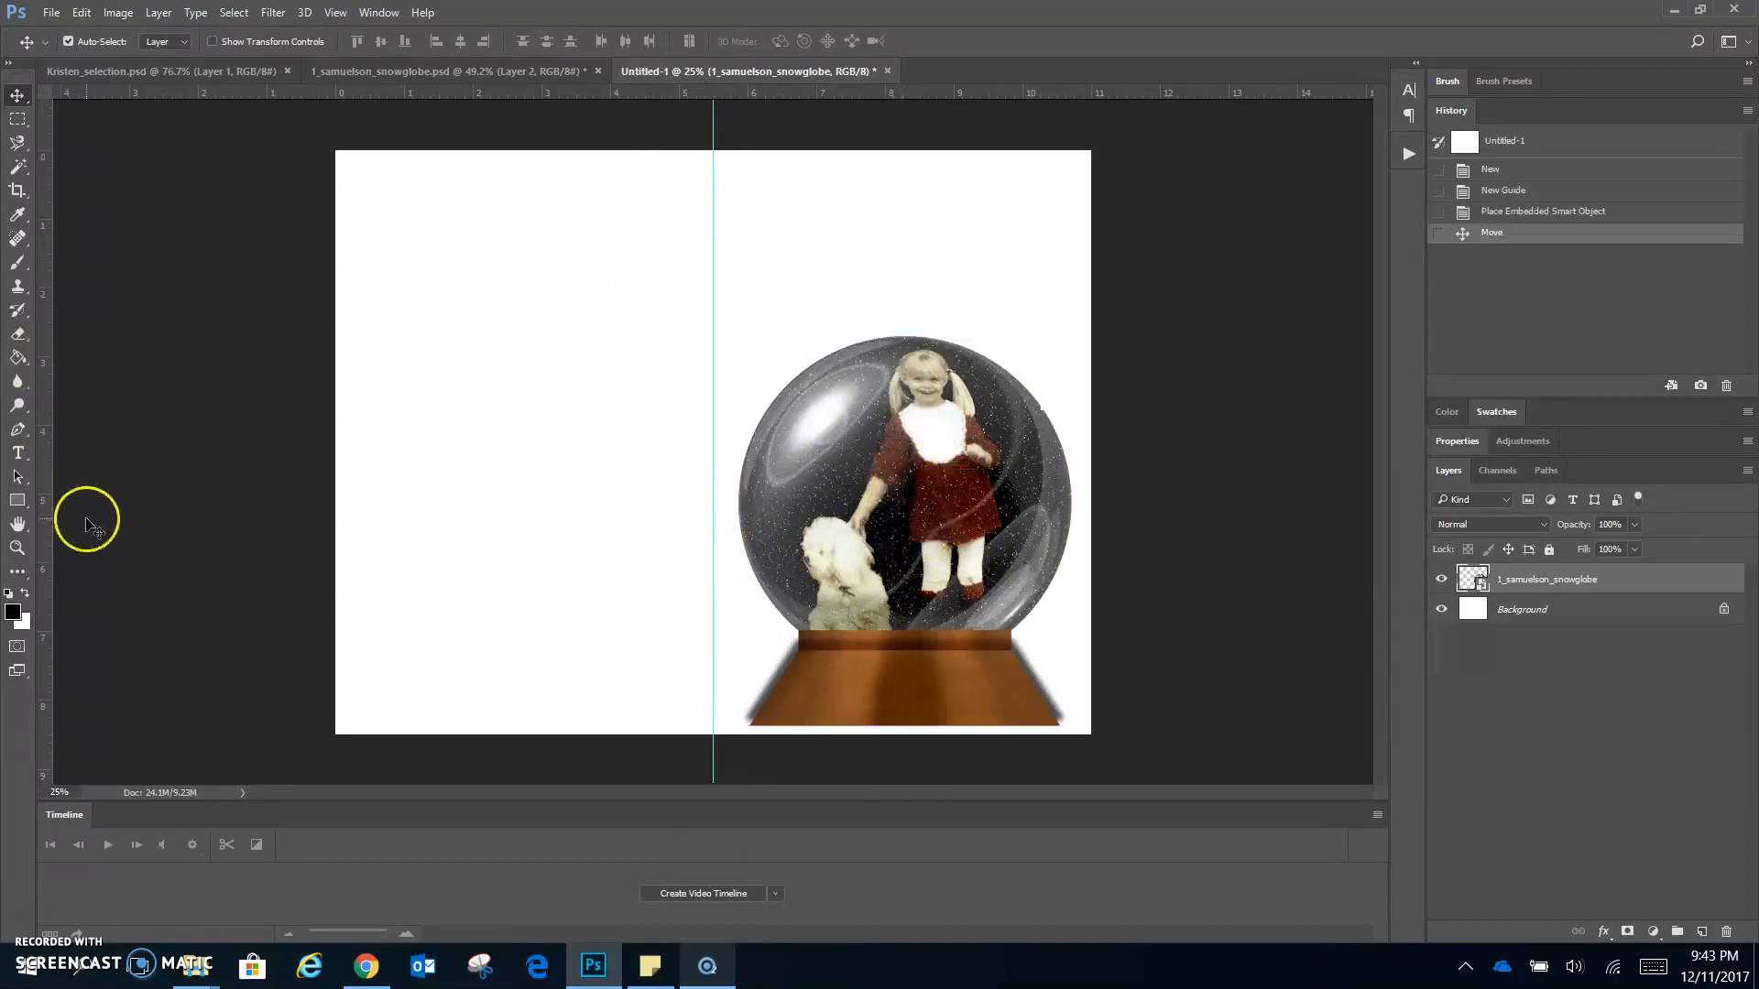
- Add the text "Merry Christmas" on two lines and position it above the snow globe in the page's right half
left_click(18, 455)
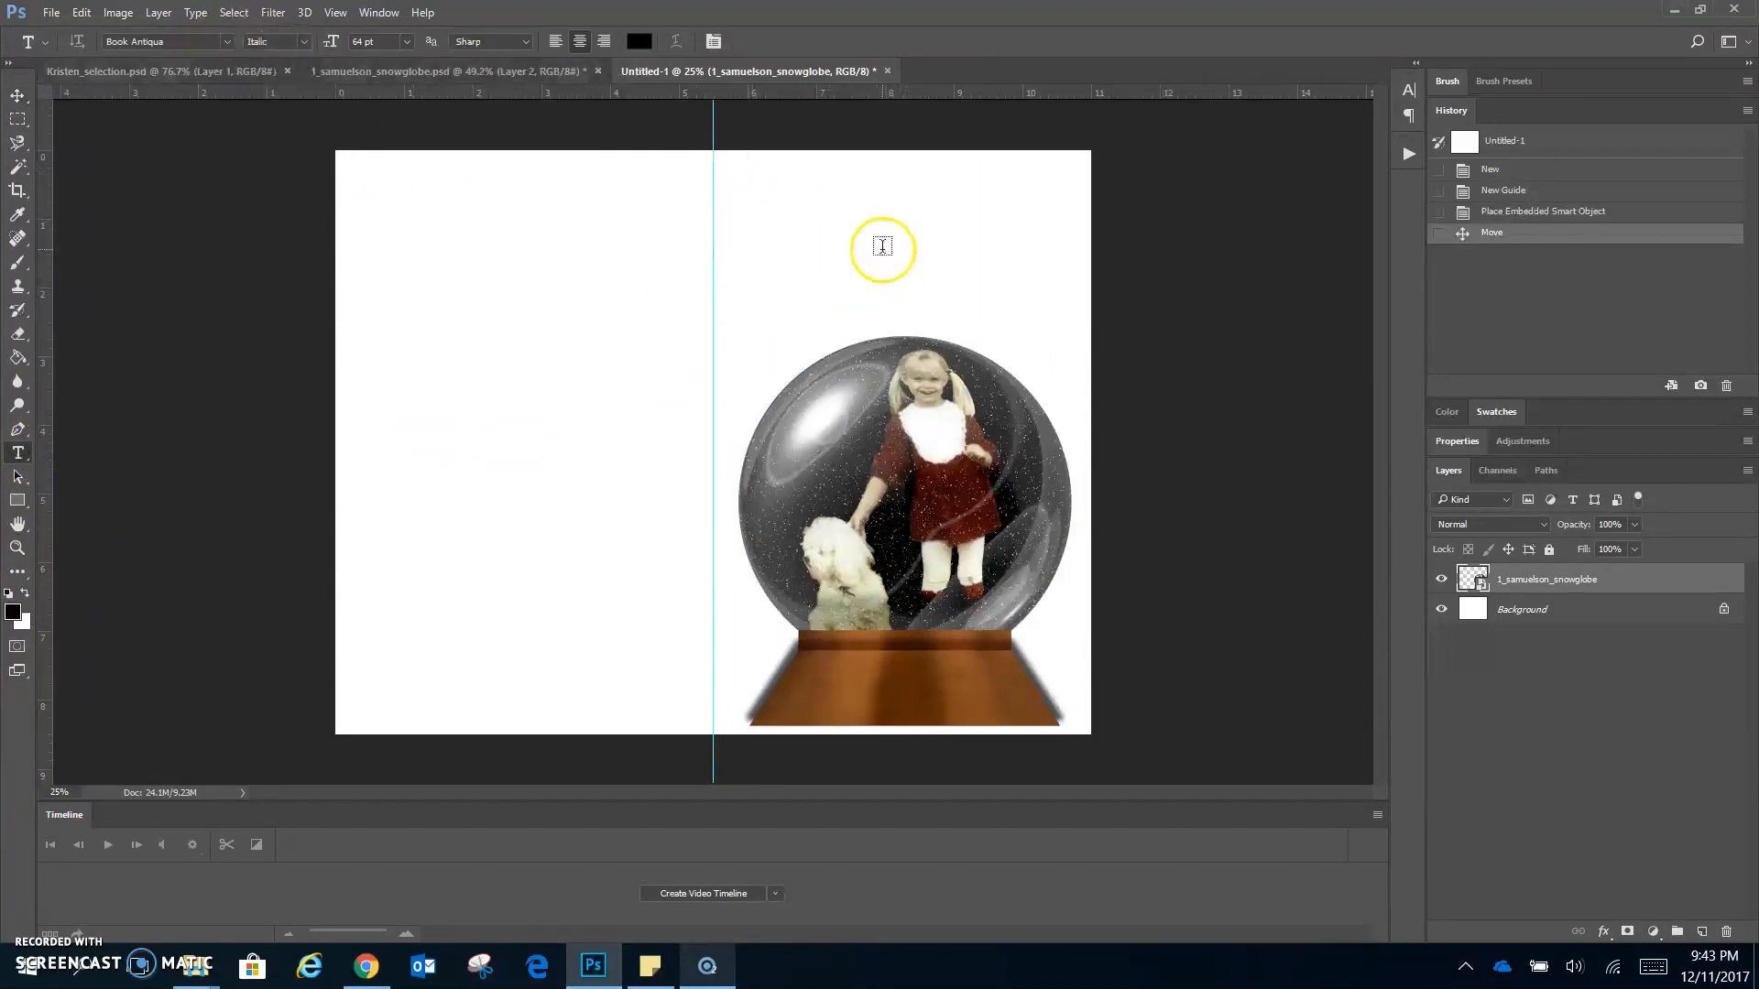
left_click(743, 197)
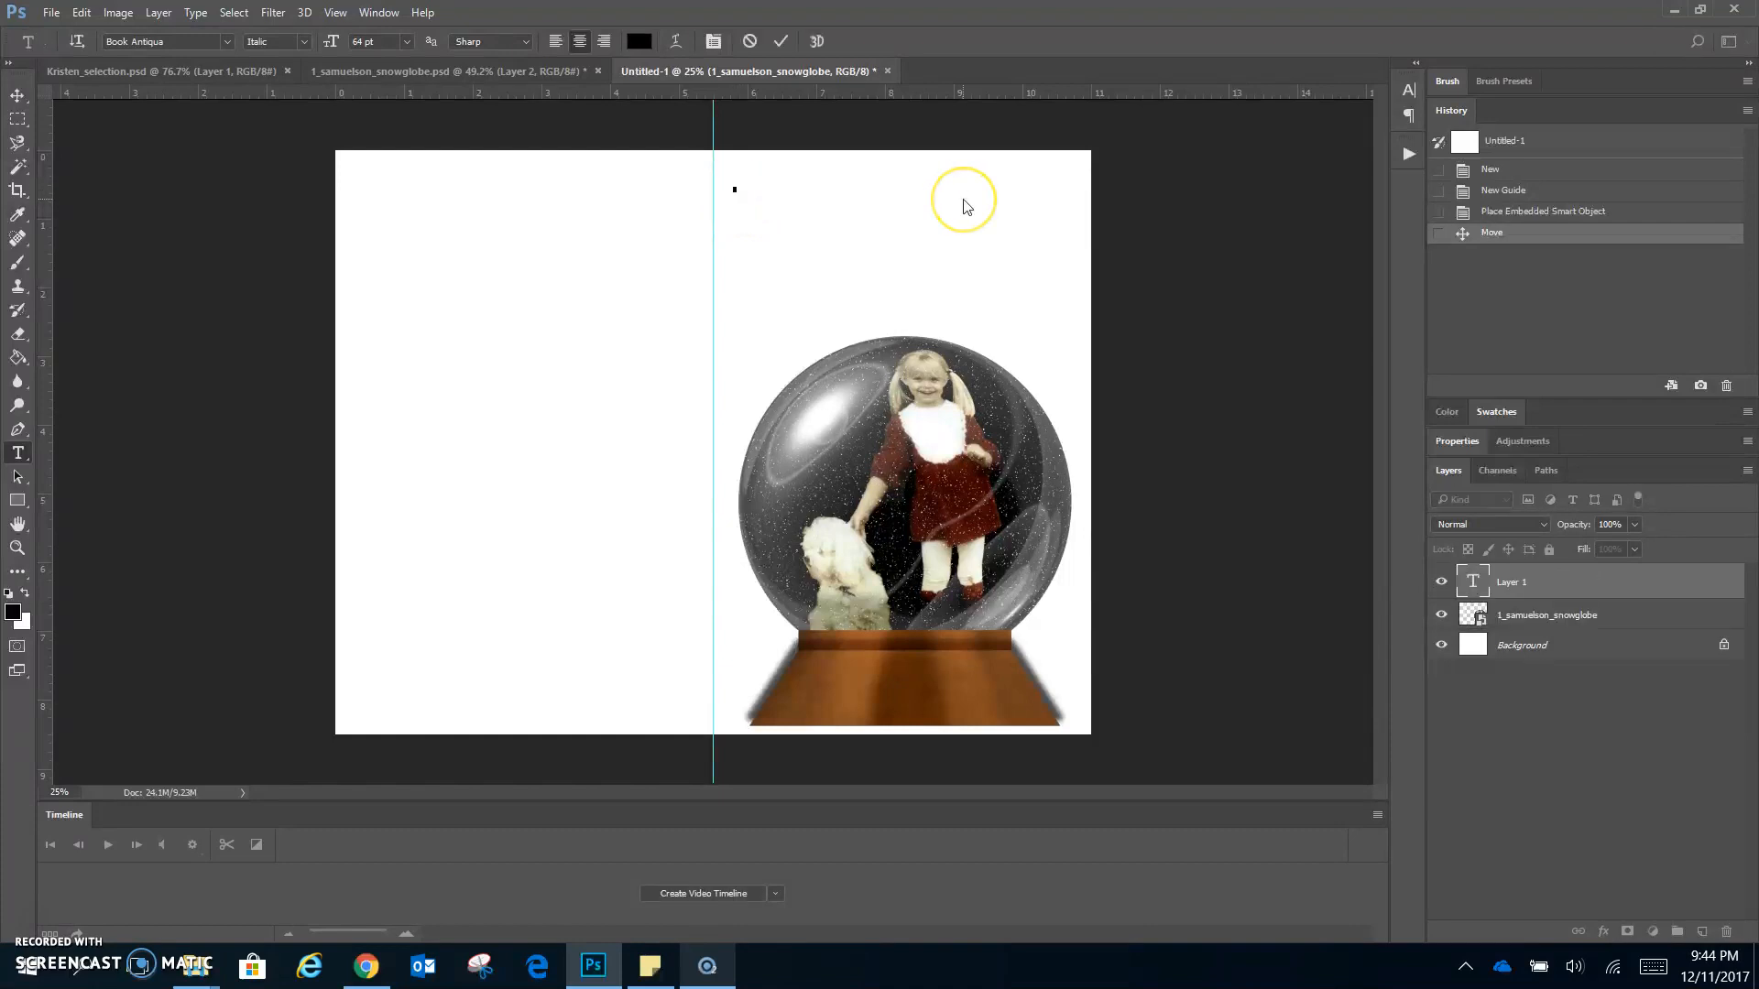
type("Mer")
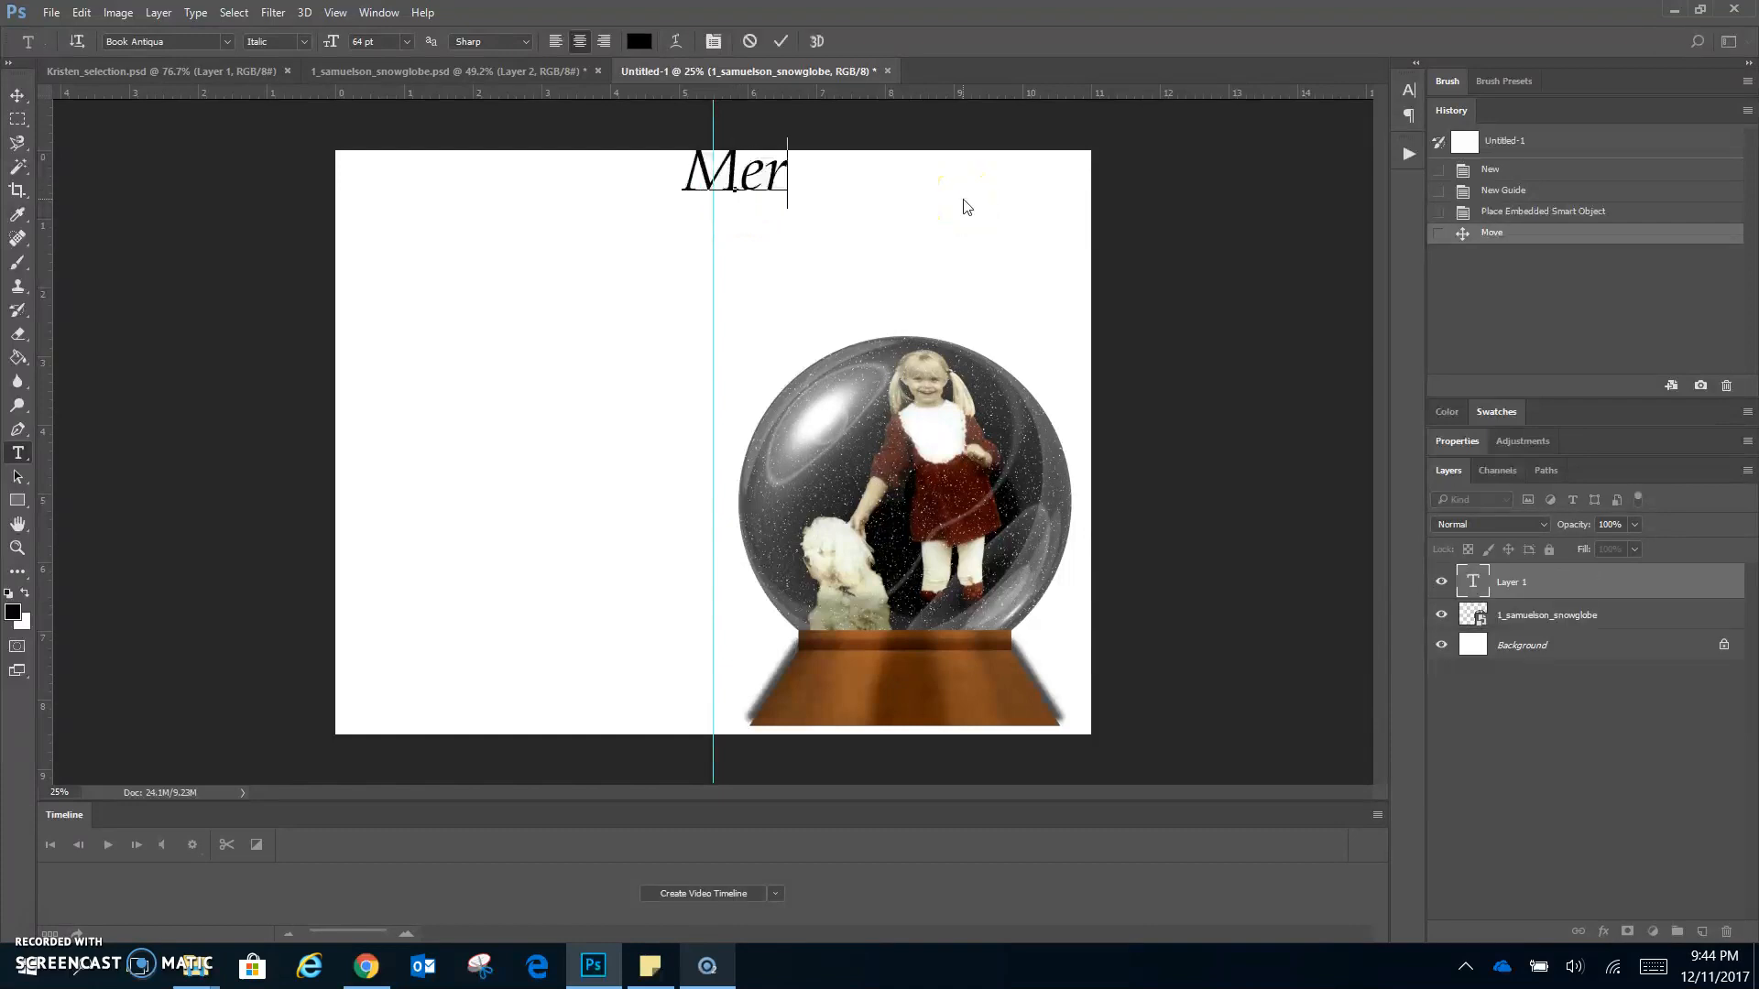
type("ry Christmas")
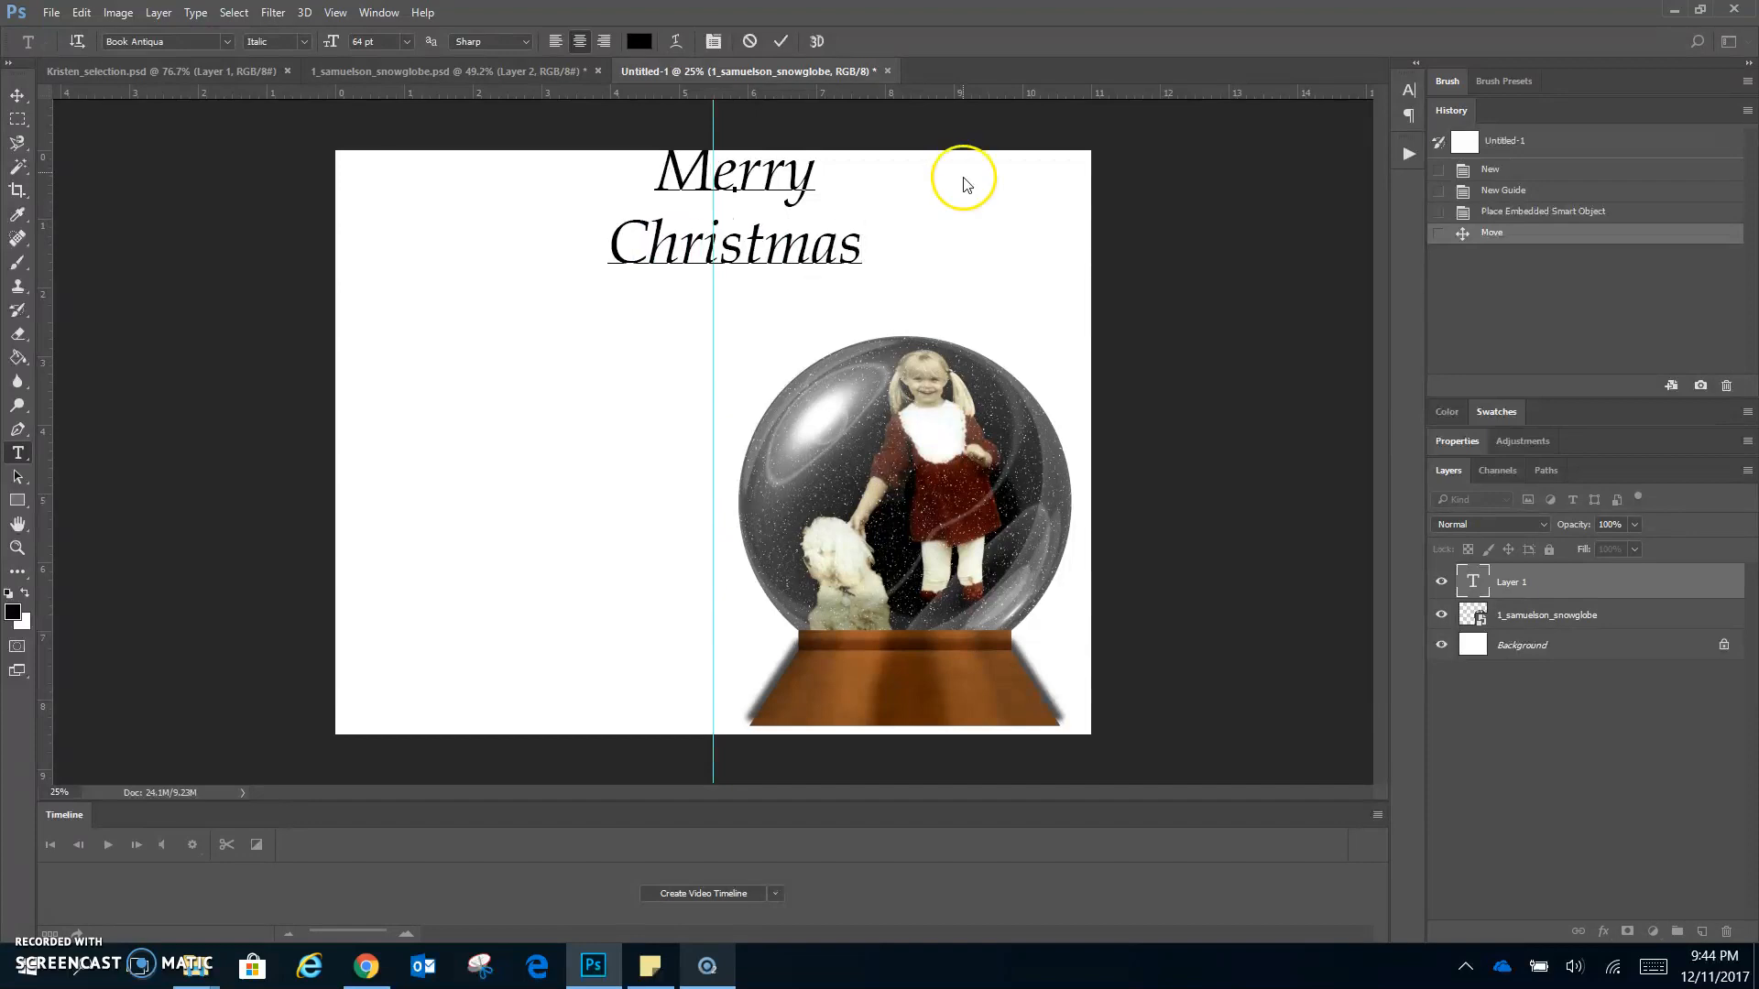
key("ctrl+a")
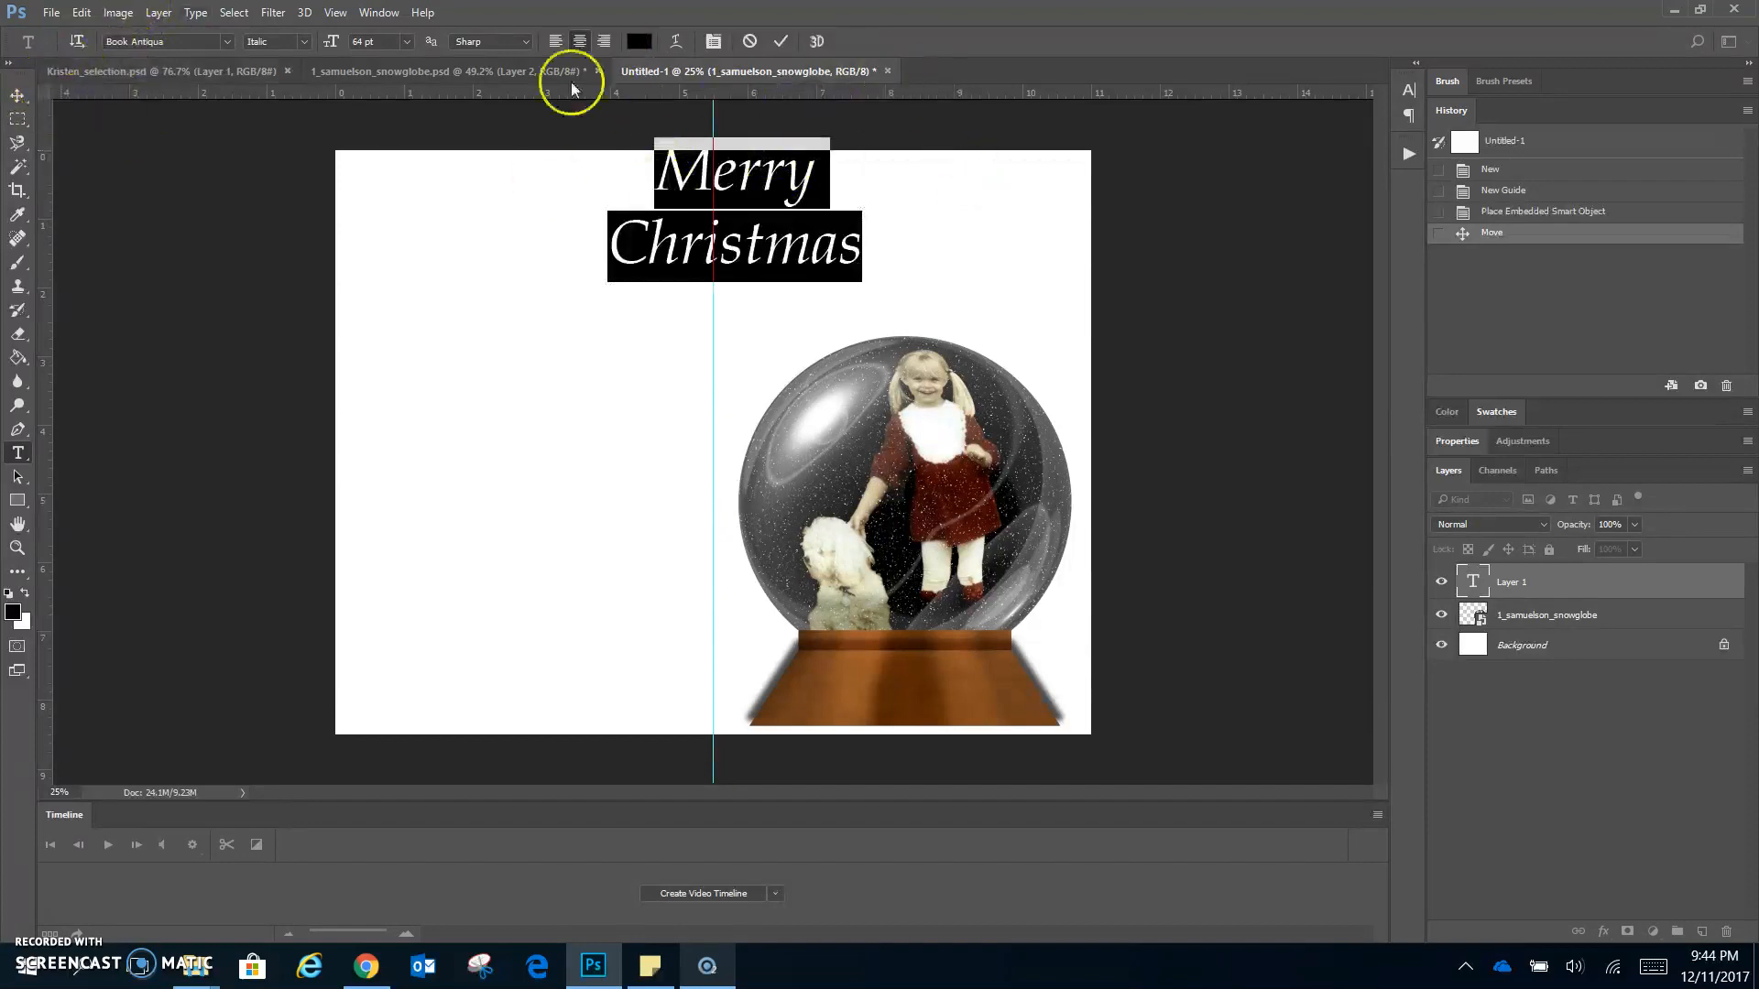
left_click_drag(765, 247, 925, 275)
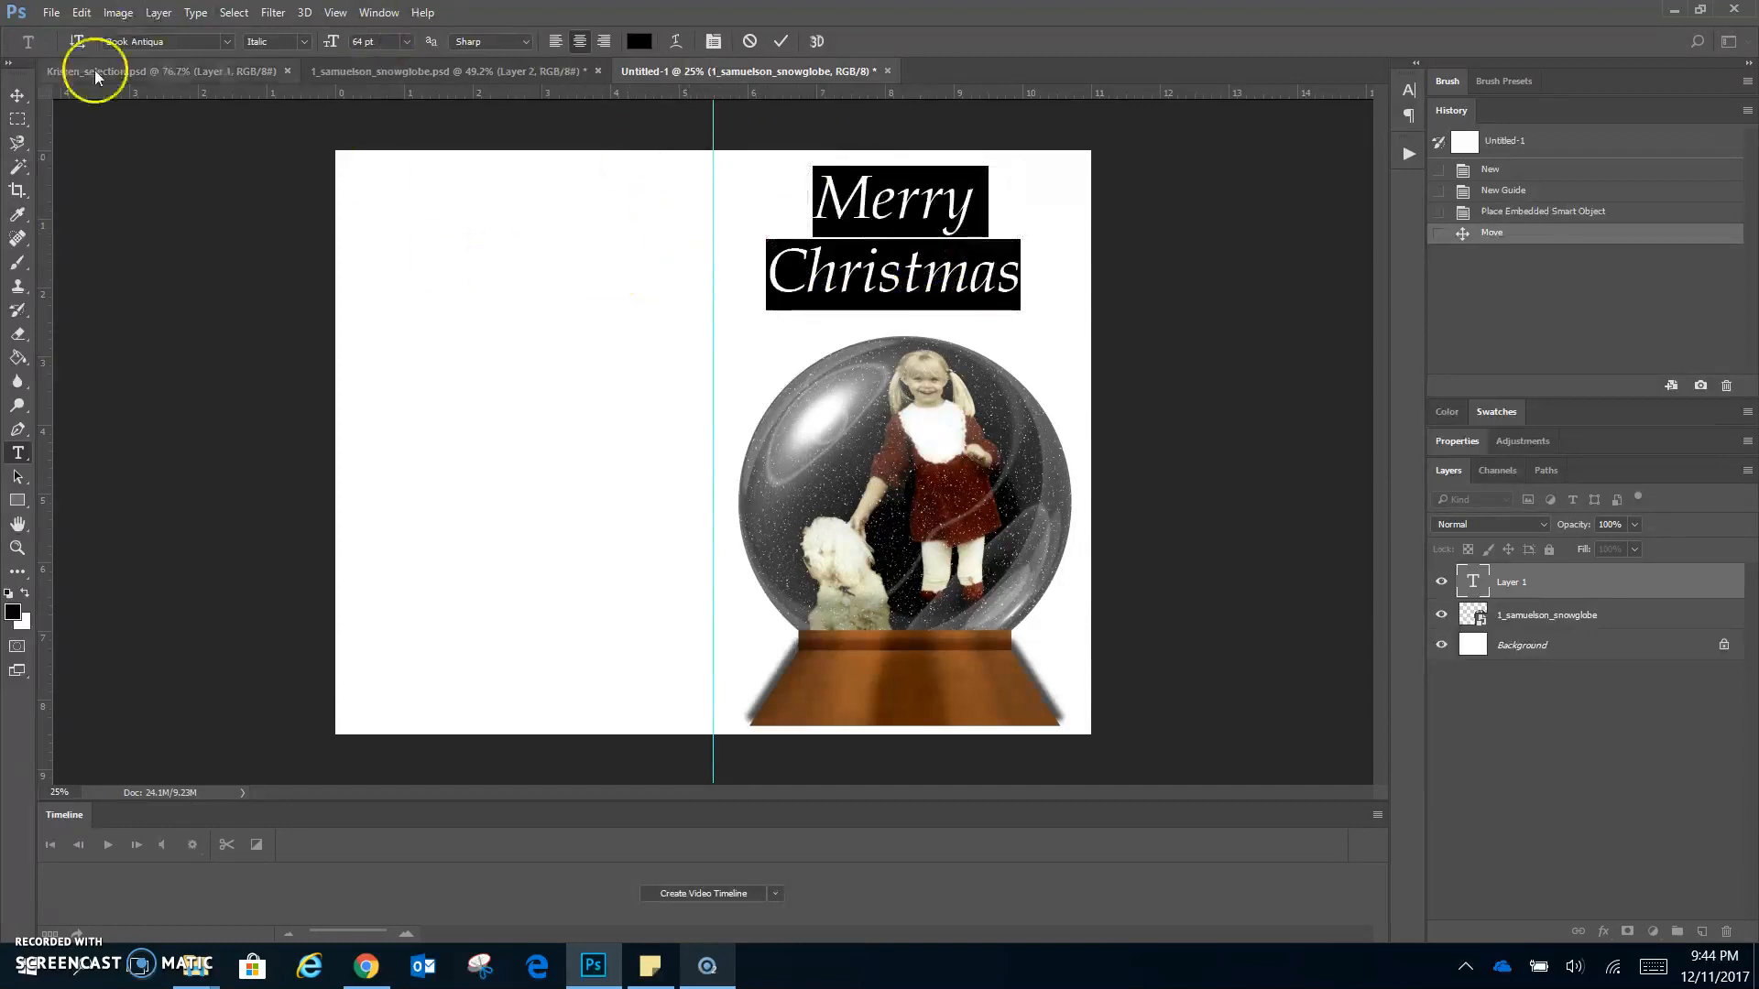
- Change the font of the Merry Christmas text to Cambria
left_click(228, 41)
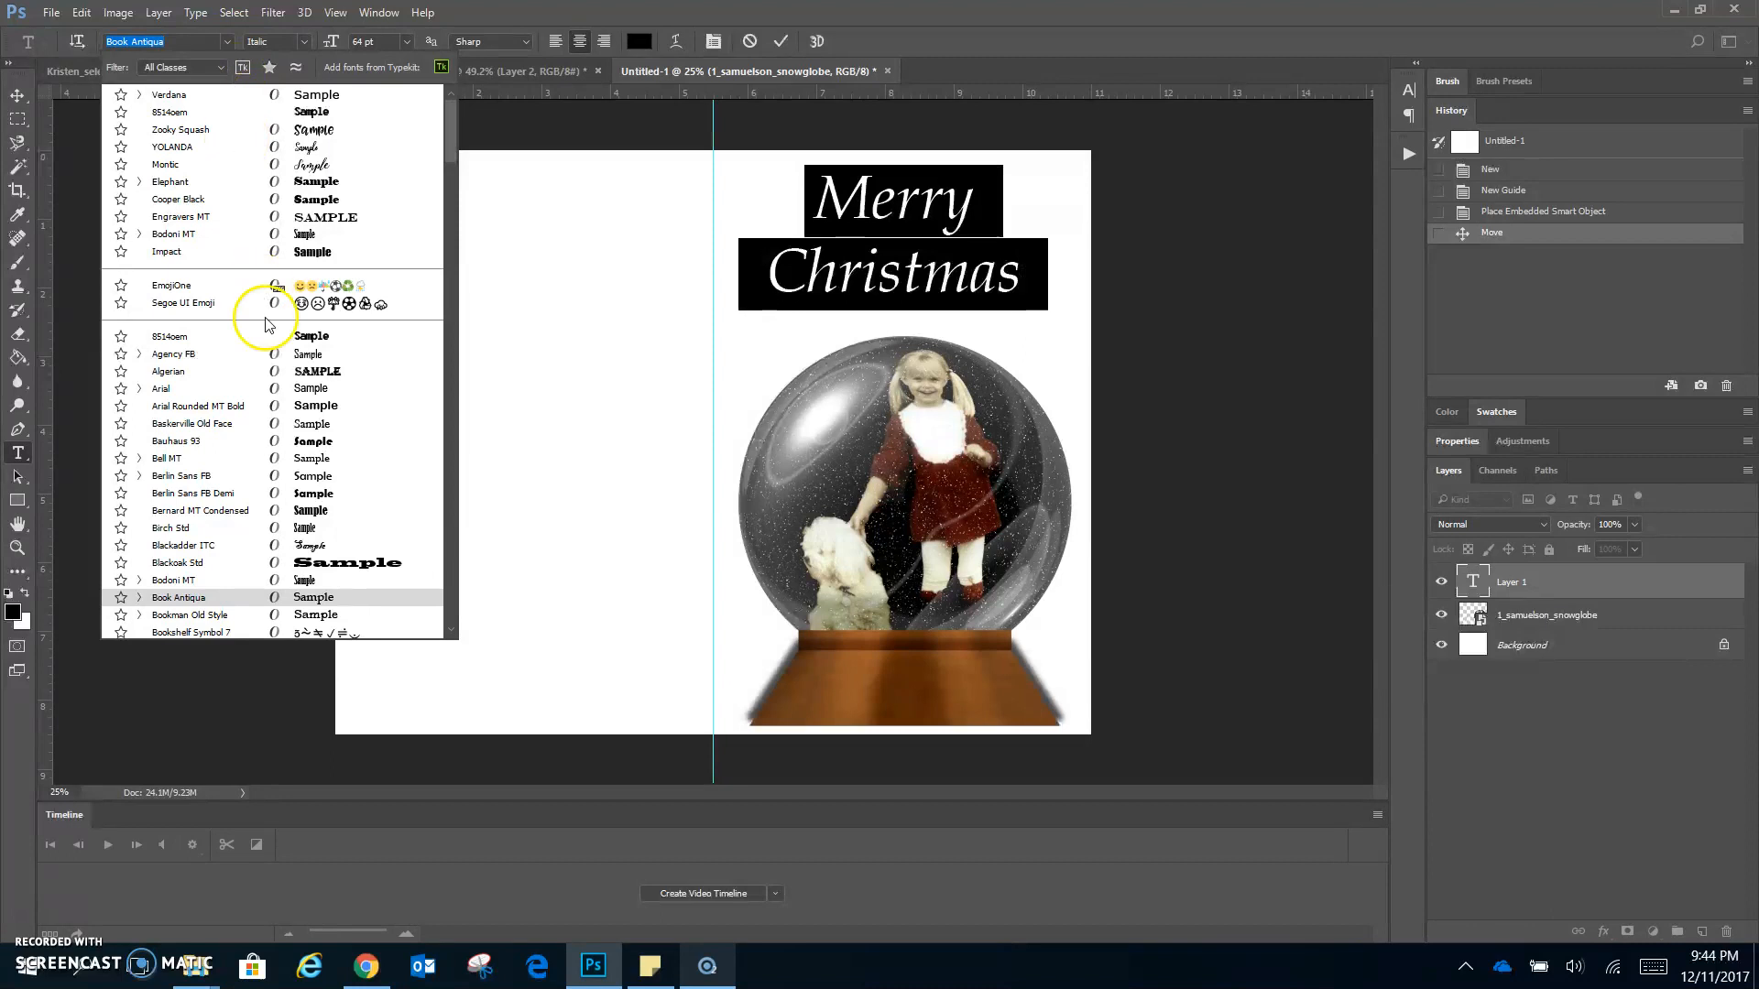
scroll(293, 385, "down", 4)
scroll(317, 414, "down", 4)
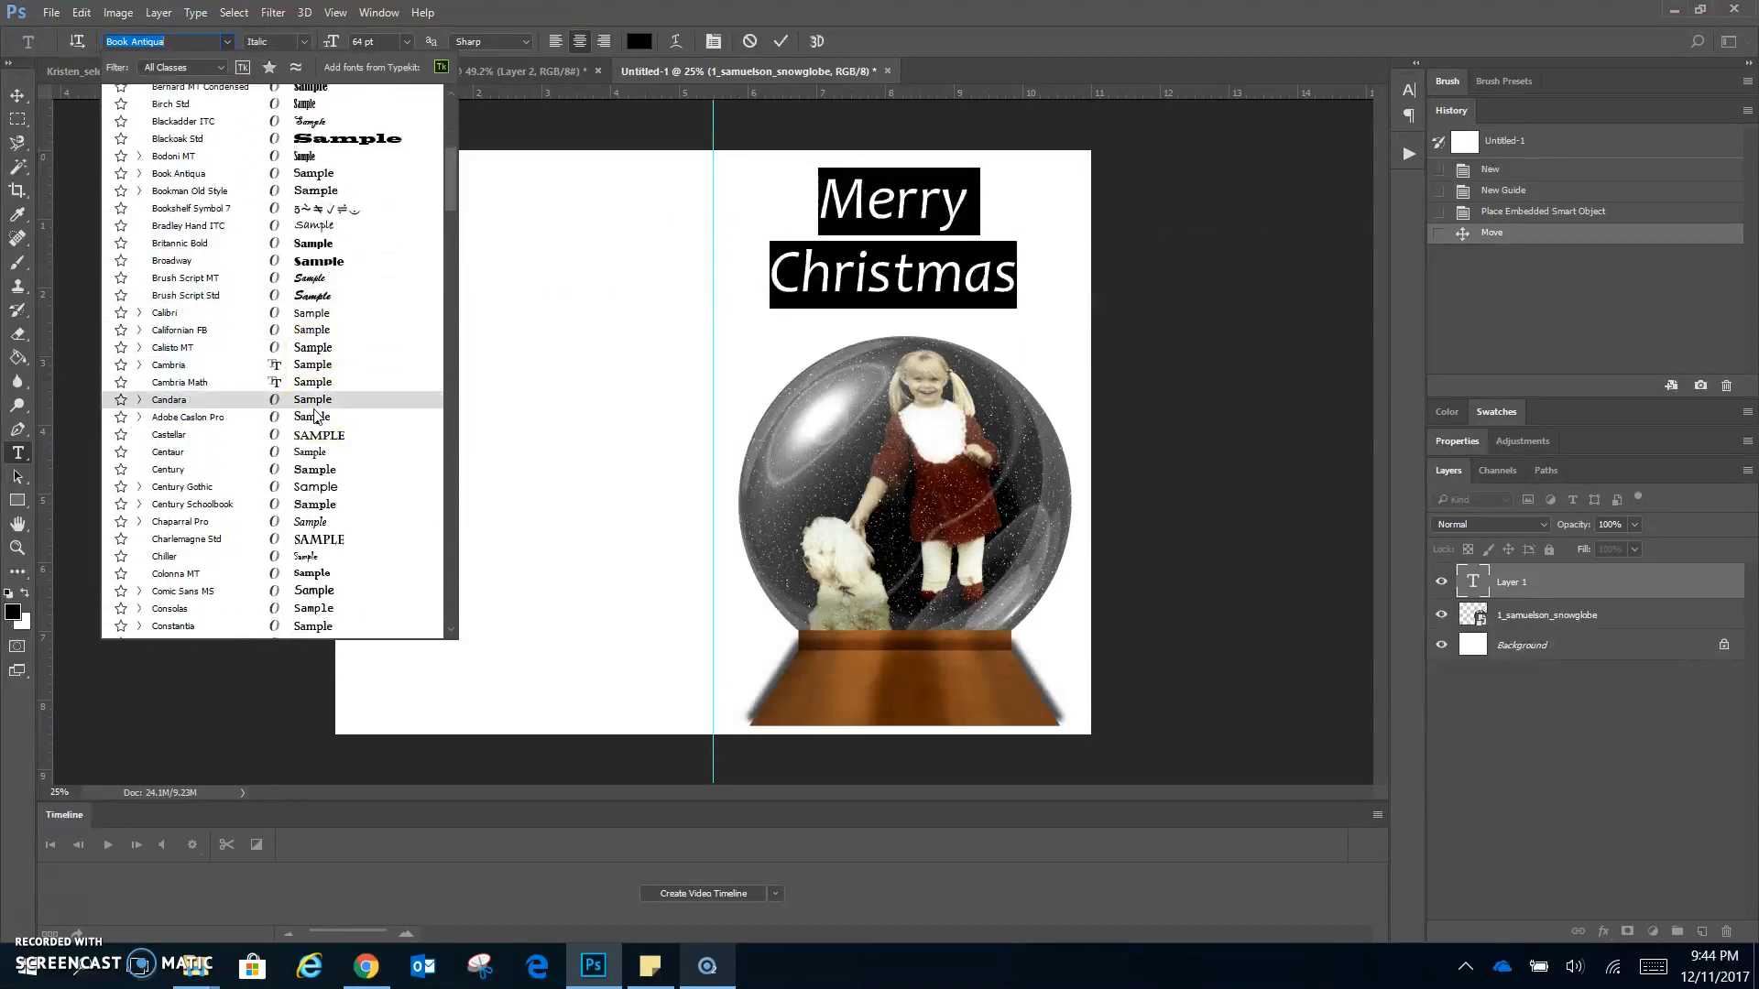
left_click(298, 366)
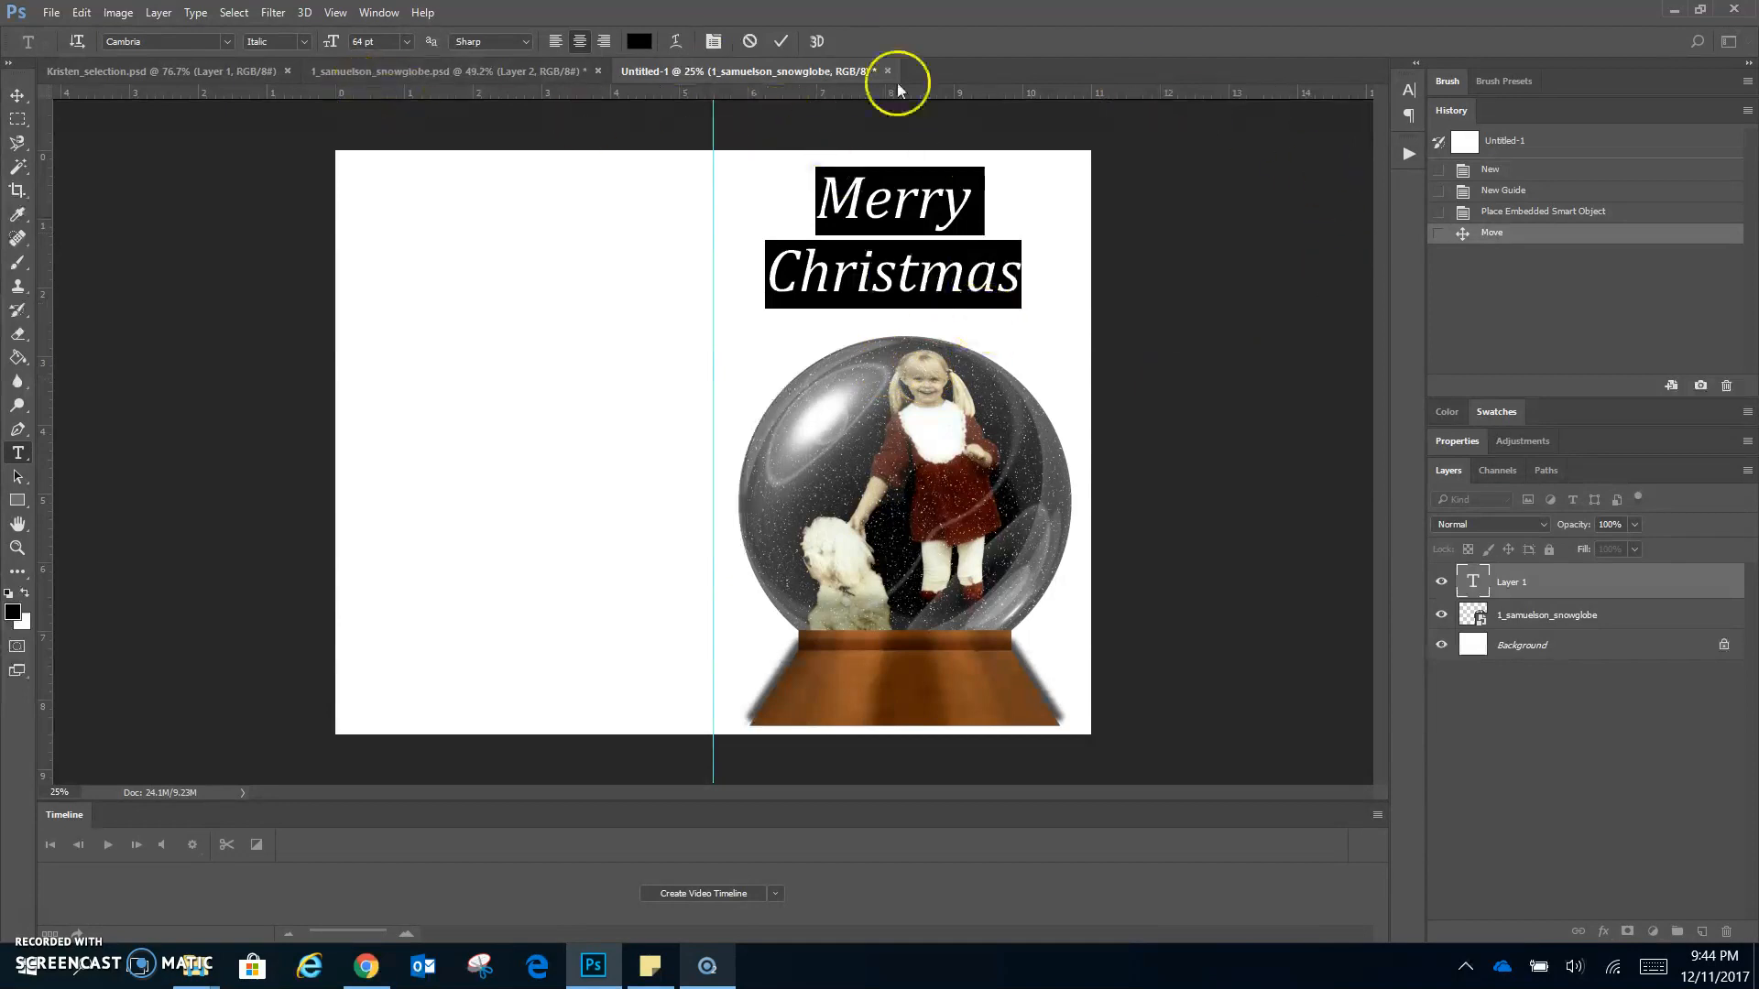
- Colour the Merry Christmas text bright red (fc0505) and commit the text layer
left_click(639, 41)
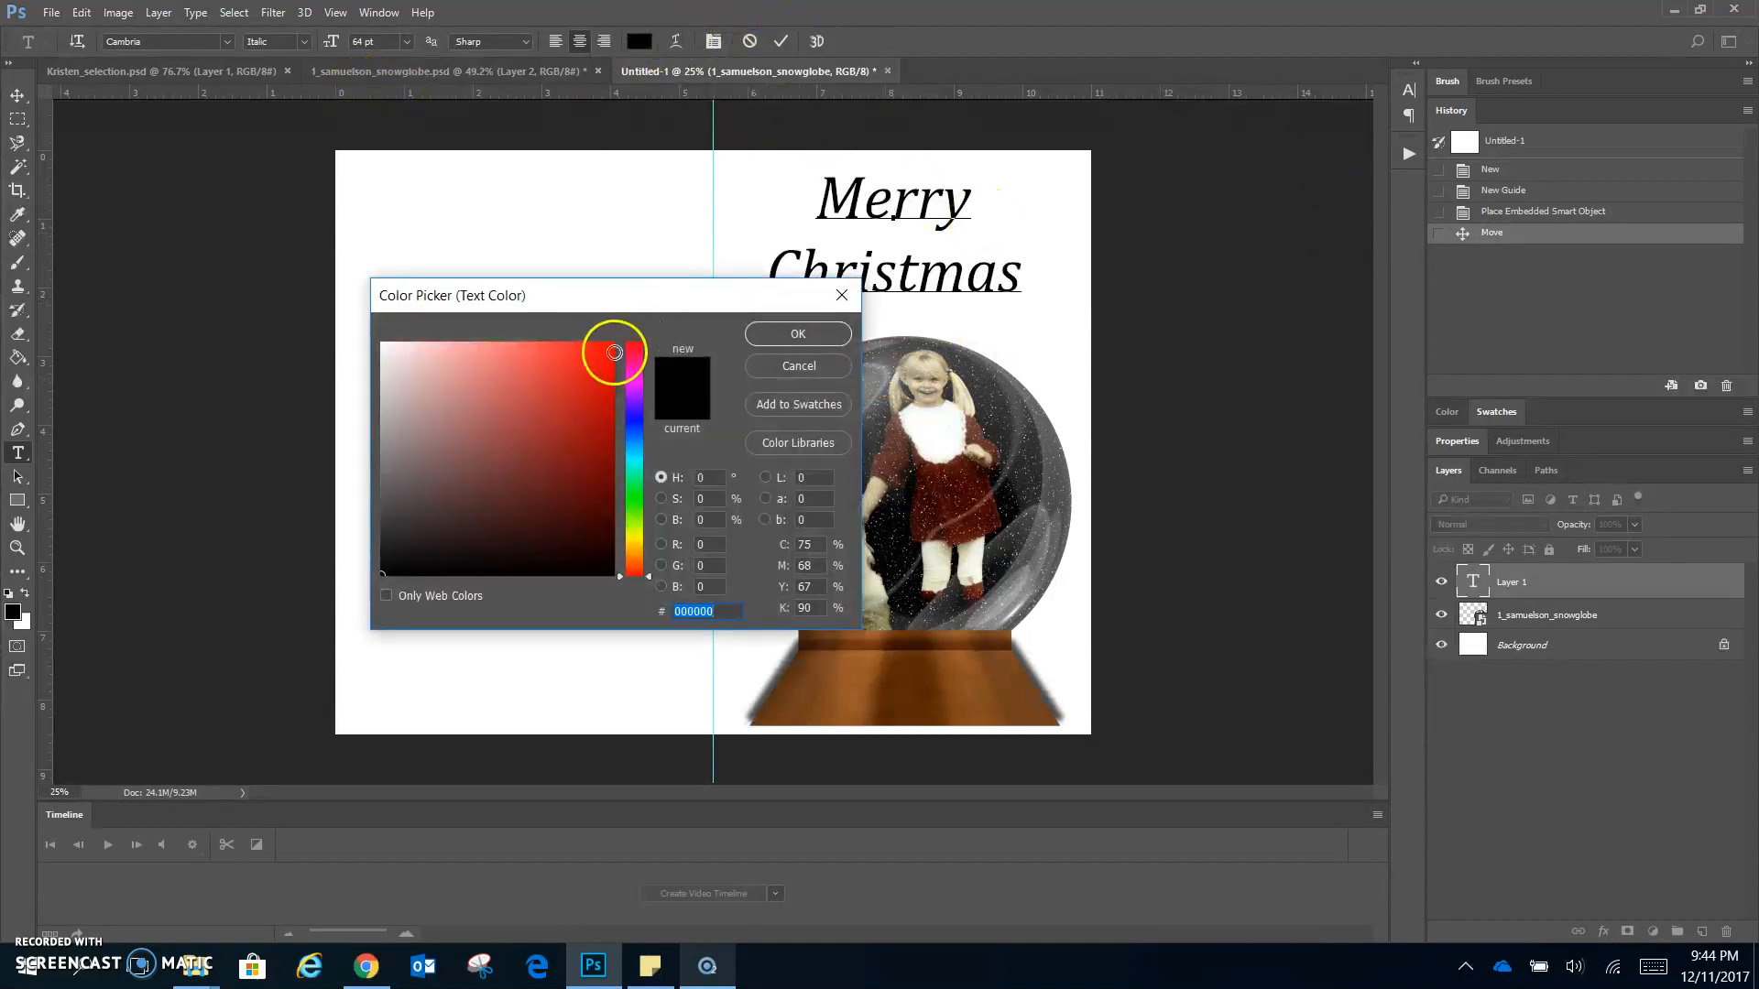
left_click(607, 347)
left_click(786, 336)
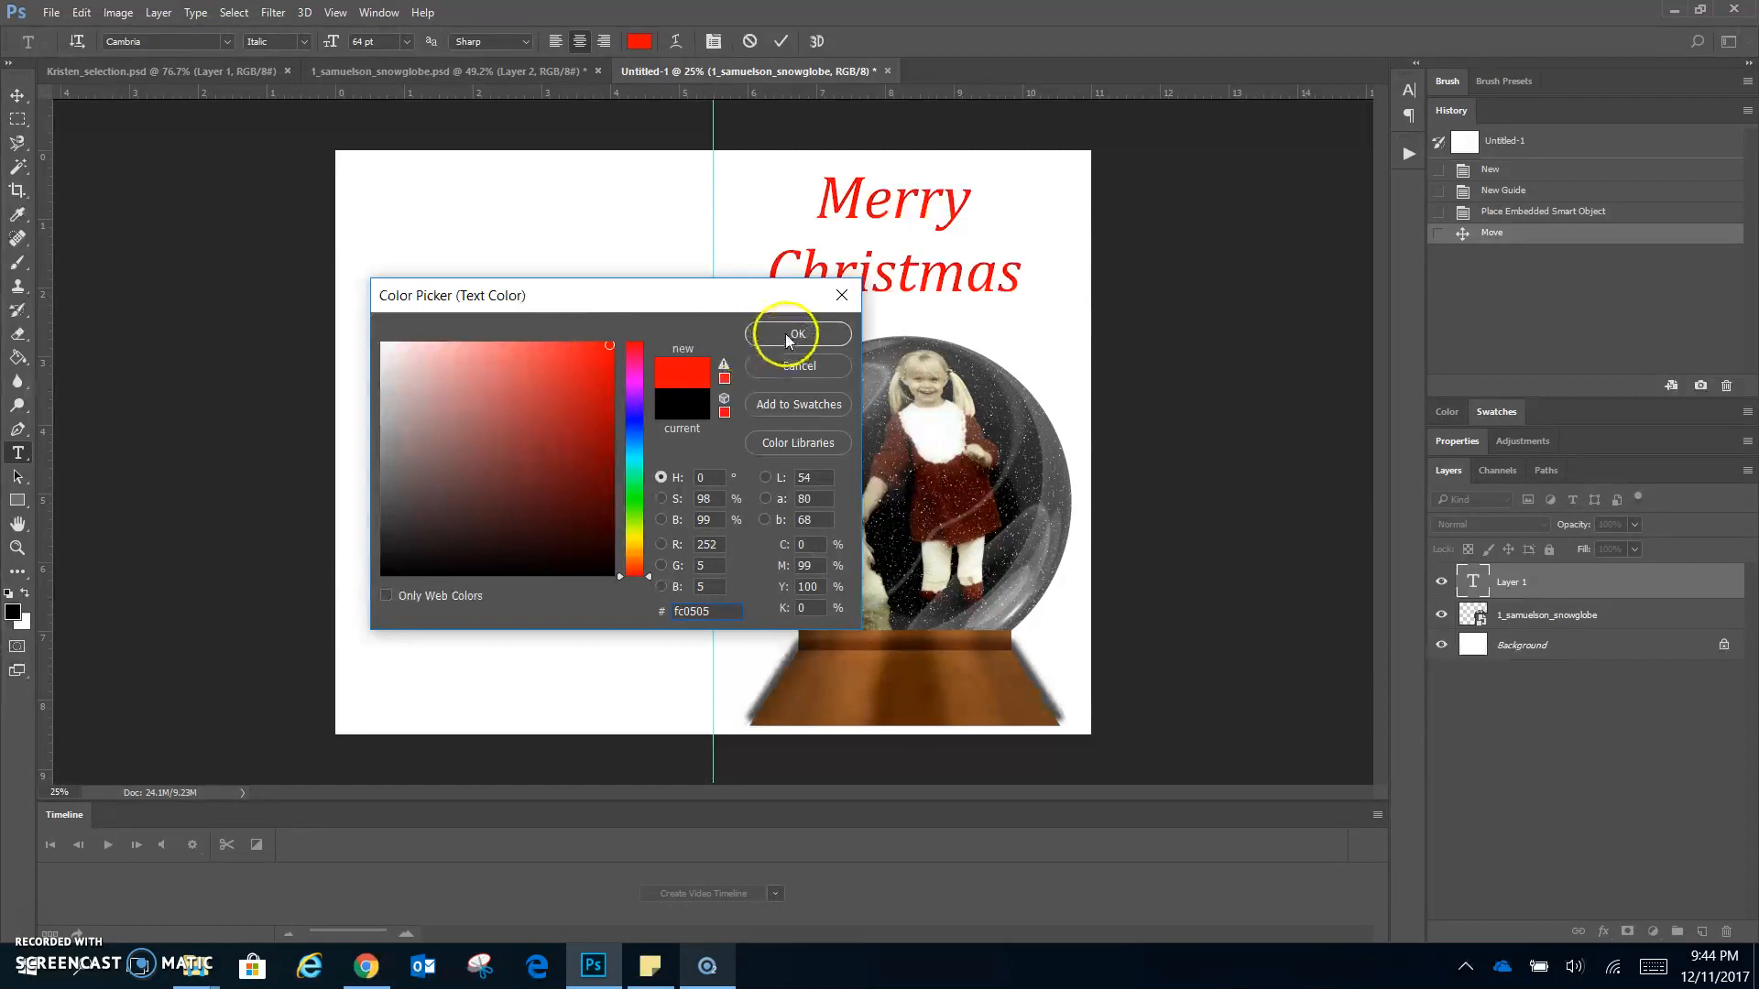
left_click(1721, 588)
- Add a 4 px outside stroke in green (08791b) to the Merry Christmas layer and nudge the text slightly
double_click(1676, 589)
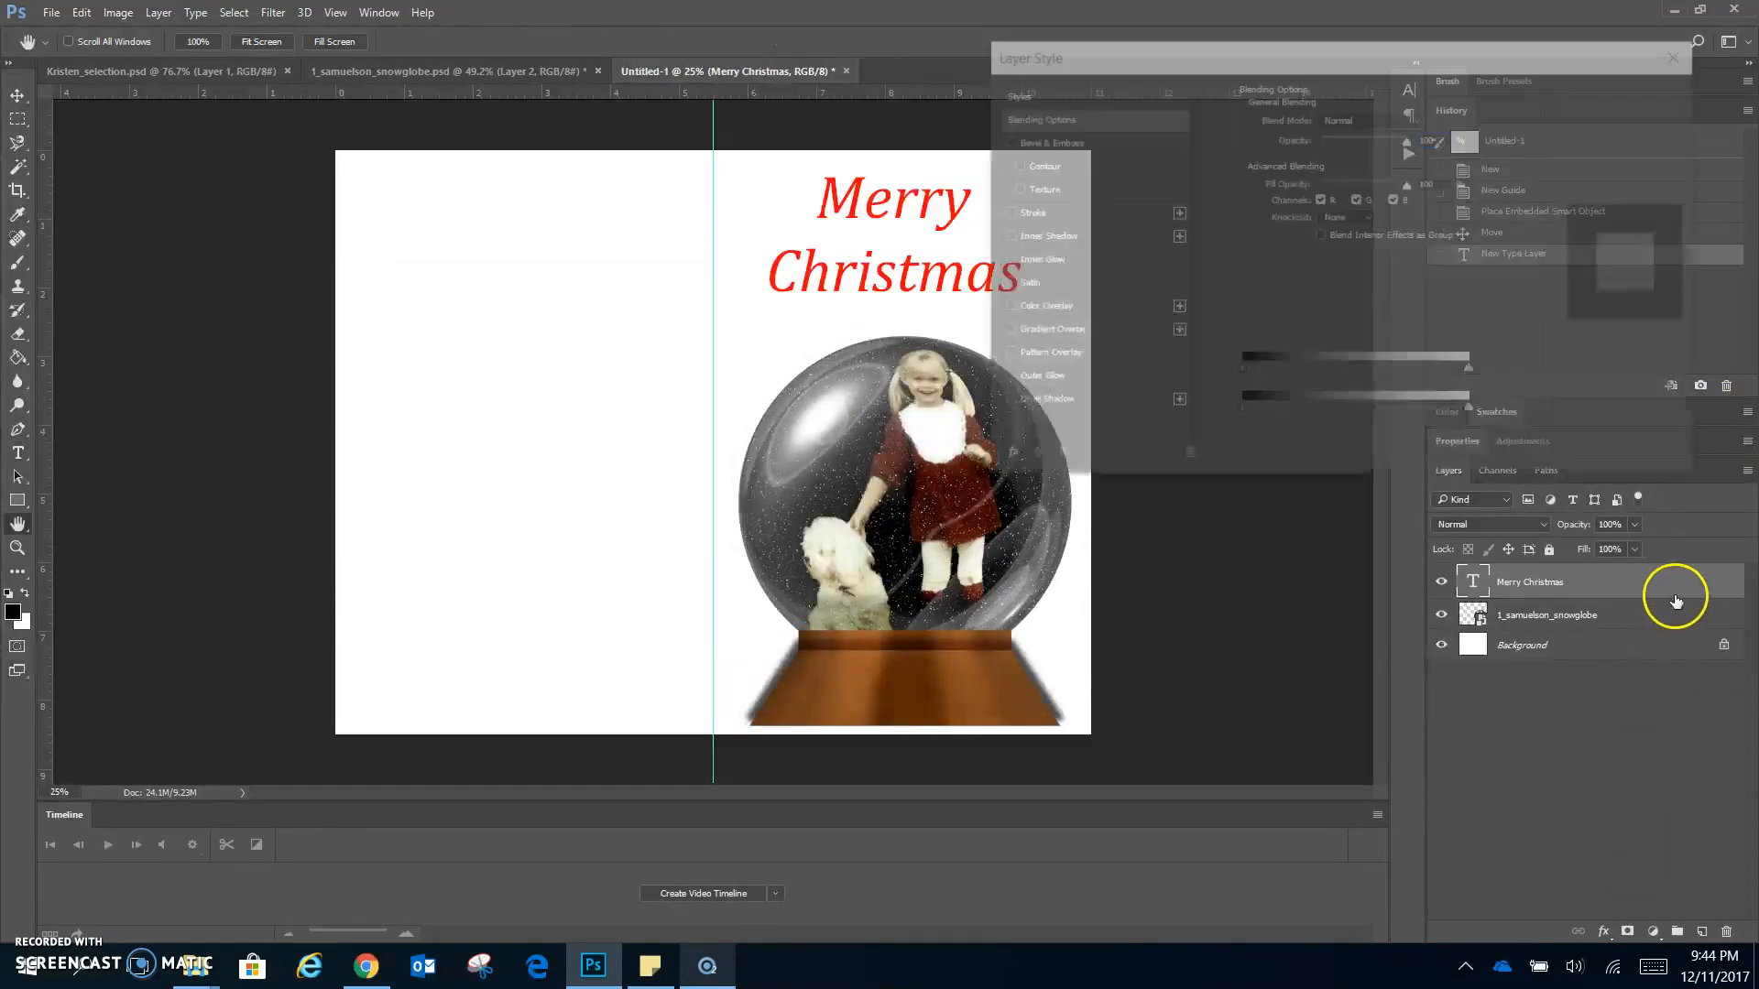
left_click(1046, 213)
left_click(1285, 253)
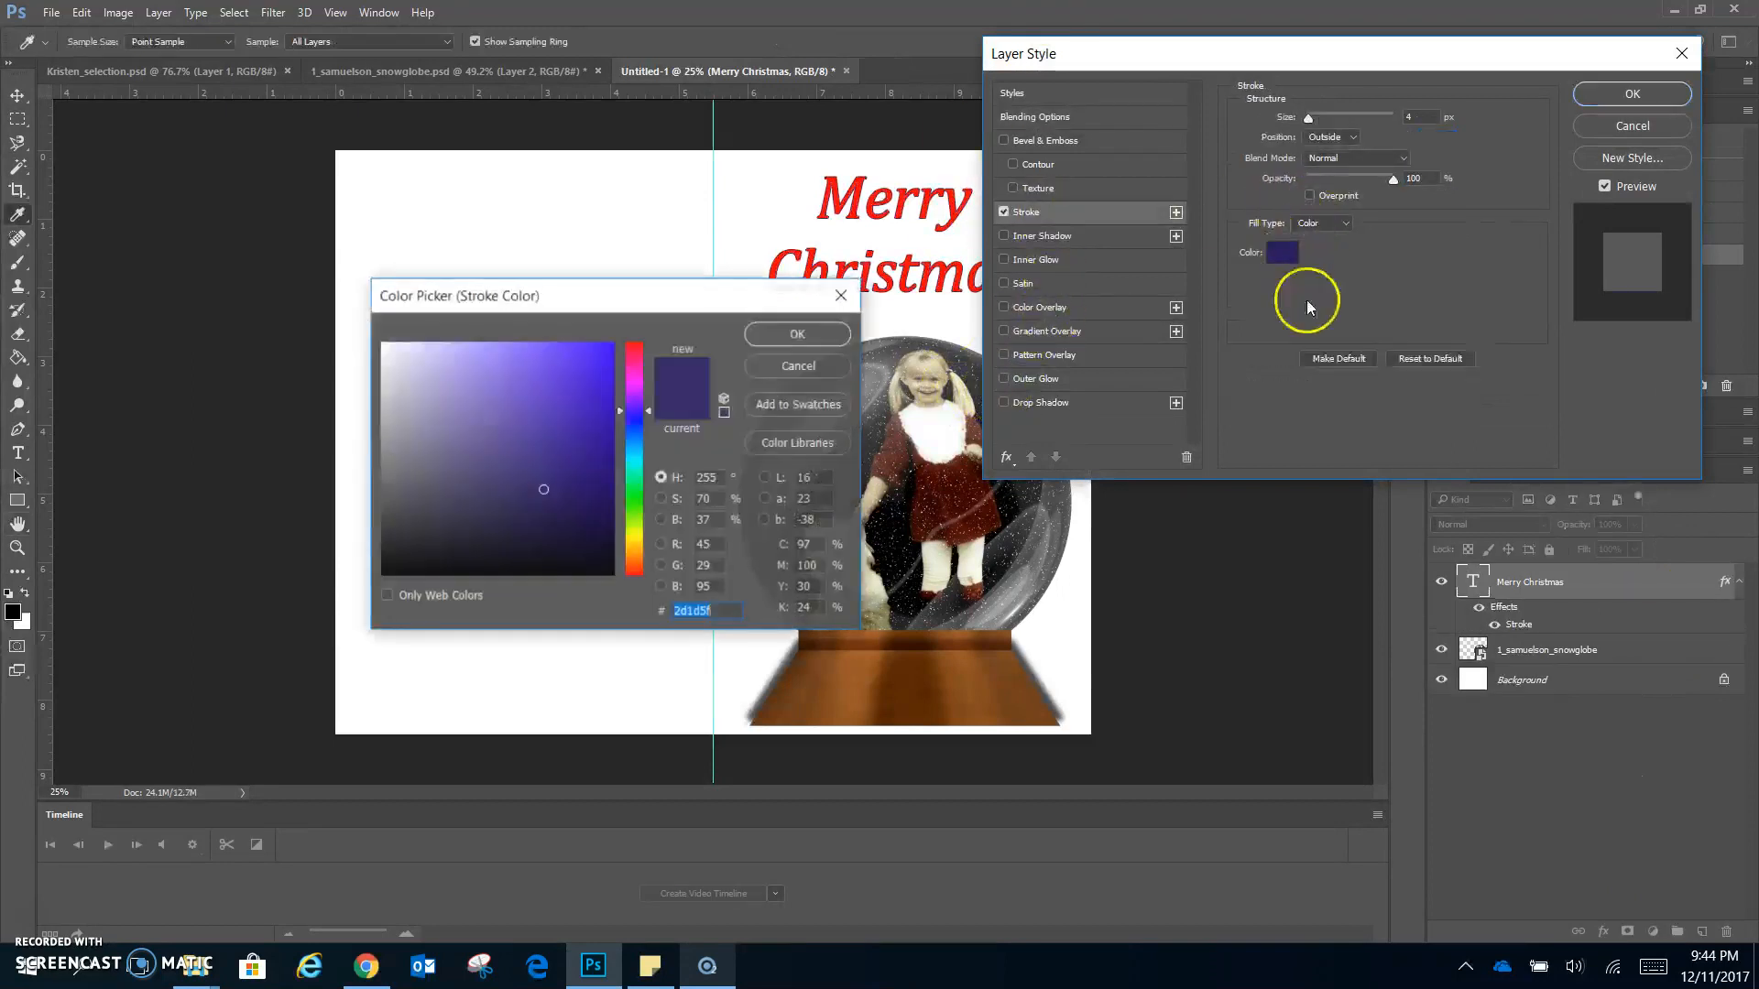
left_click(641, 493)
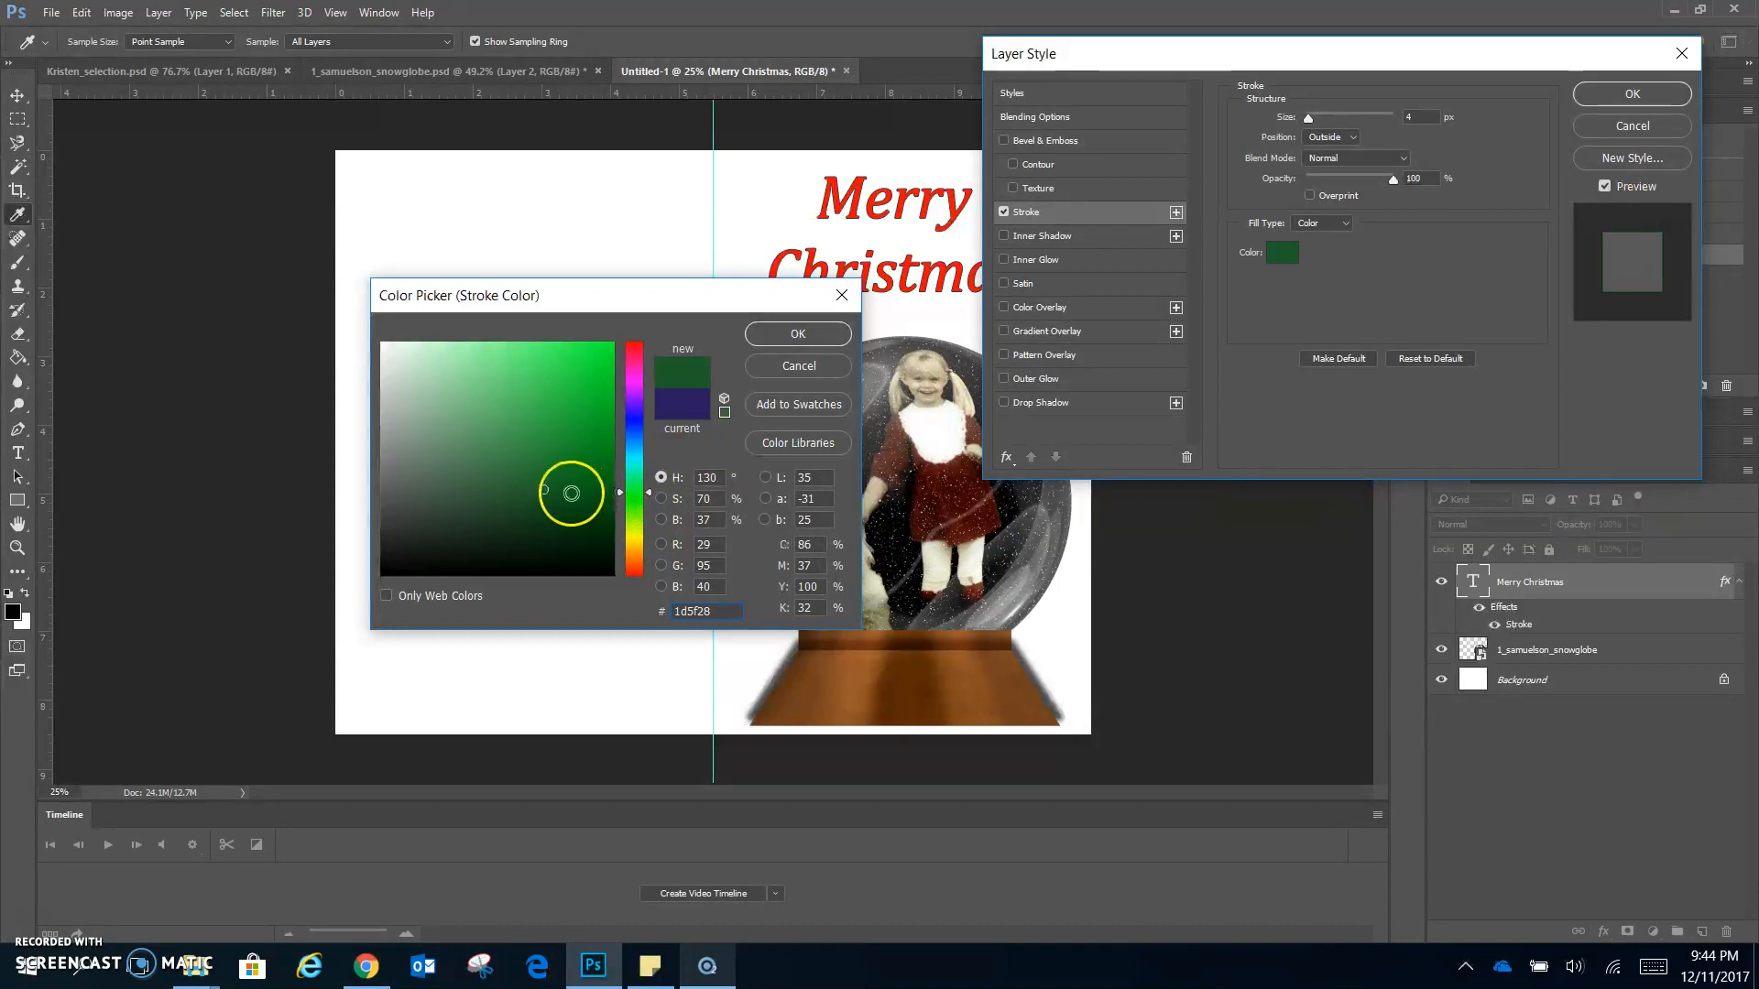
left_click_drag(546, 486, 593, 463)
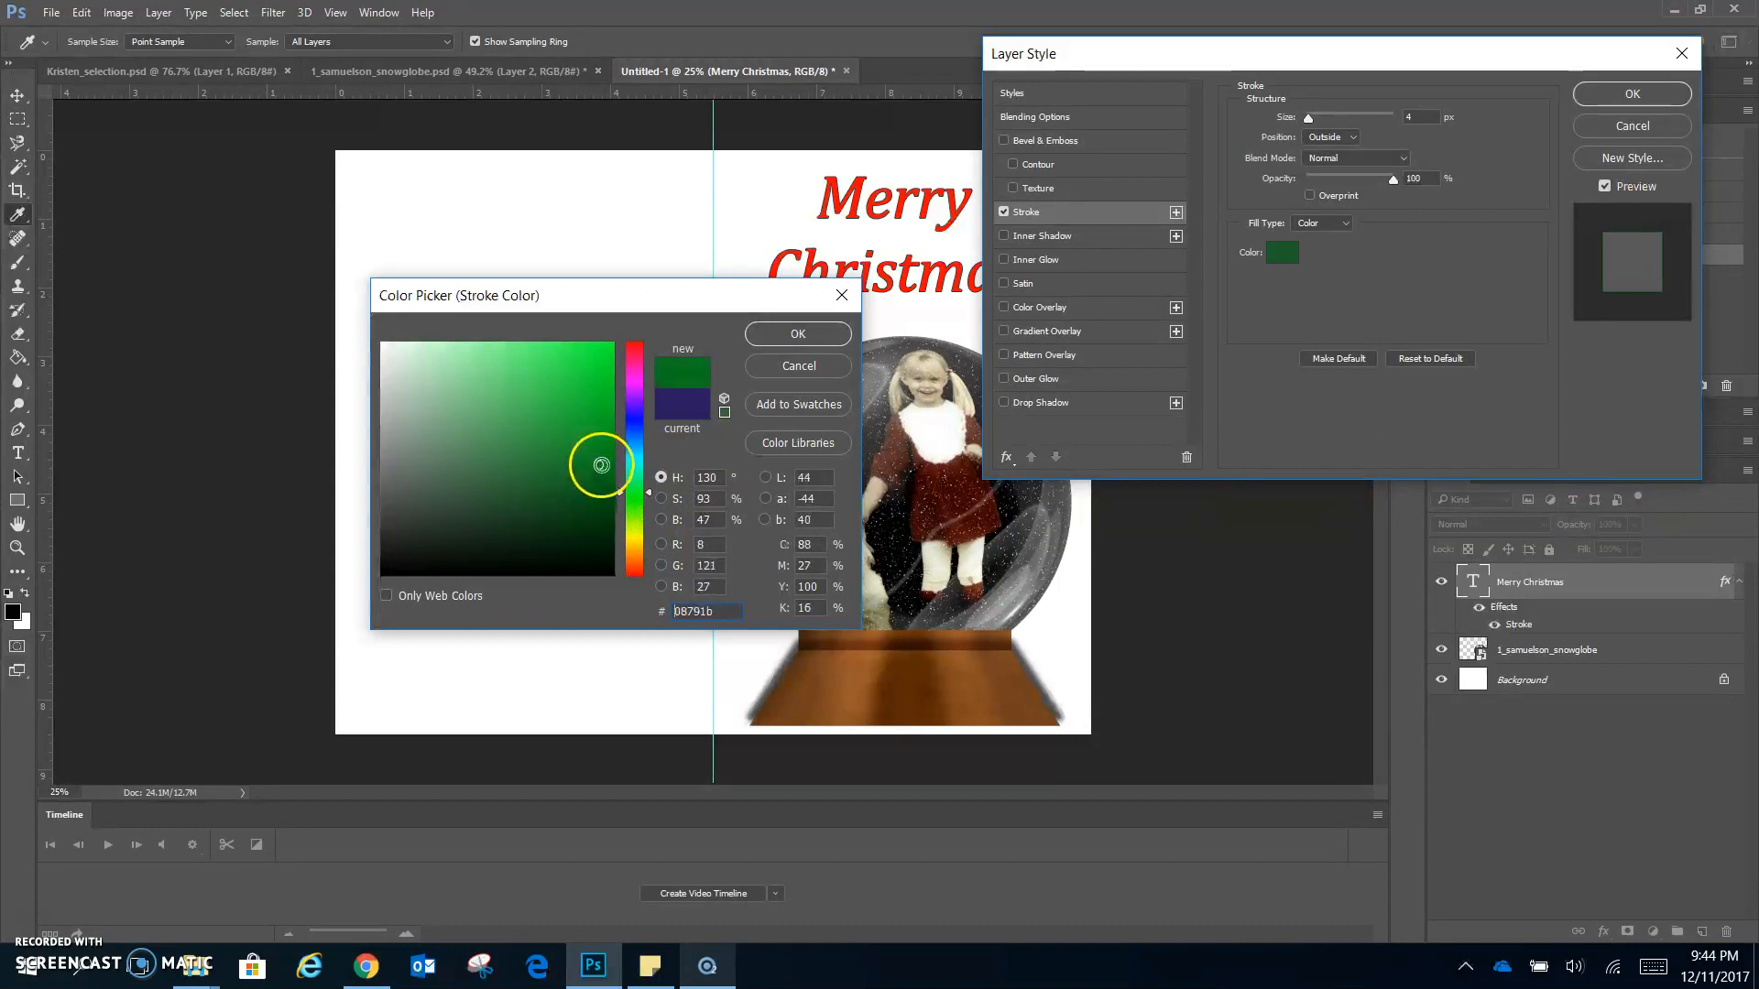
left_click(797, 335)
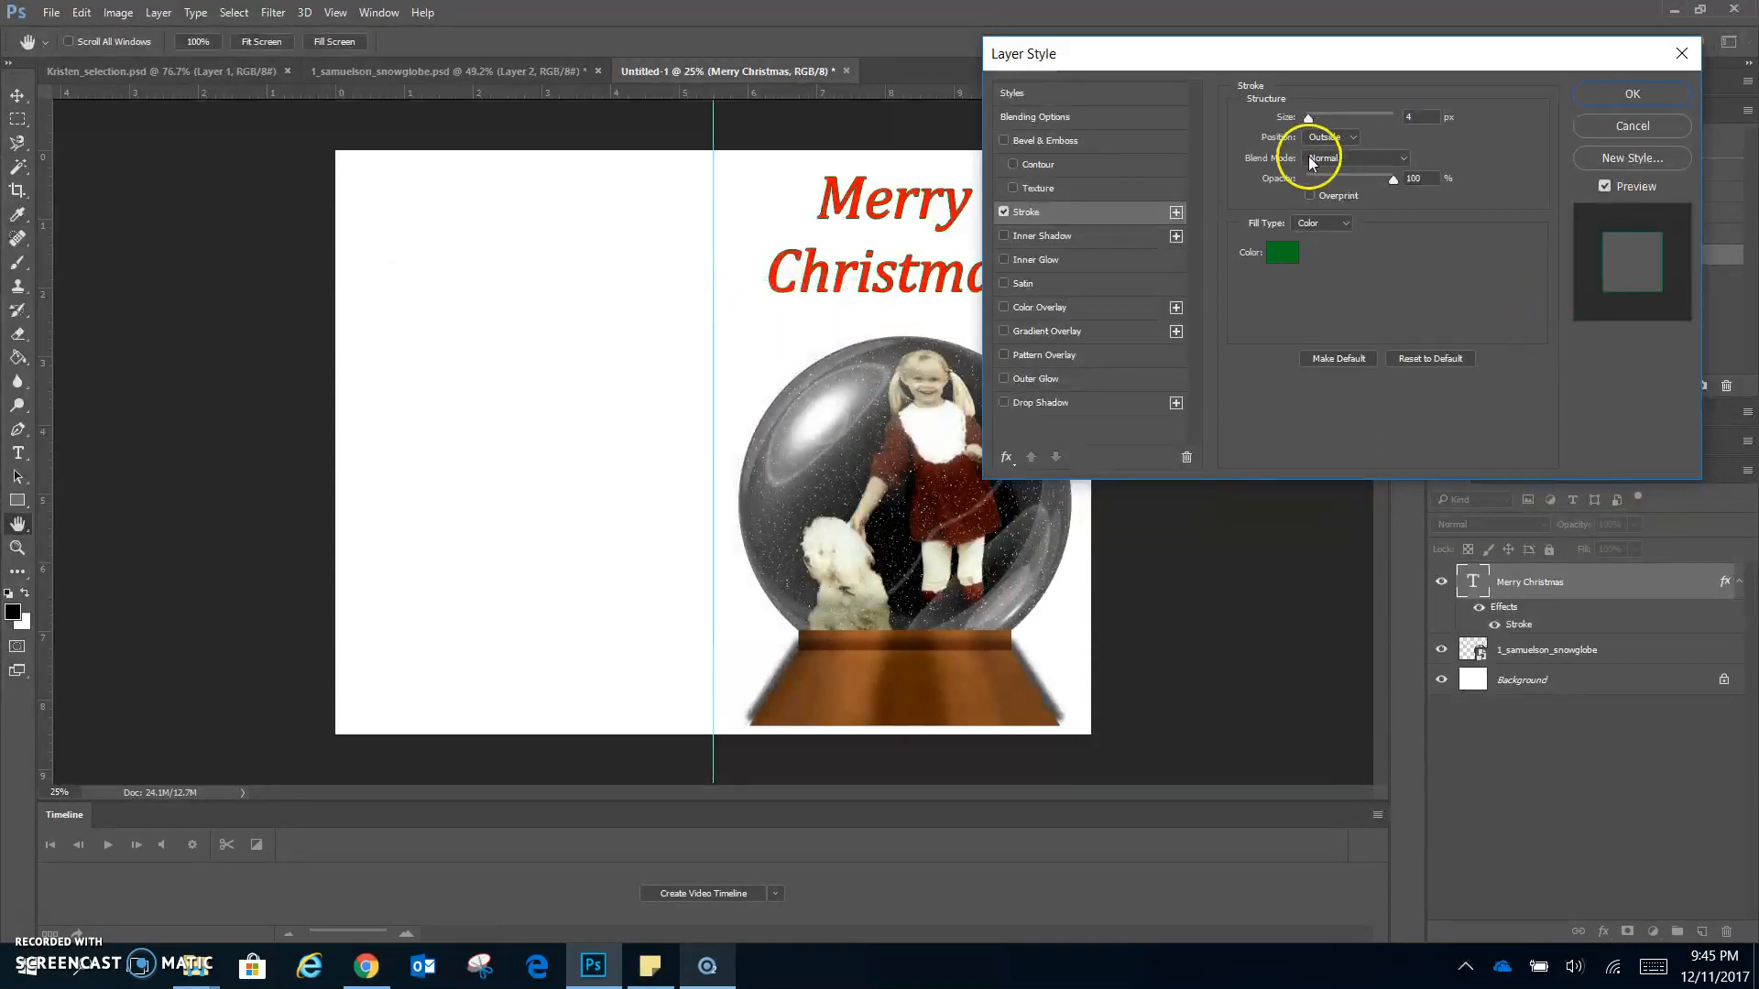
left_click(1611, 99)
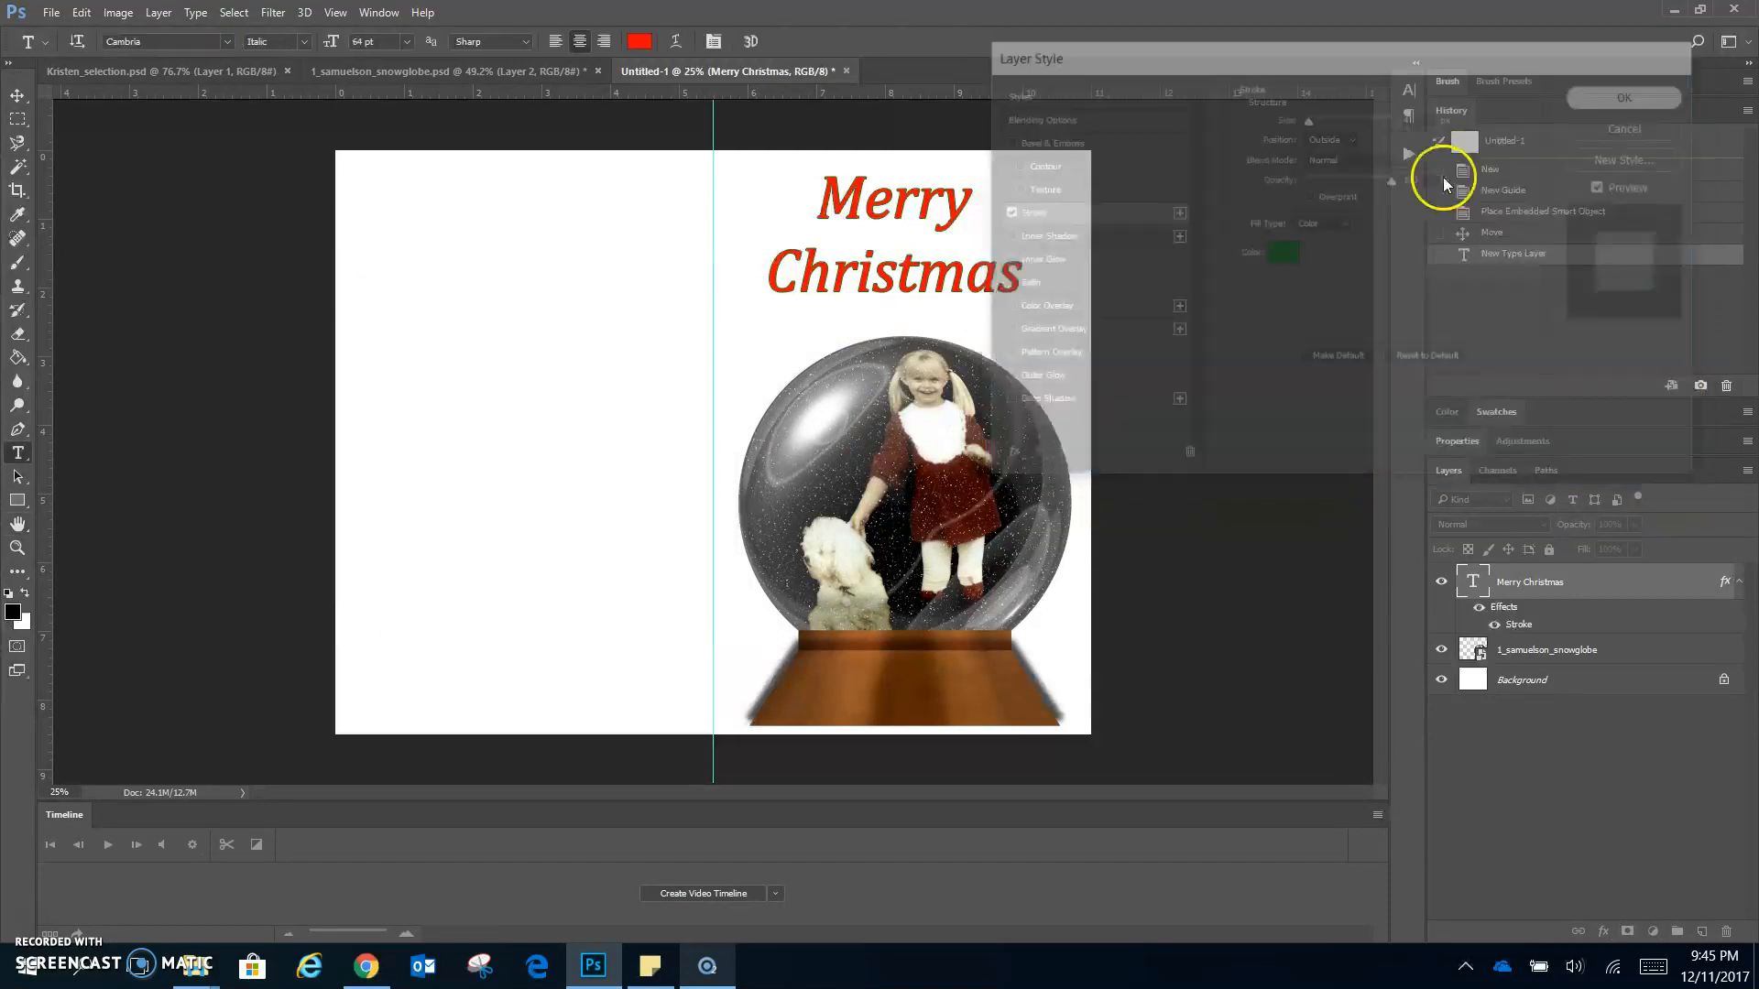
left_click(18, 94)
left_click_drag(904, 274, 910, 267)
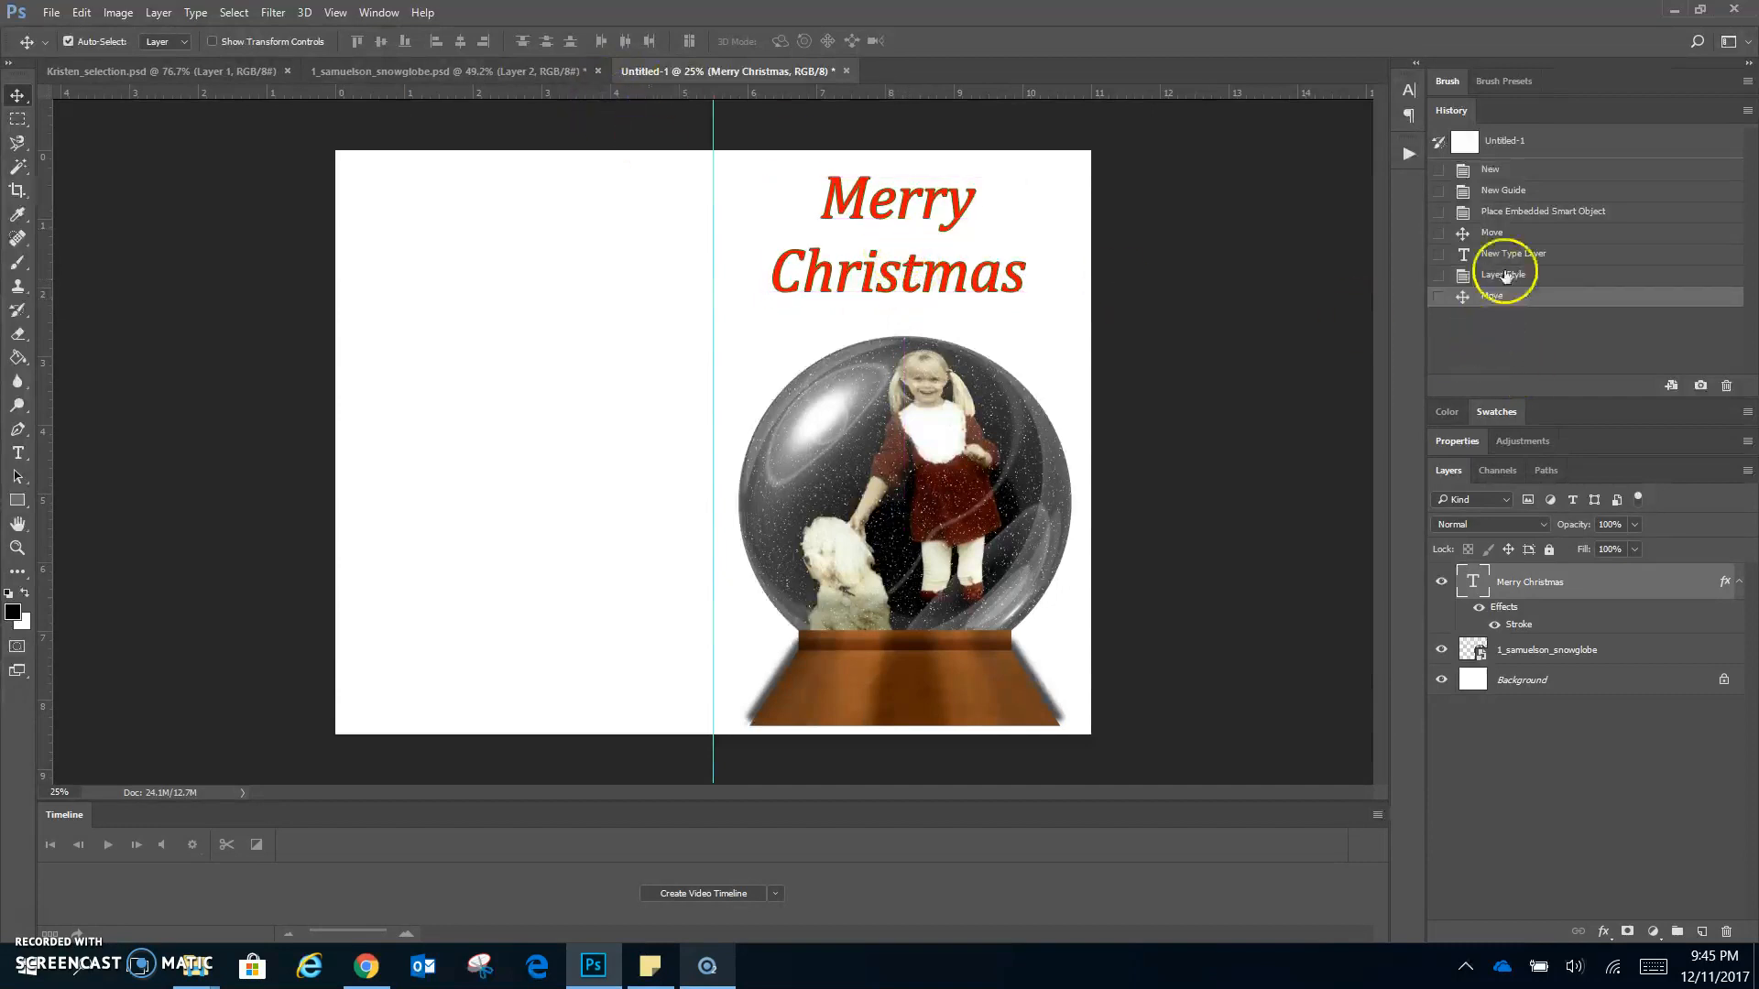
- Warp the Merry Christmas text with a horizontal Arc of about +41% bend and shift it down to follow the globe's curve
double_click(1472, 581)
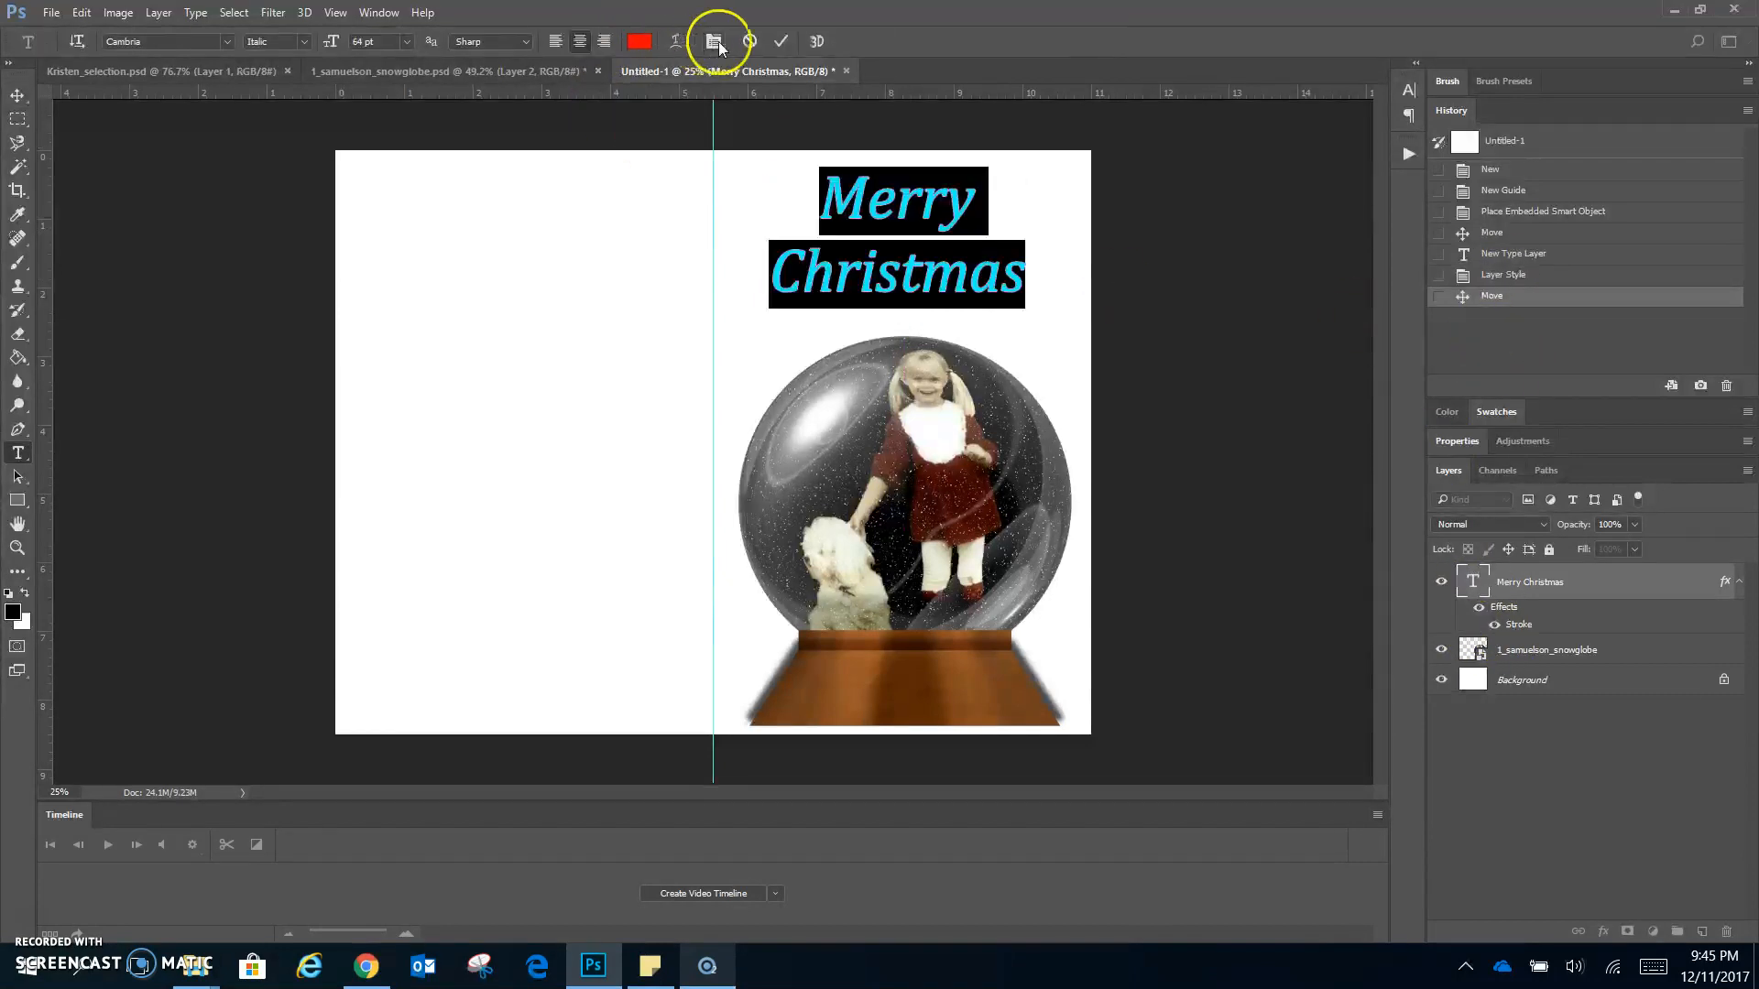
left_click(675, 41)
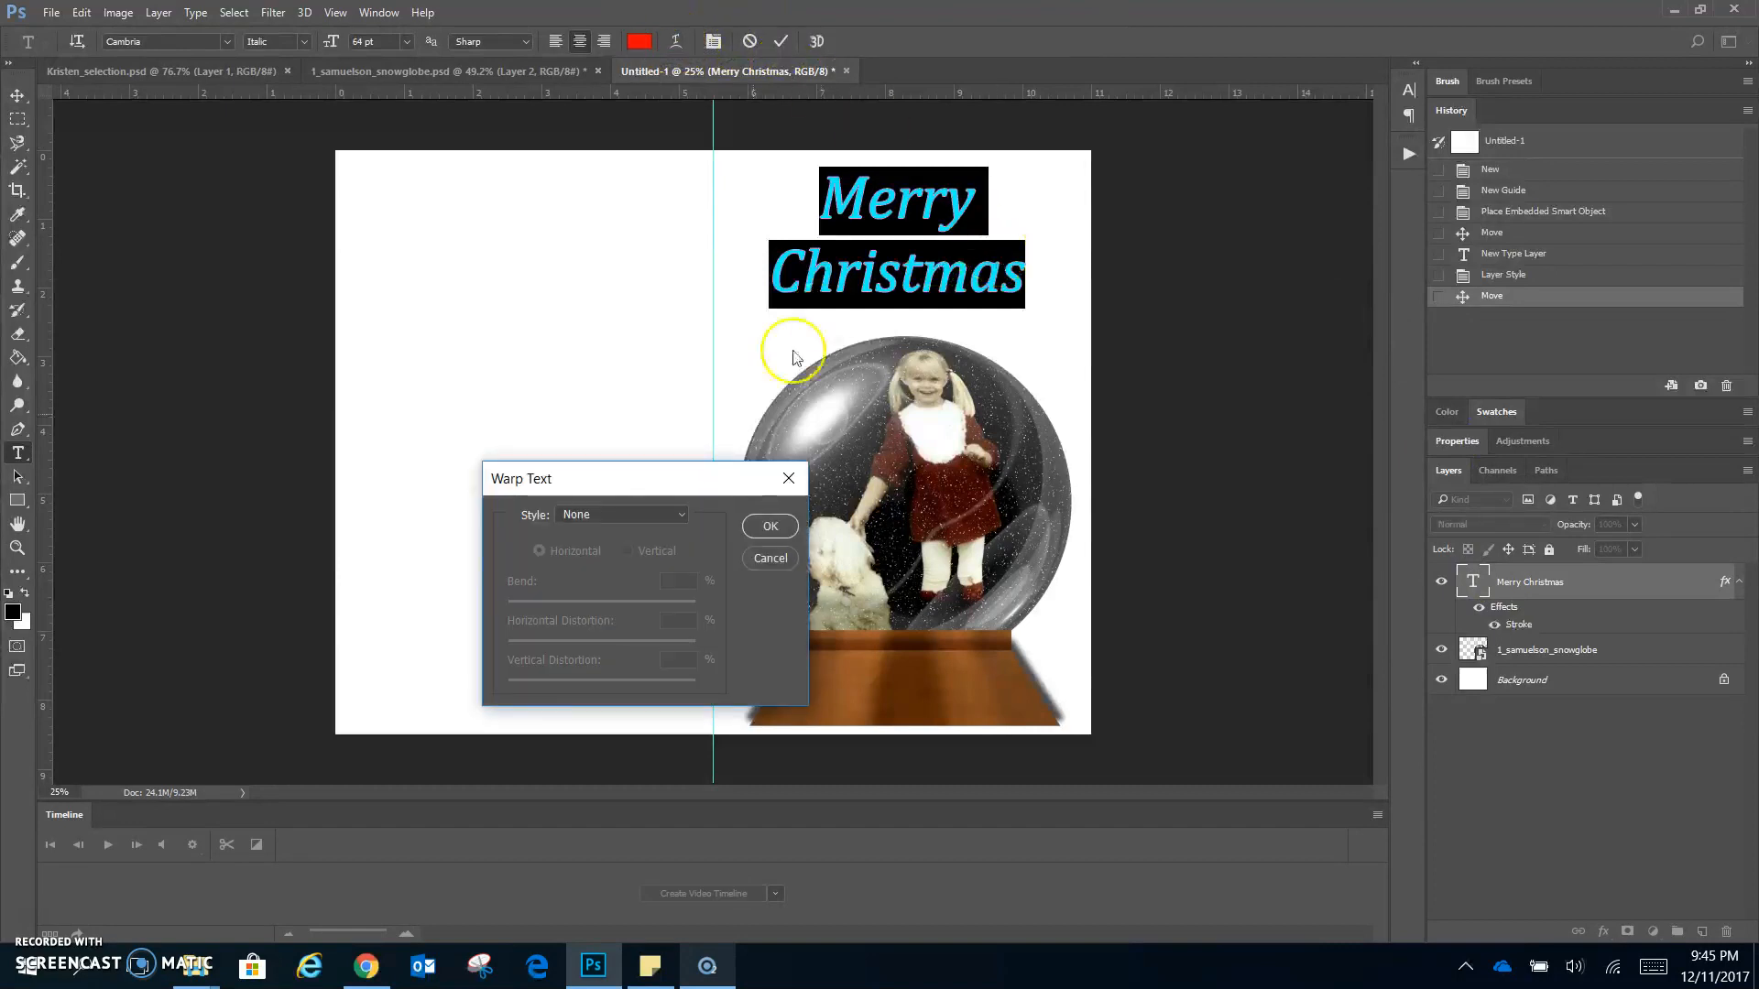
left_click(620, 513)
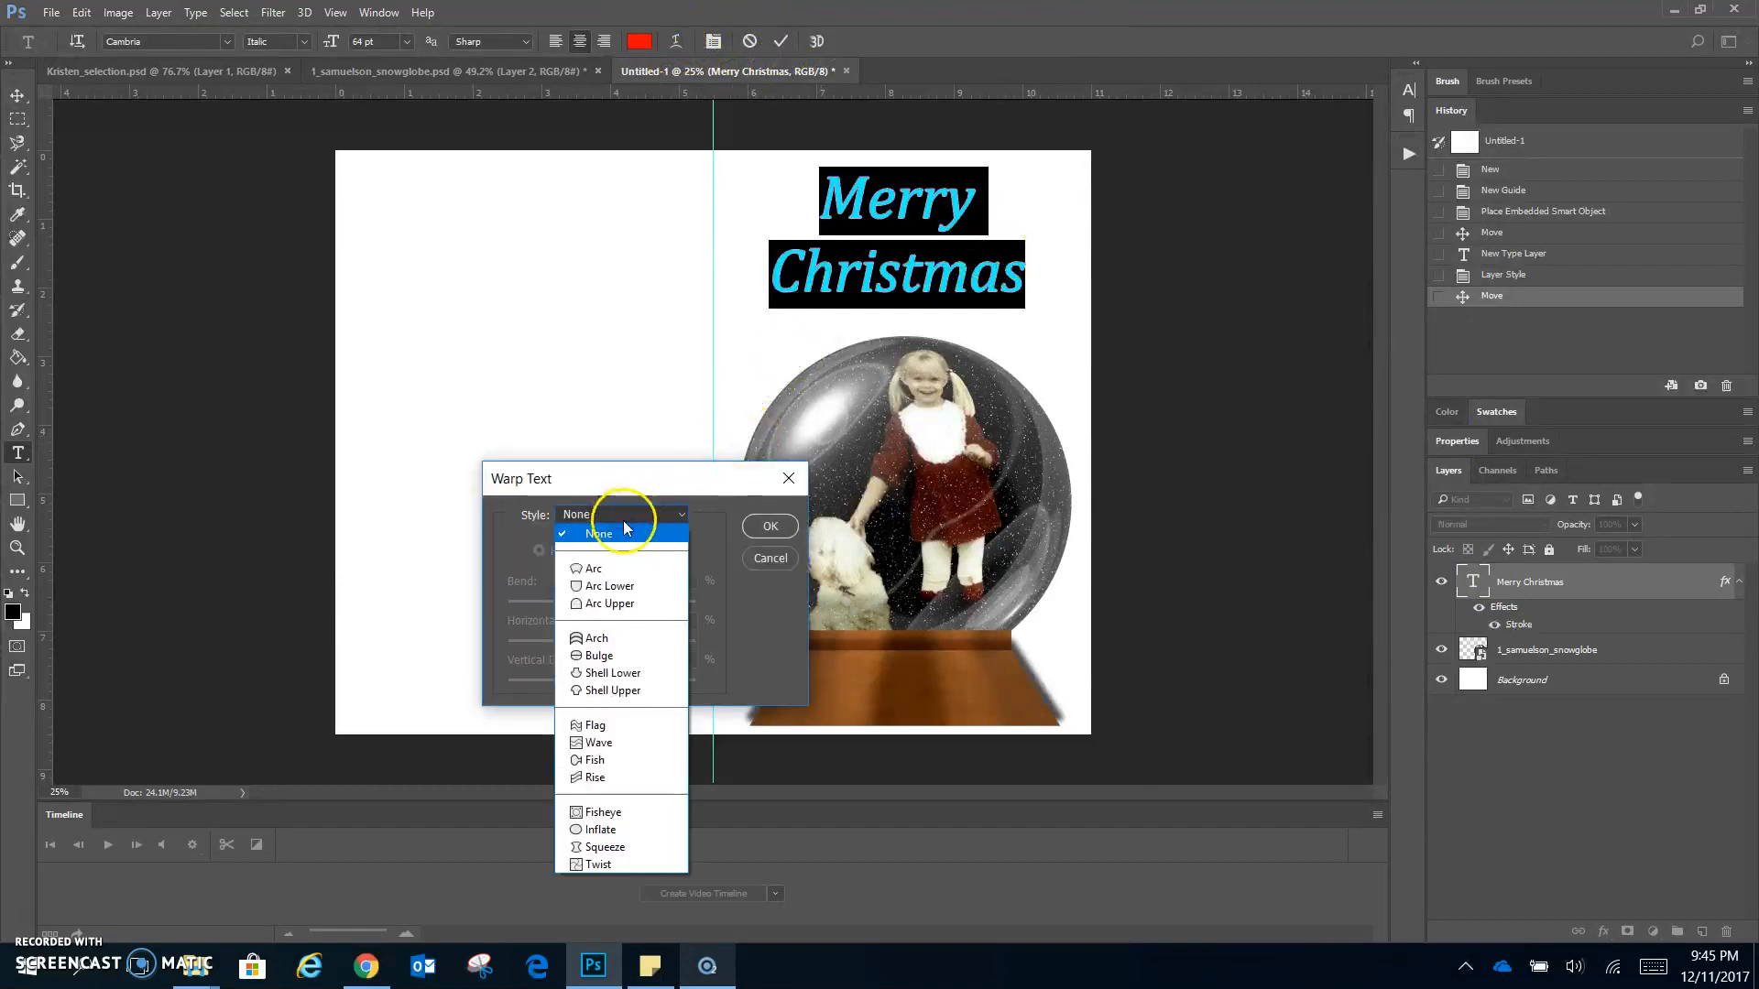
left_click(616, 571)
left_click_drag(900, 256, 923, 284)
left_click_drag(646, 603, 640, 603)
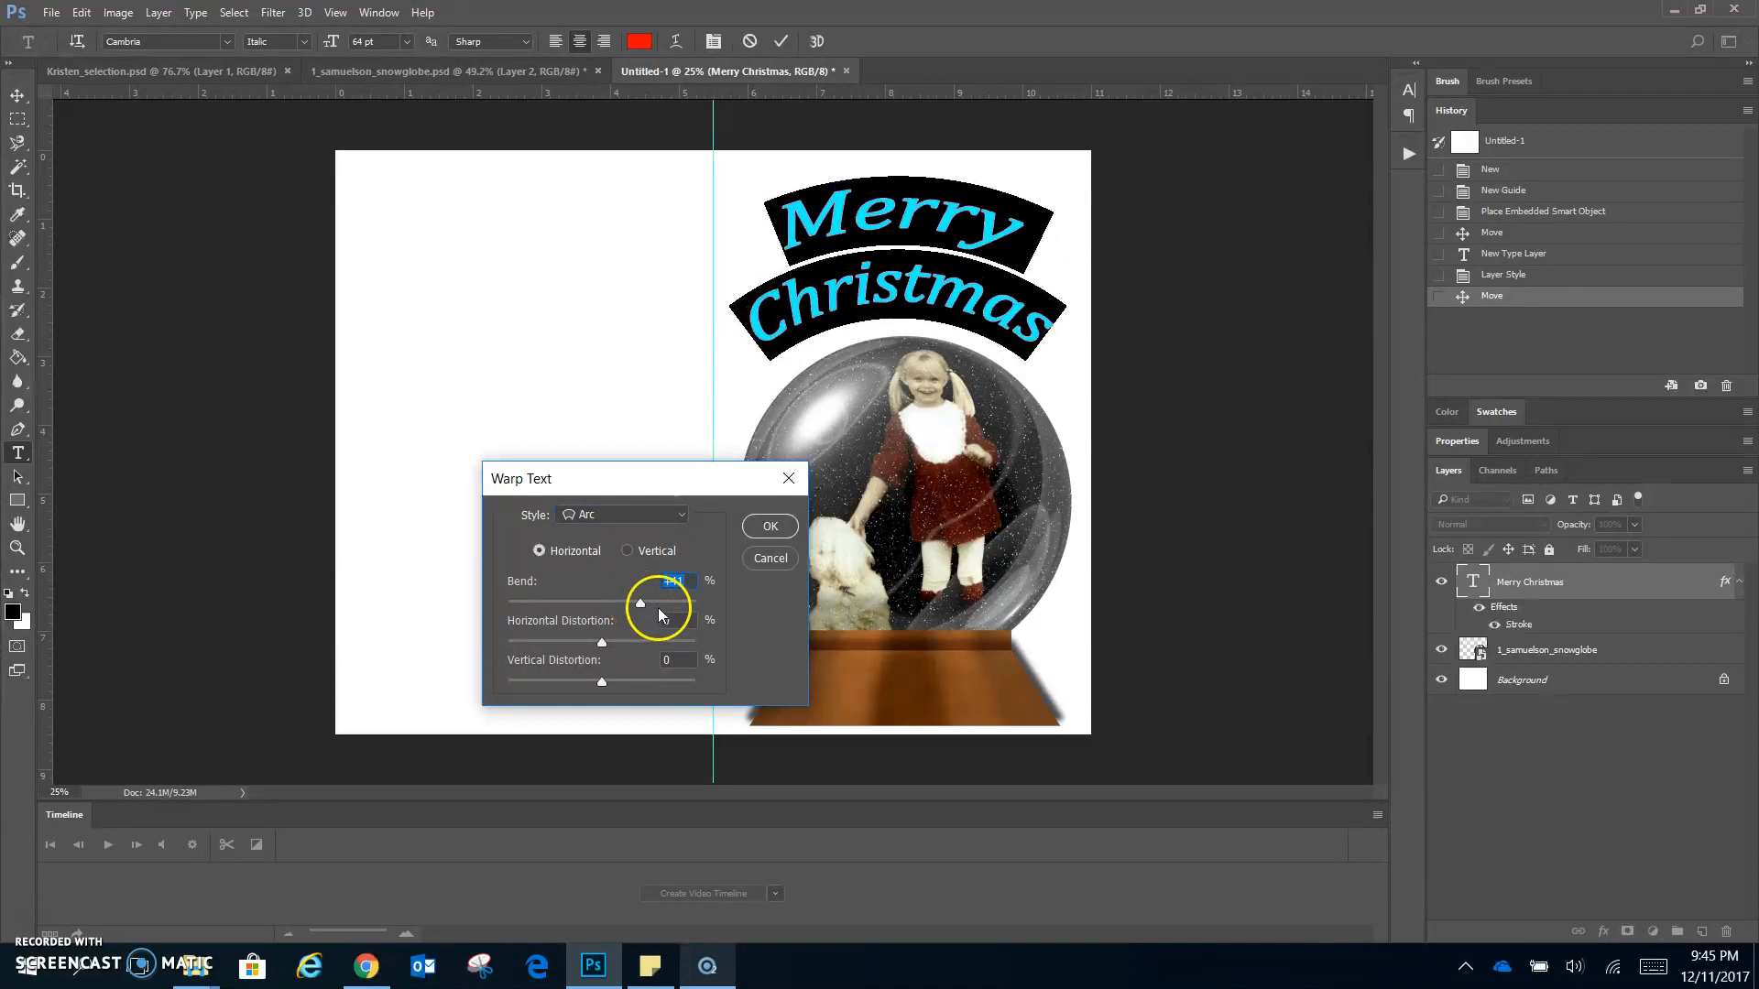
left_click(770, 526)
left_click(957, 310)
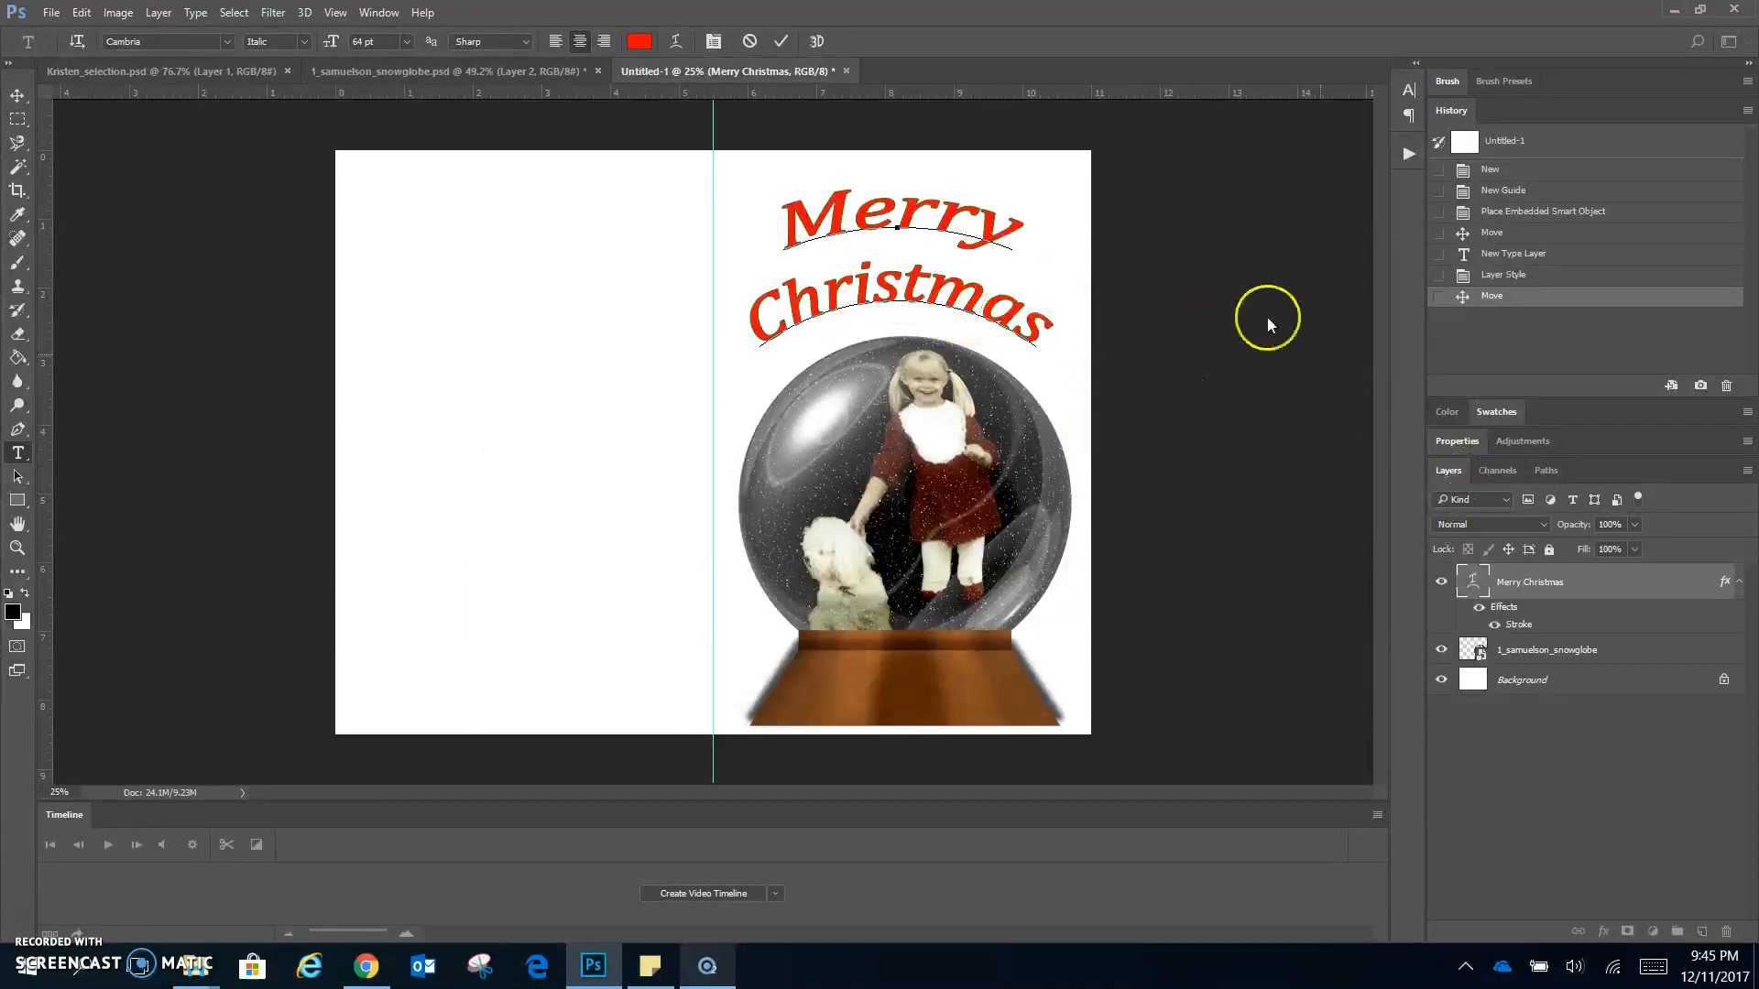
left_click(781, 41)
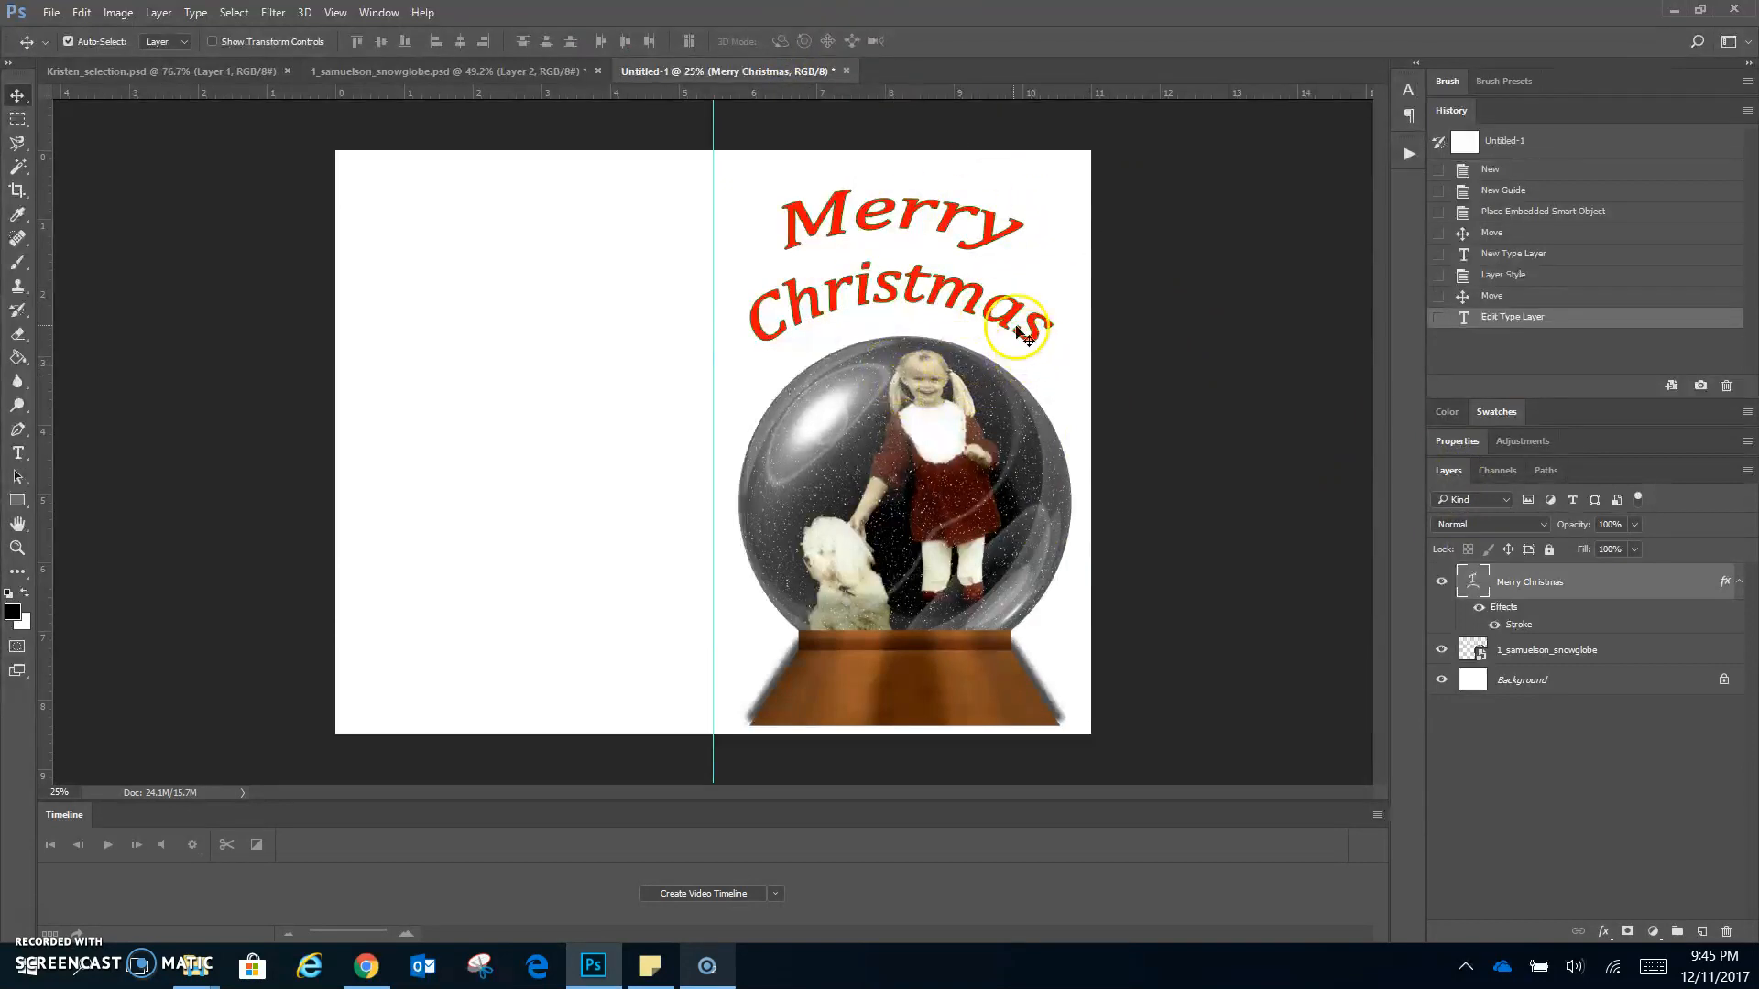
- Add the text "created by: Your Name Here" at 12 pt and place it in the lower-left corner of the page's left half
left_click(18, 453)
left_click(434, 683)
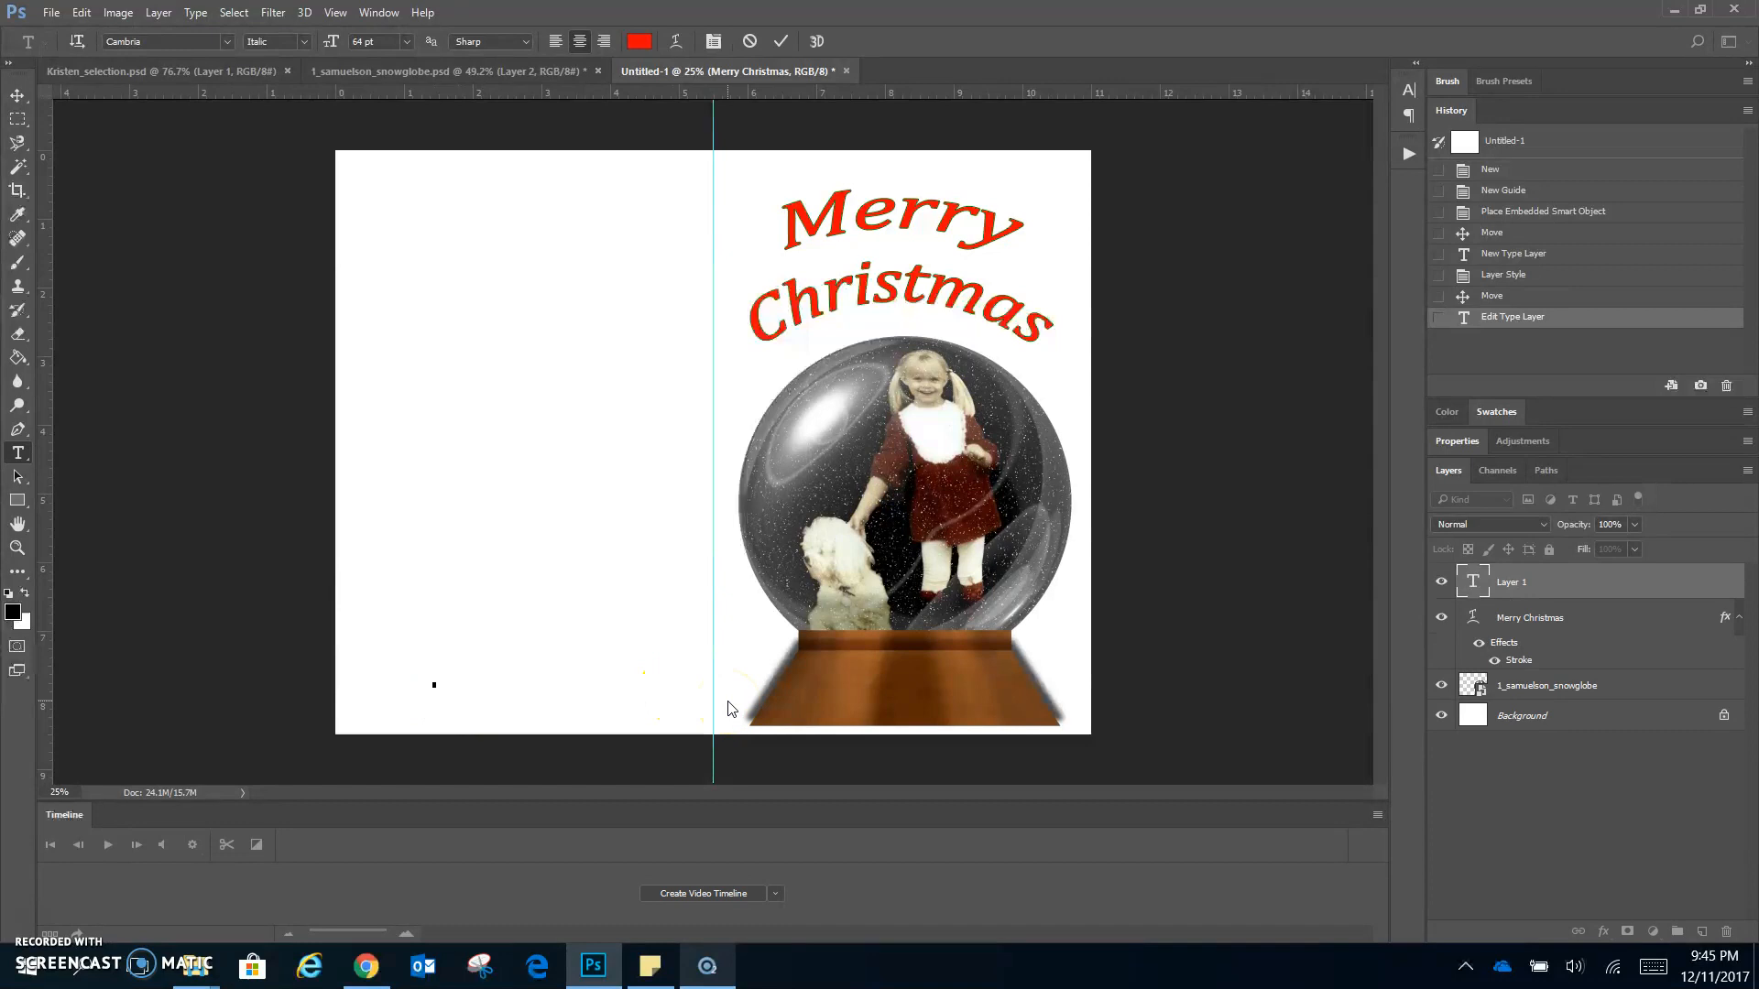
type("created by:")
key("ctrl+a")
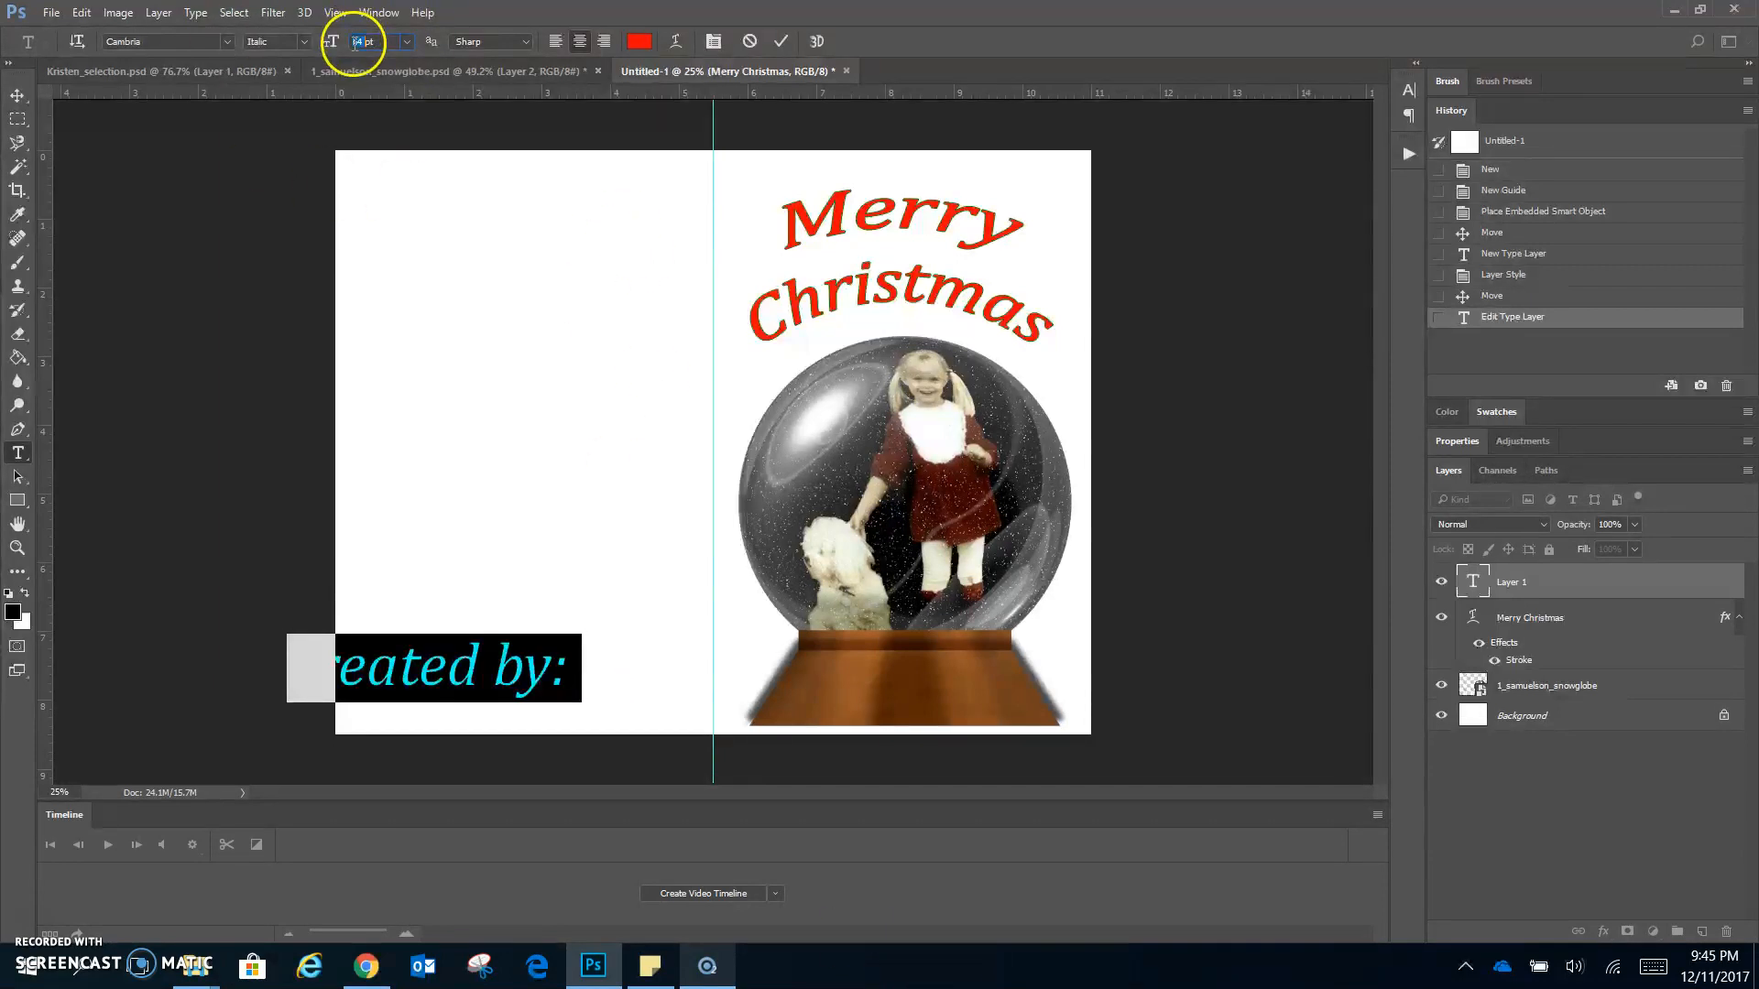
type("12")
key("Return")
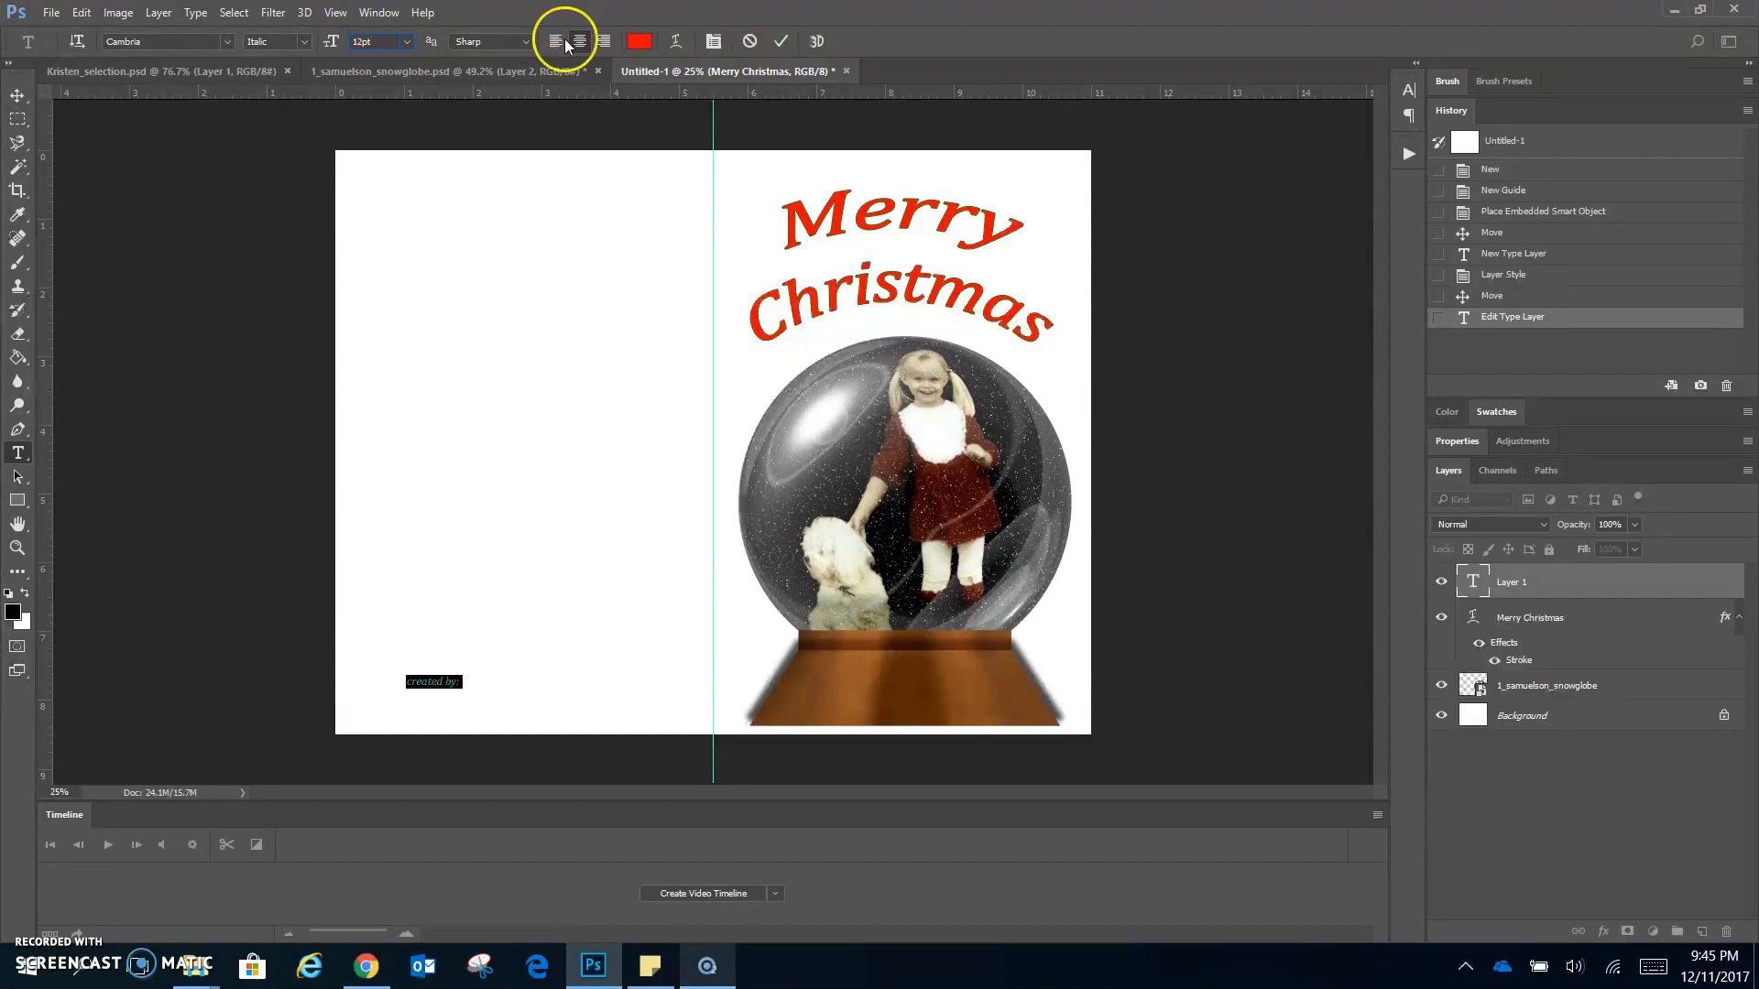
left_click(435, 694)
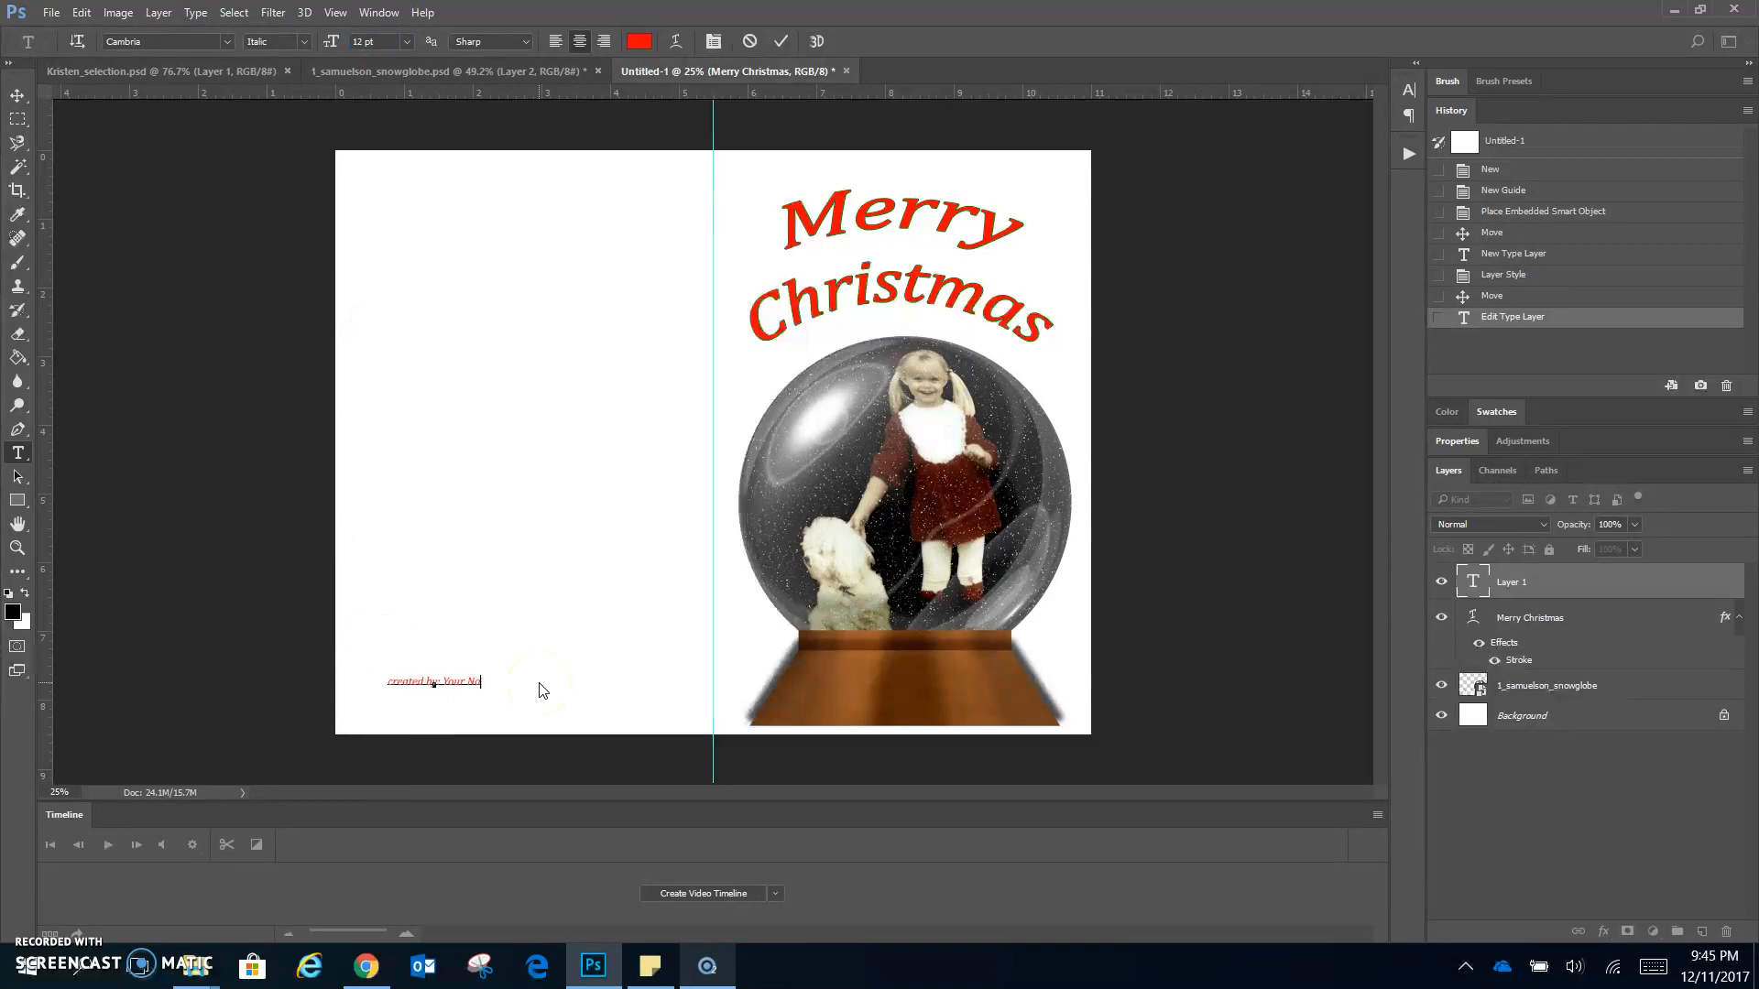
left_click(15, 101)
left_click_drag(434, 685, 428, 719)
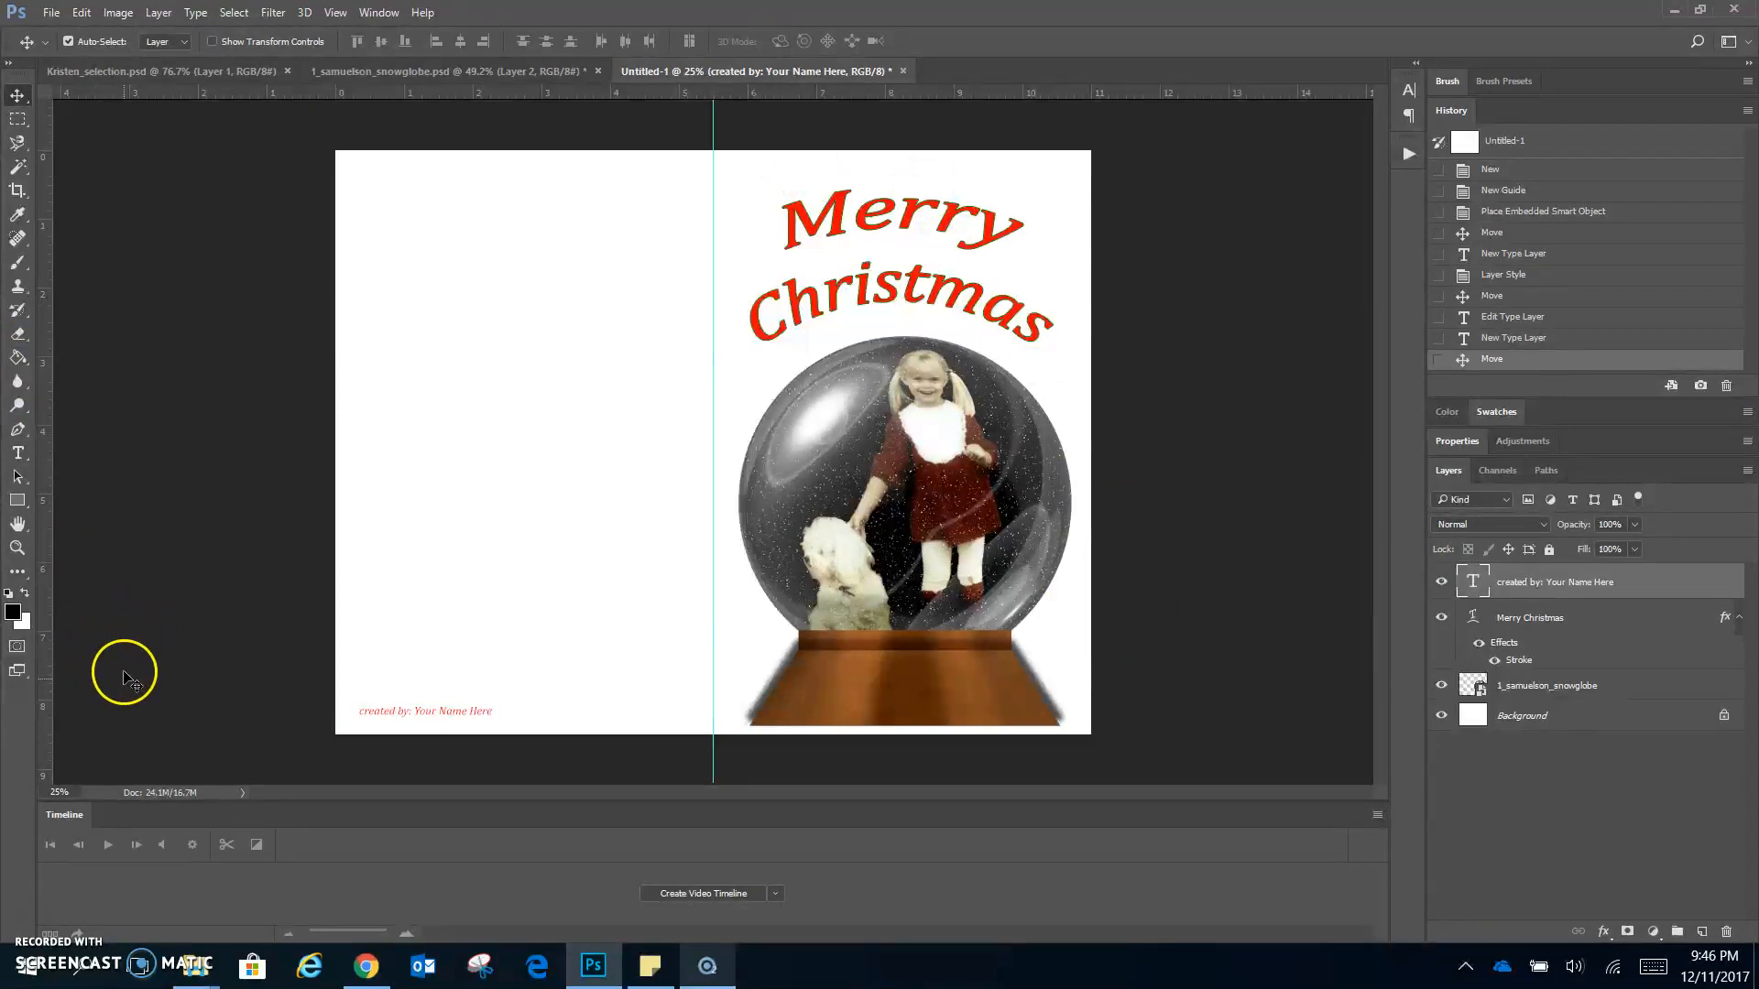
- Draw an unfilled rectangle with a 10 px red stroke, about 1132 x 3110 px, and move it over the page's right half
left_click(17, 500)
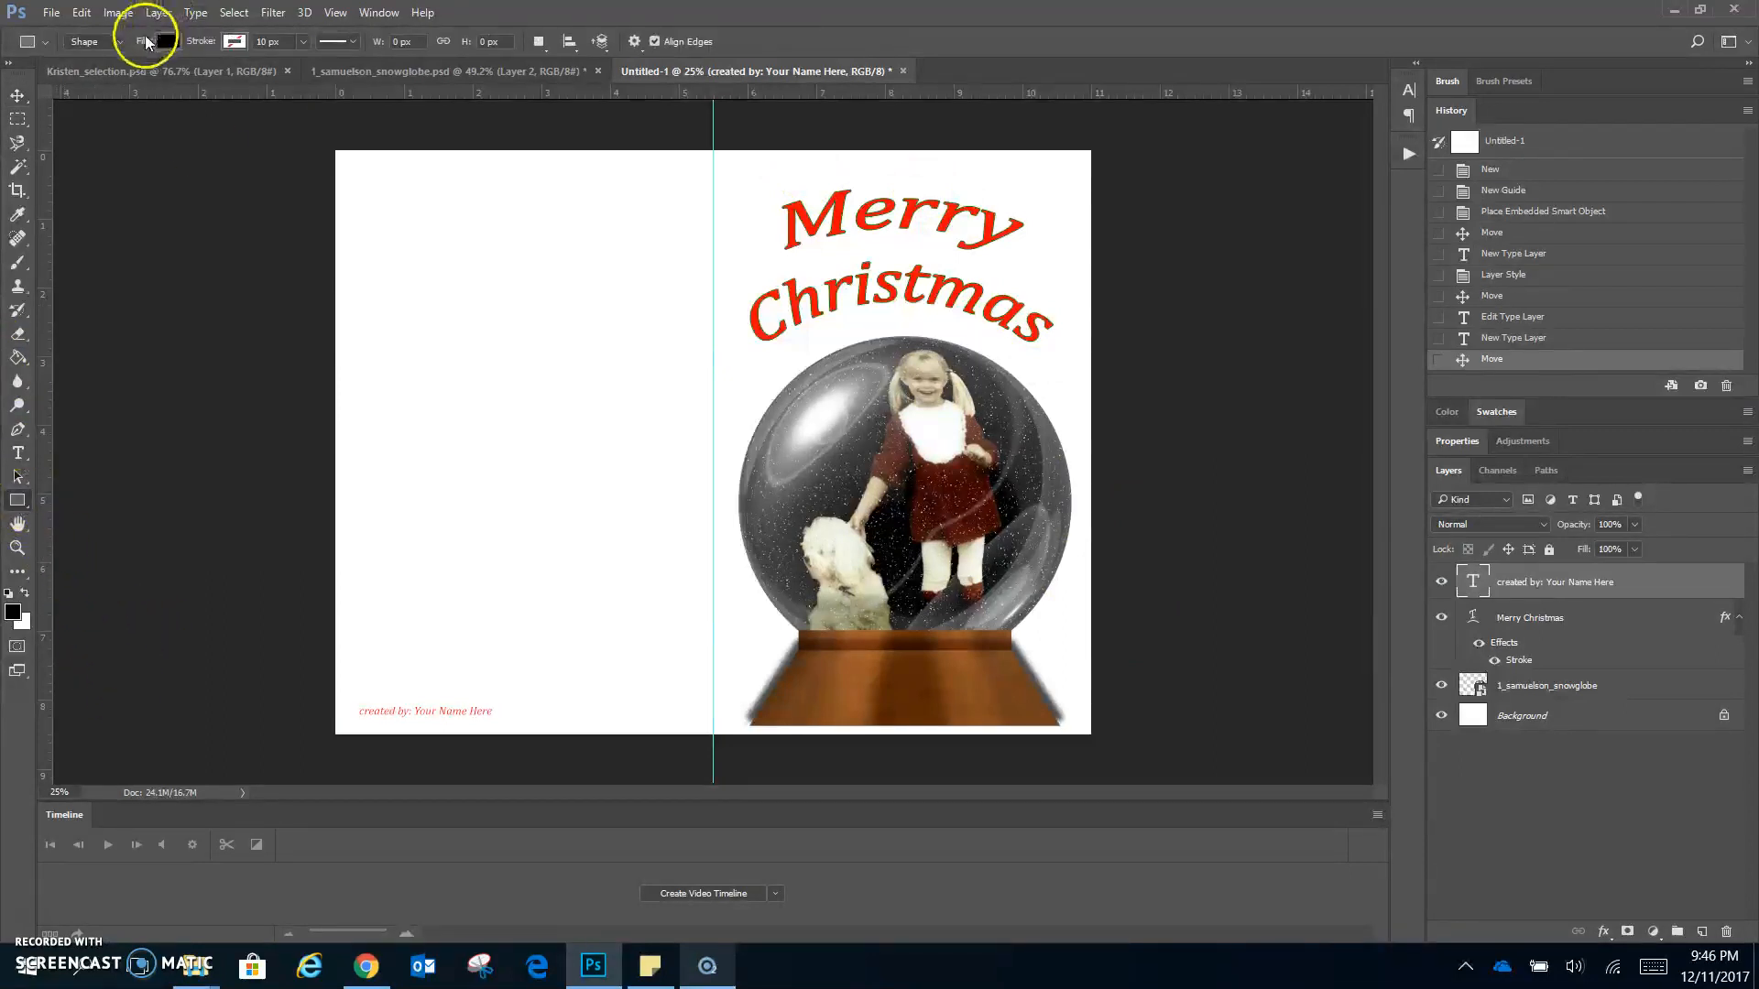
left_click(173, 41)
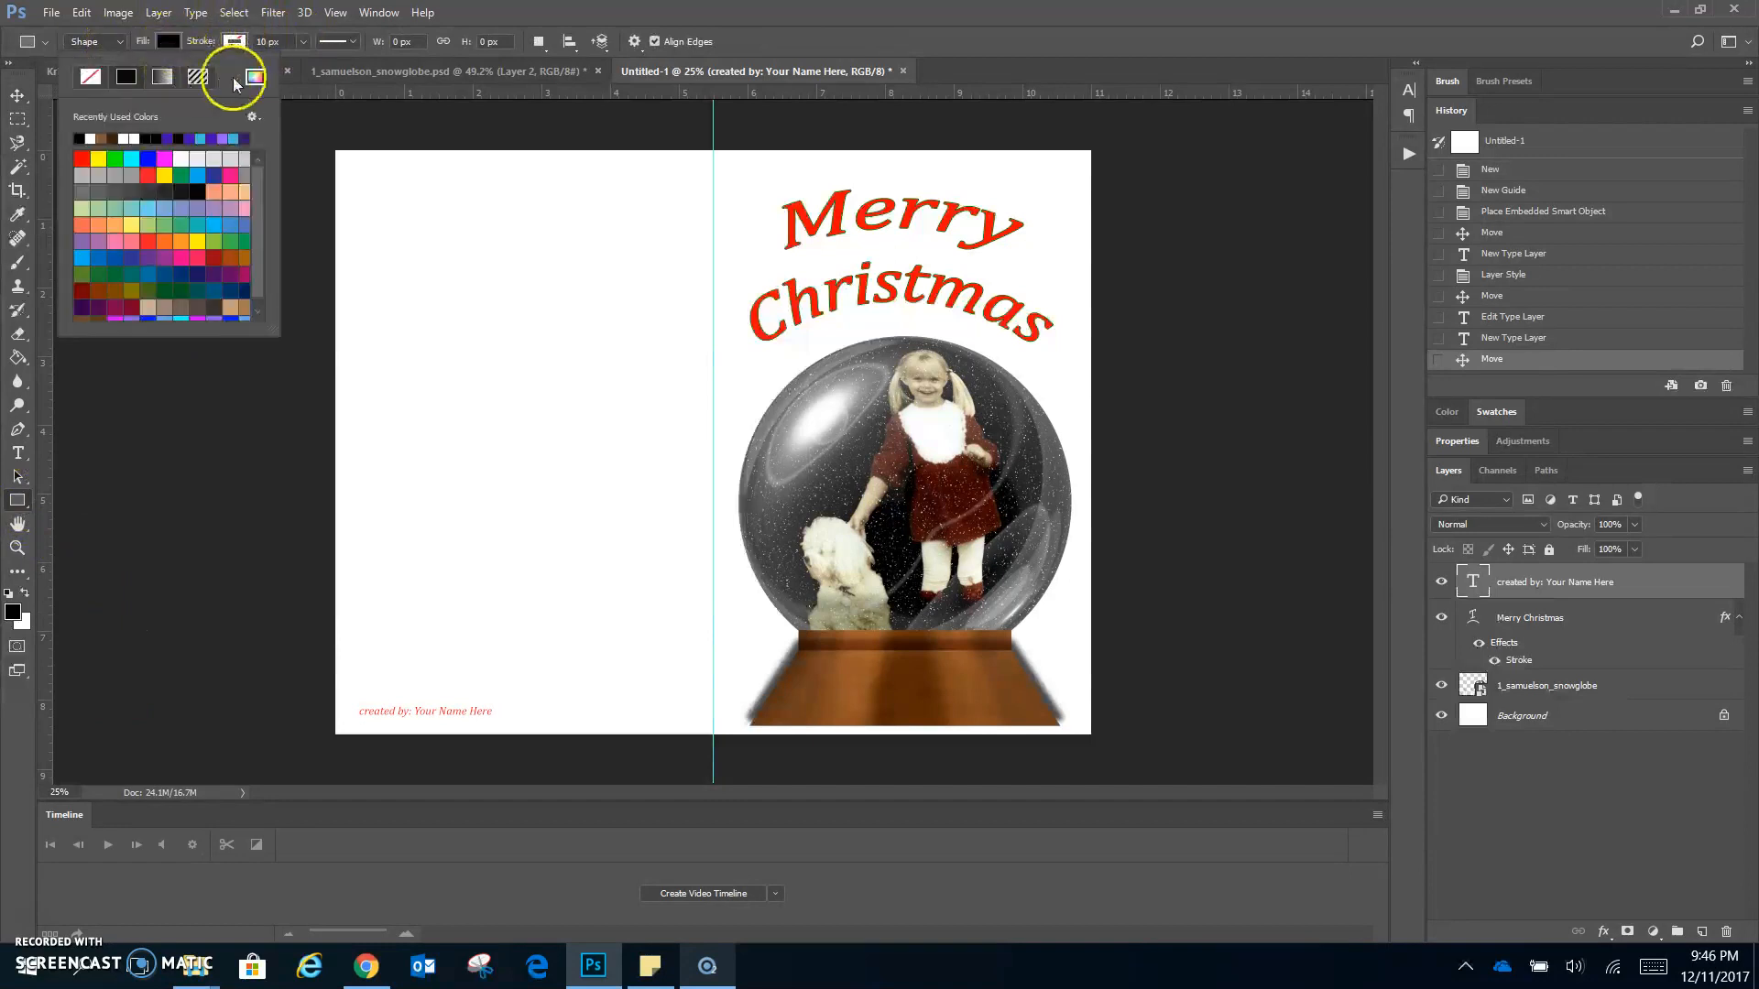
left_click(90, 76)
left_click(234, 41)
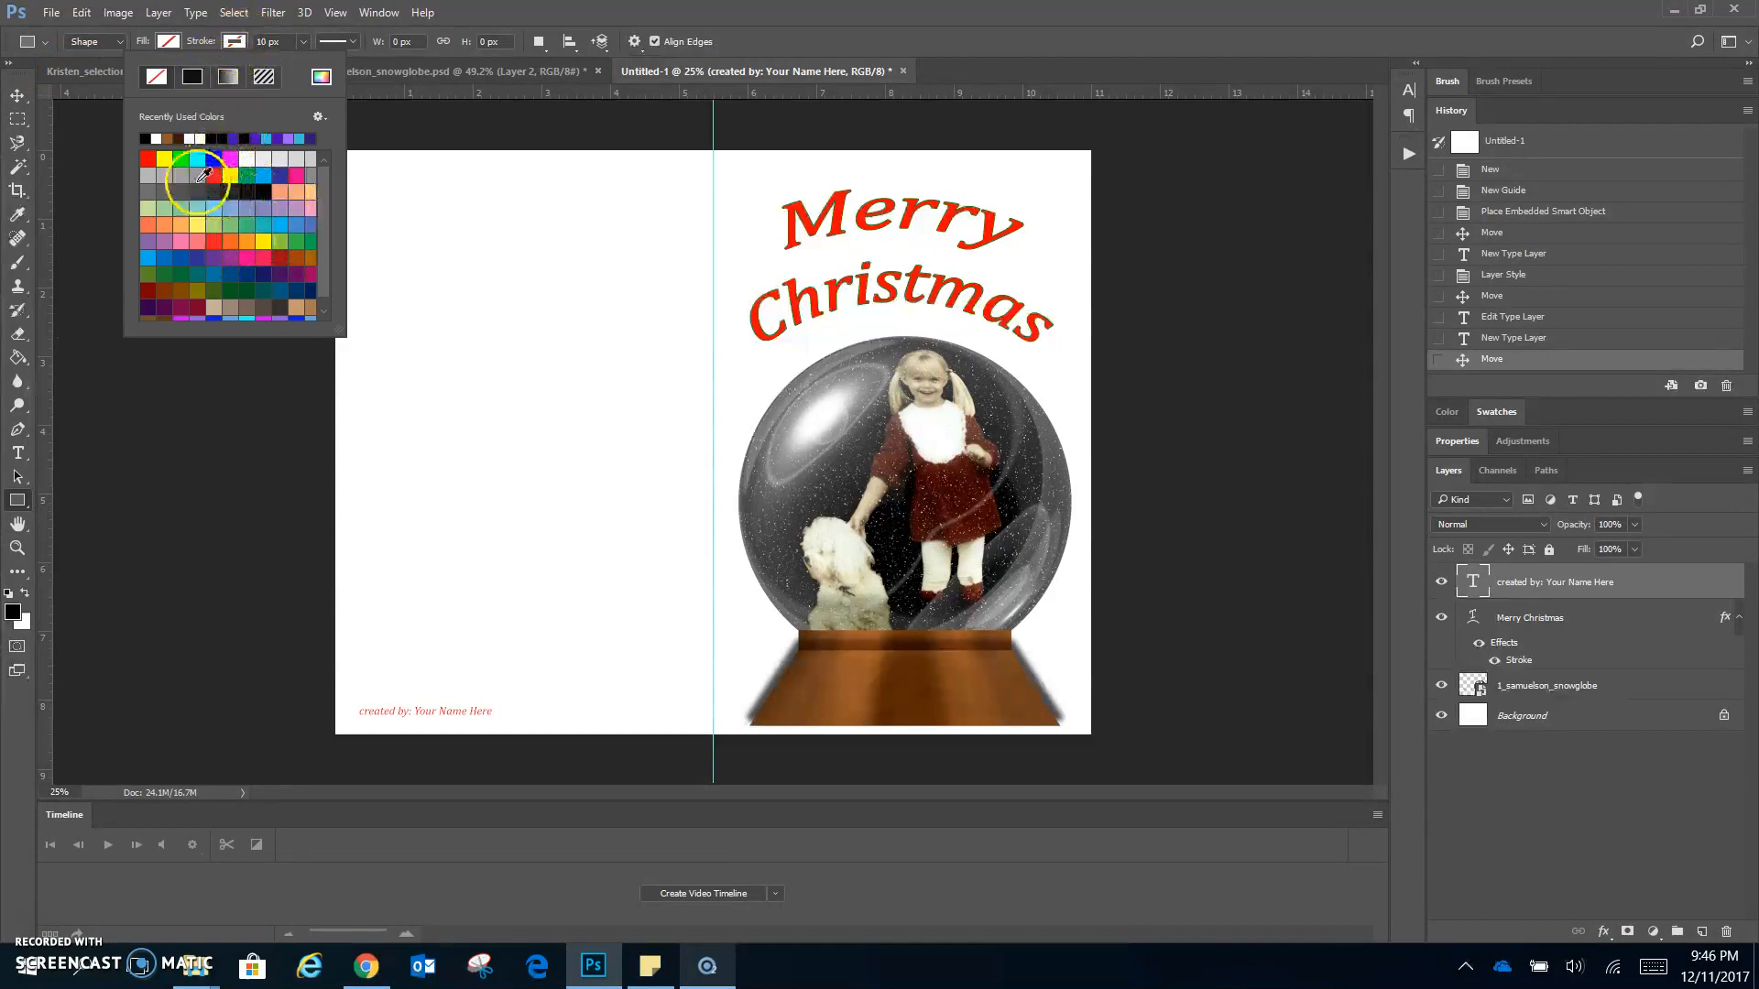
left_click(147, 157)
left_click(1125, 15)
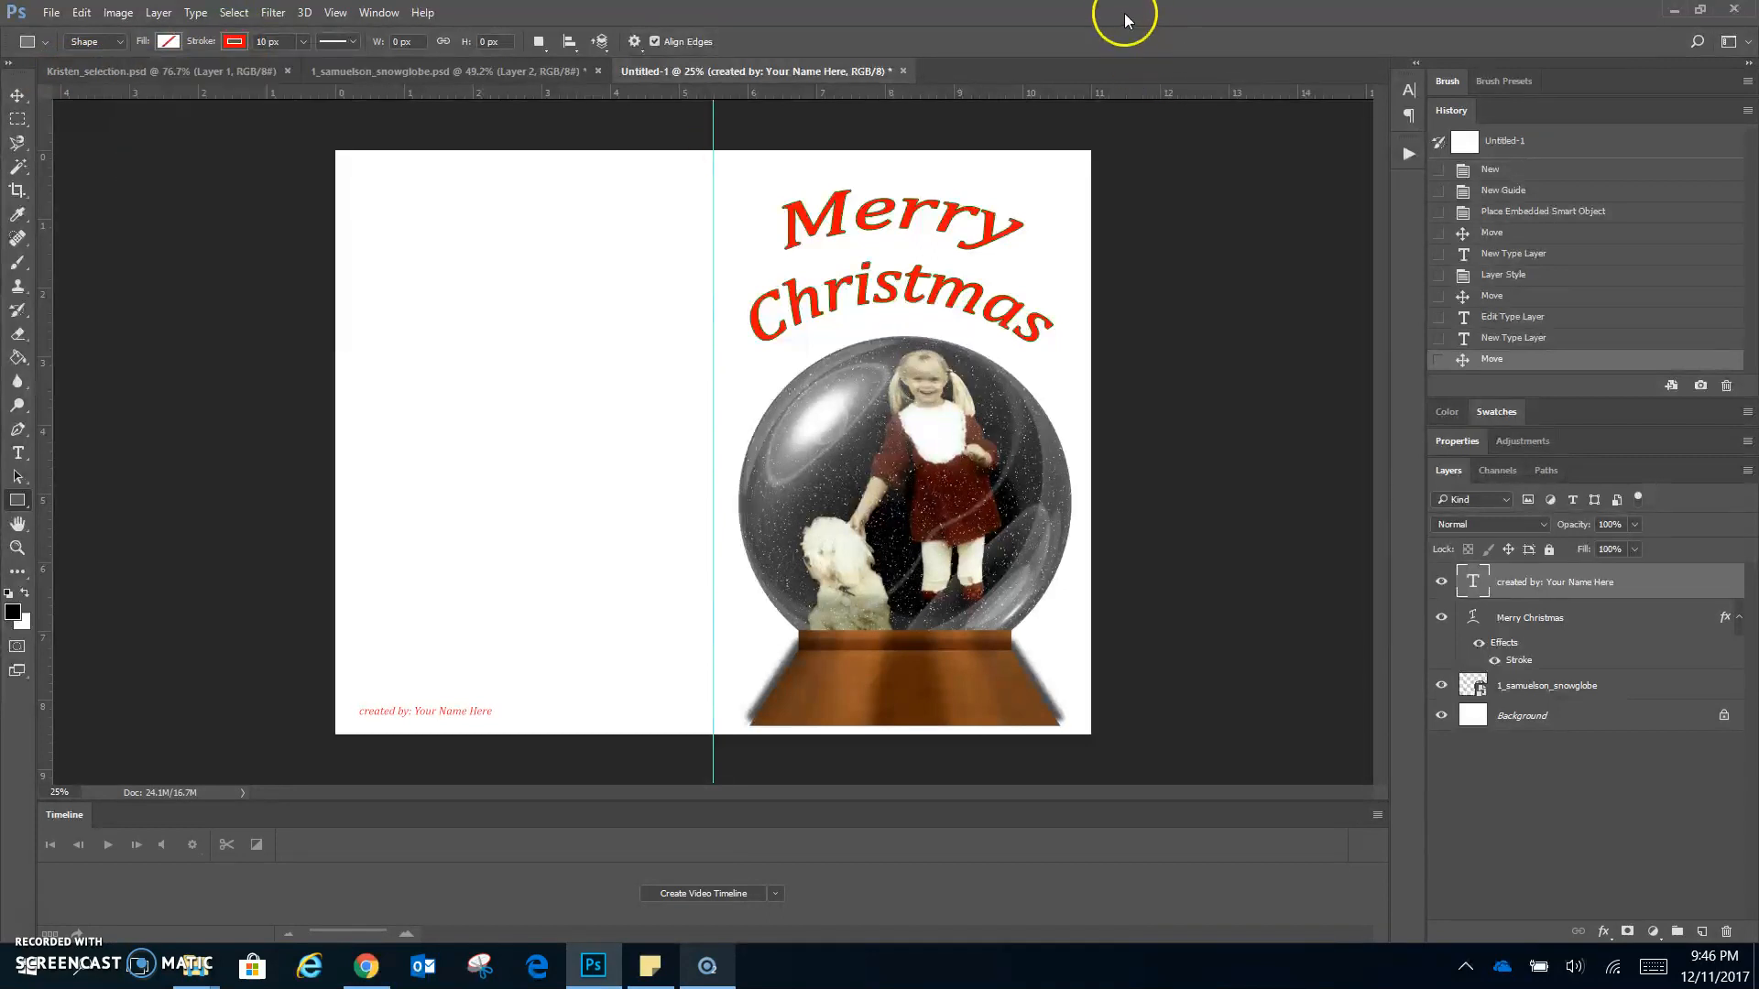
left_click_drag(713, 160, 842, 514)
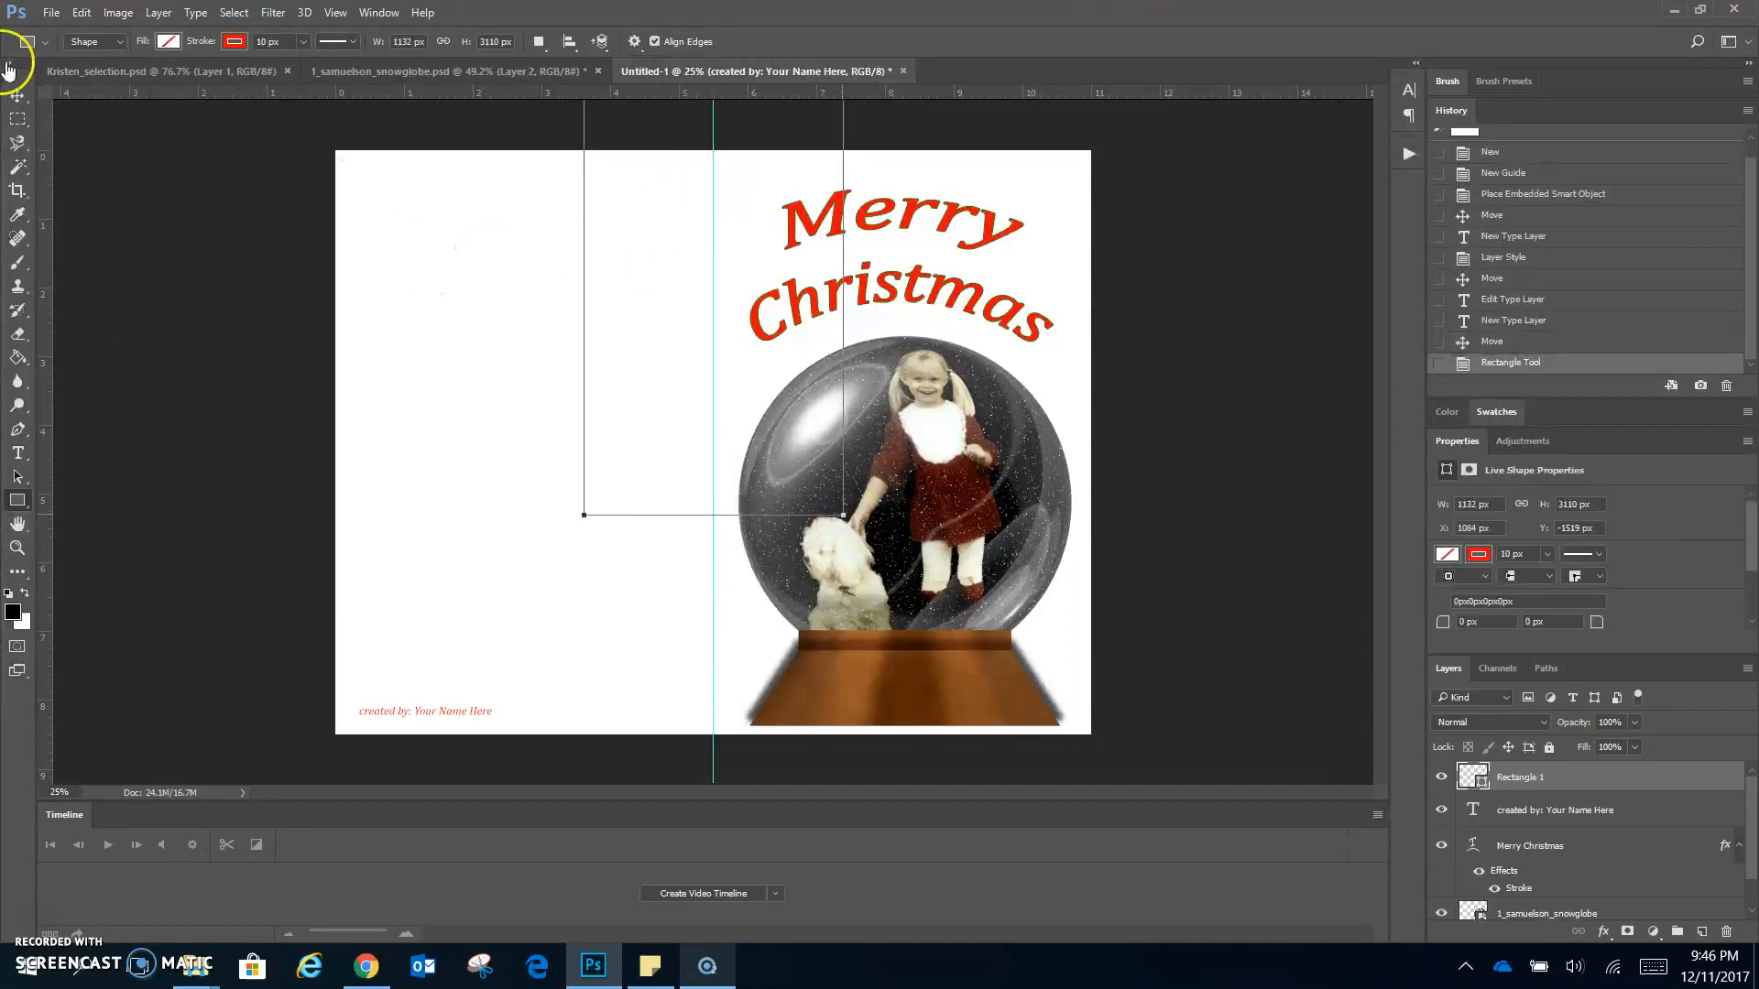
left_click(17, 94)
left_click_drag(586, 291, 777, 648)
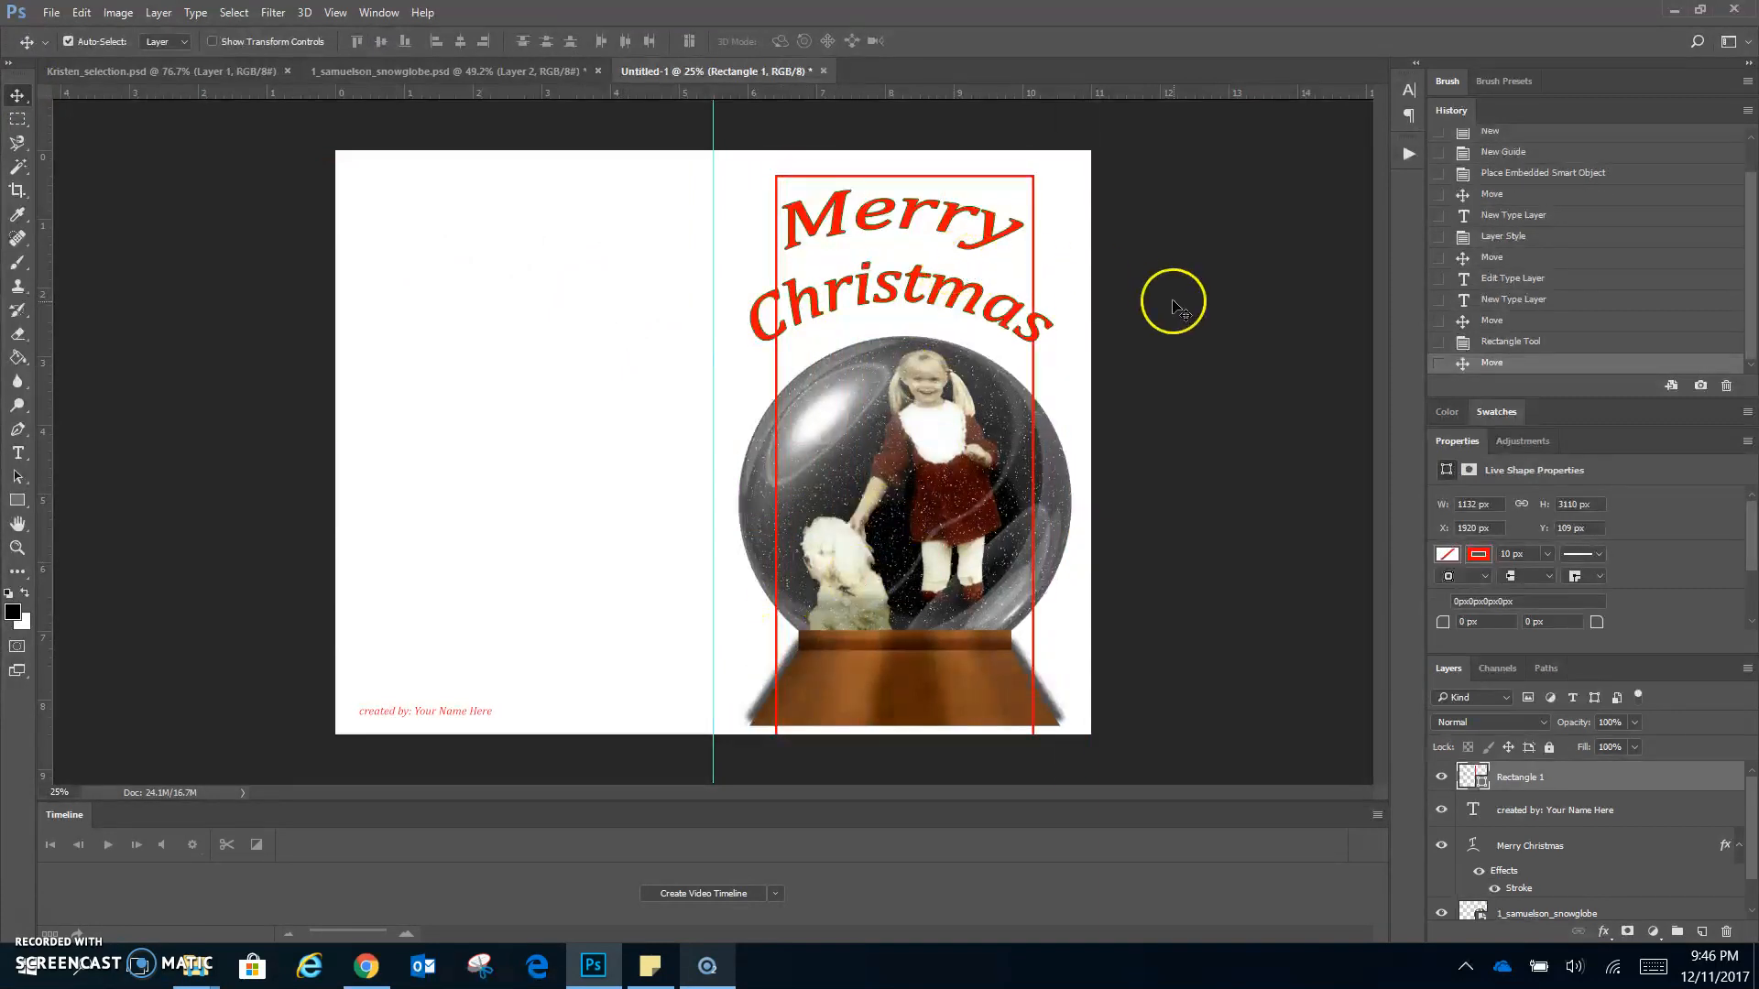
- Delete the red rectangle border layer from the card
key("Delete")
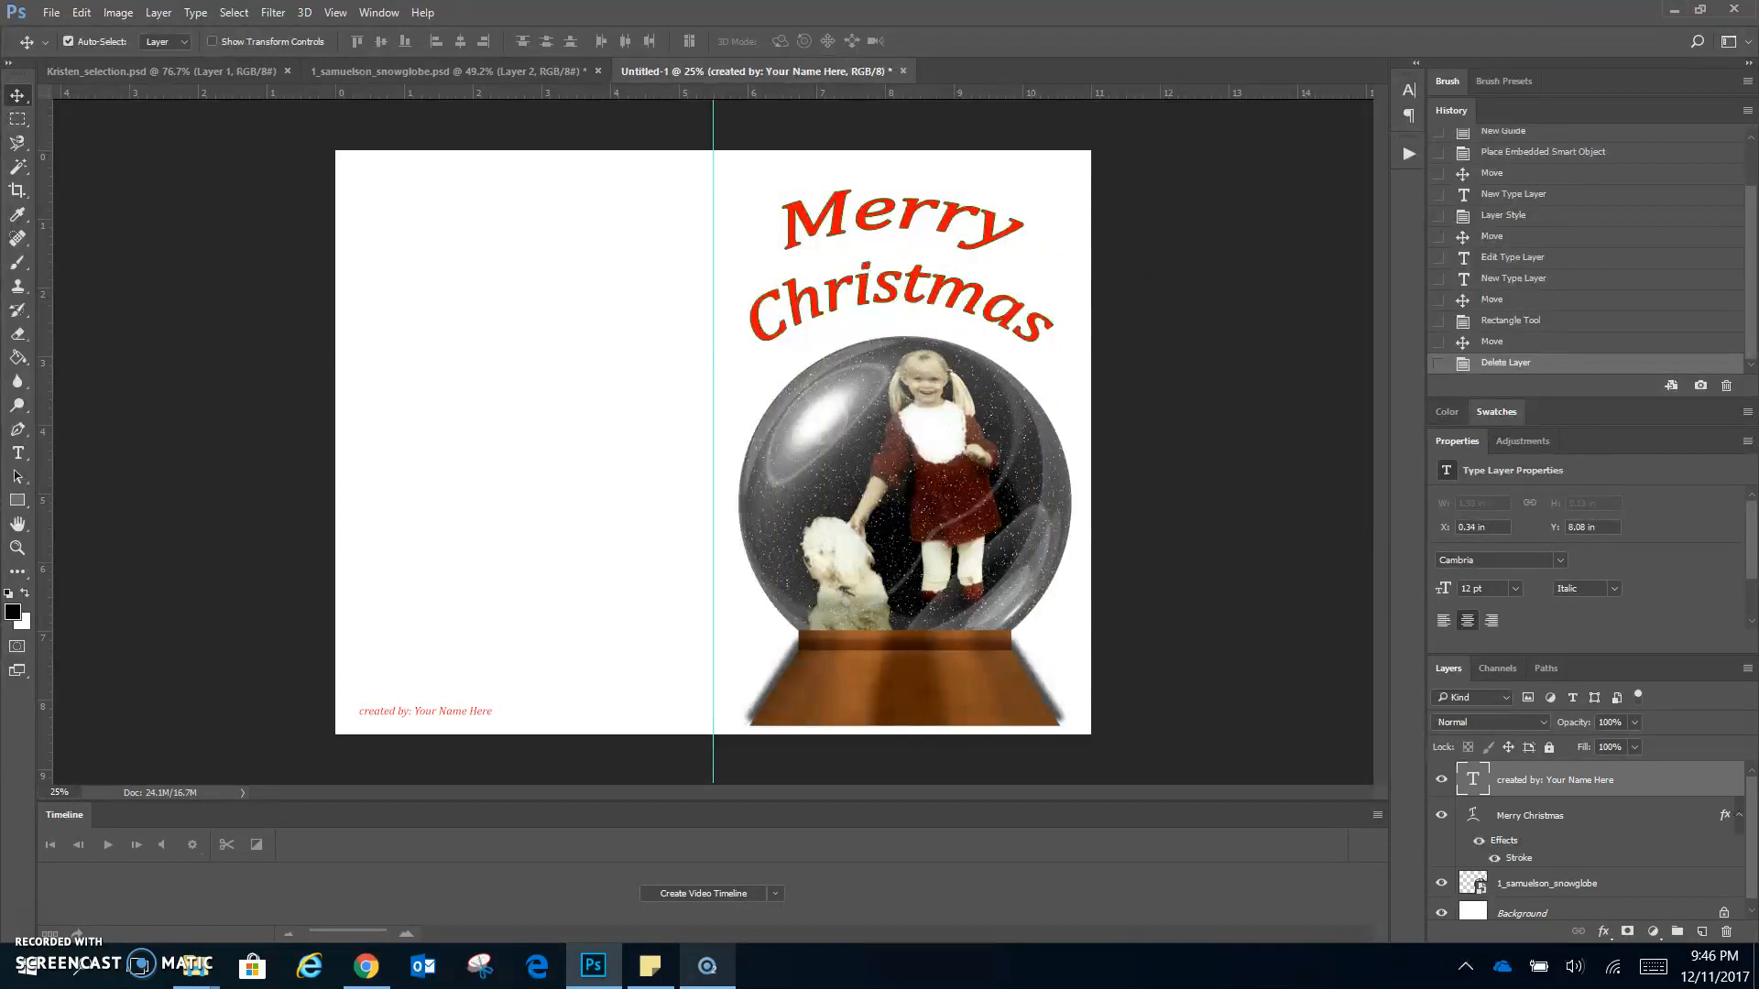
- Save the card in Photoshop format, named 1_ plus the creator's surname plus _greeting_card, with Maximize Compatibility on
left_click(50, 13)
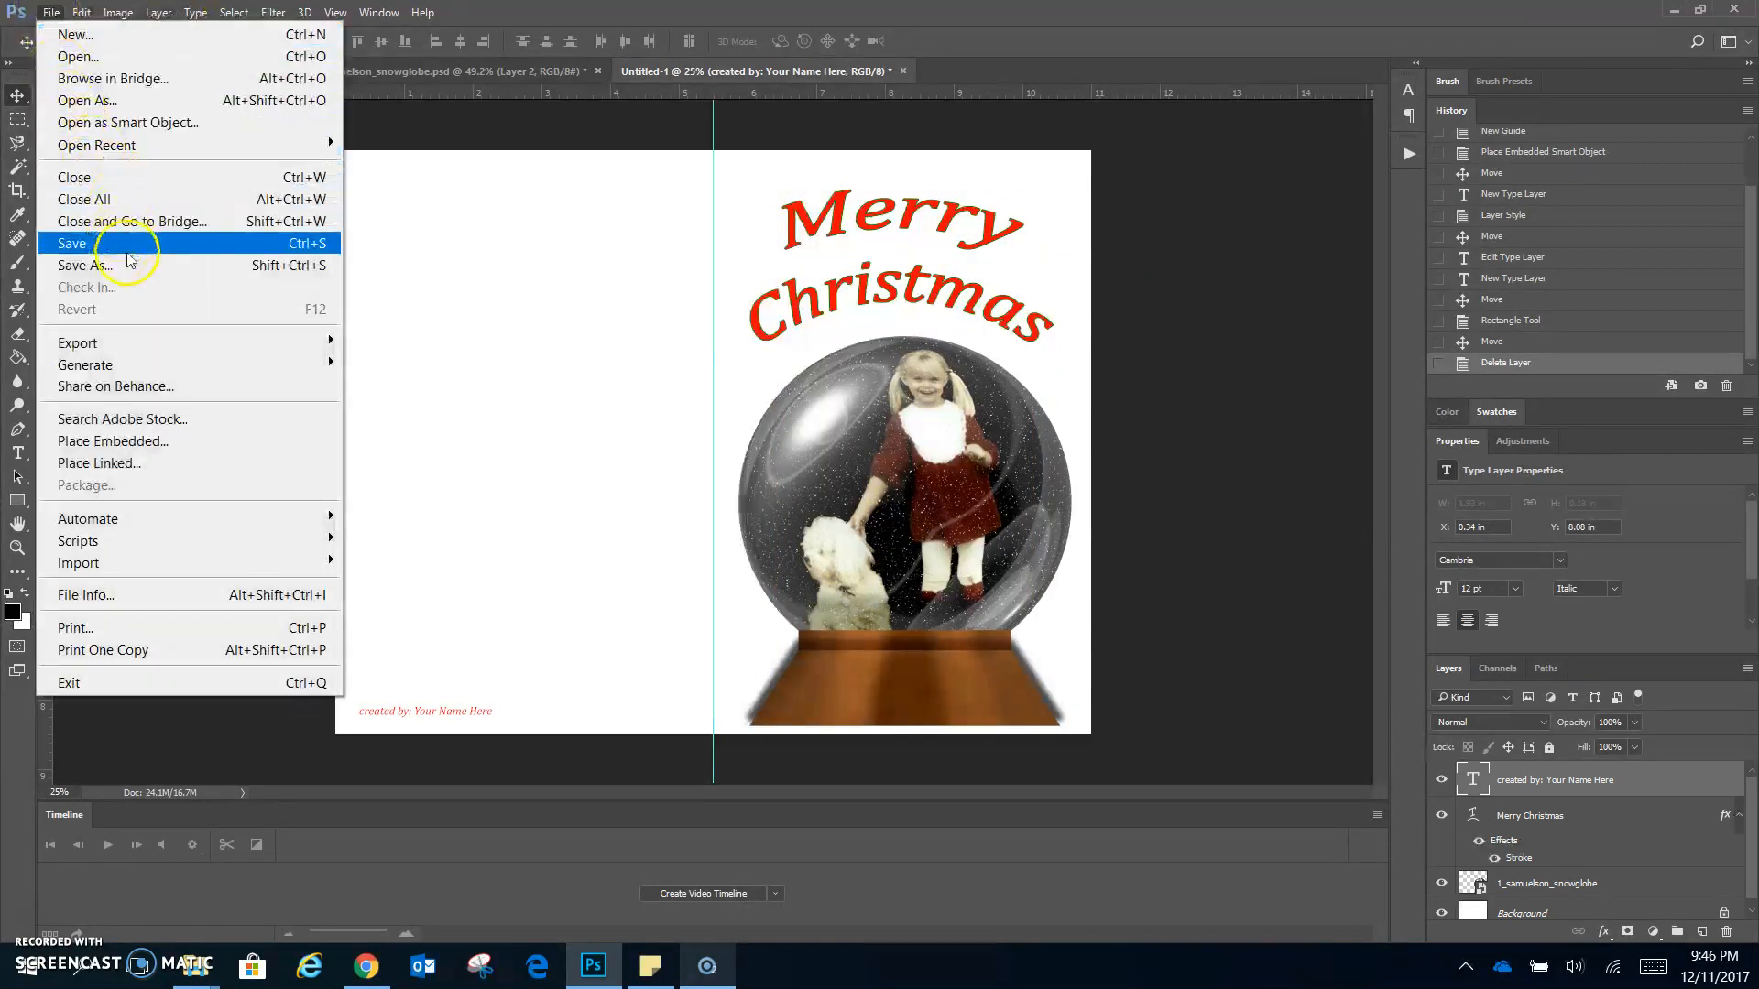
left_click(133, 265)
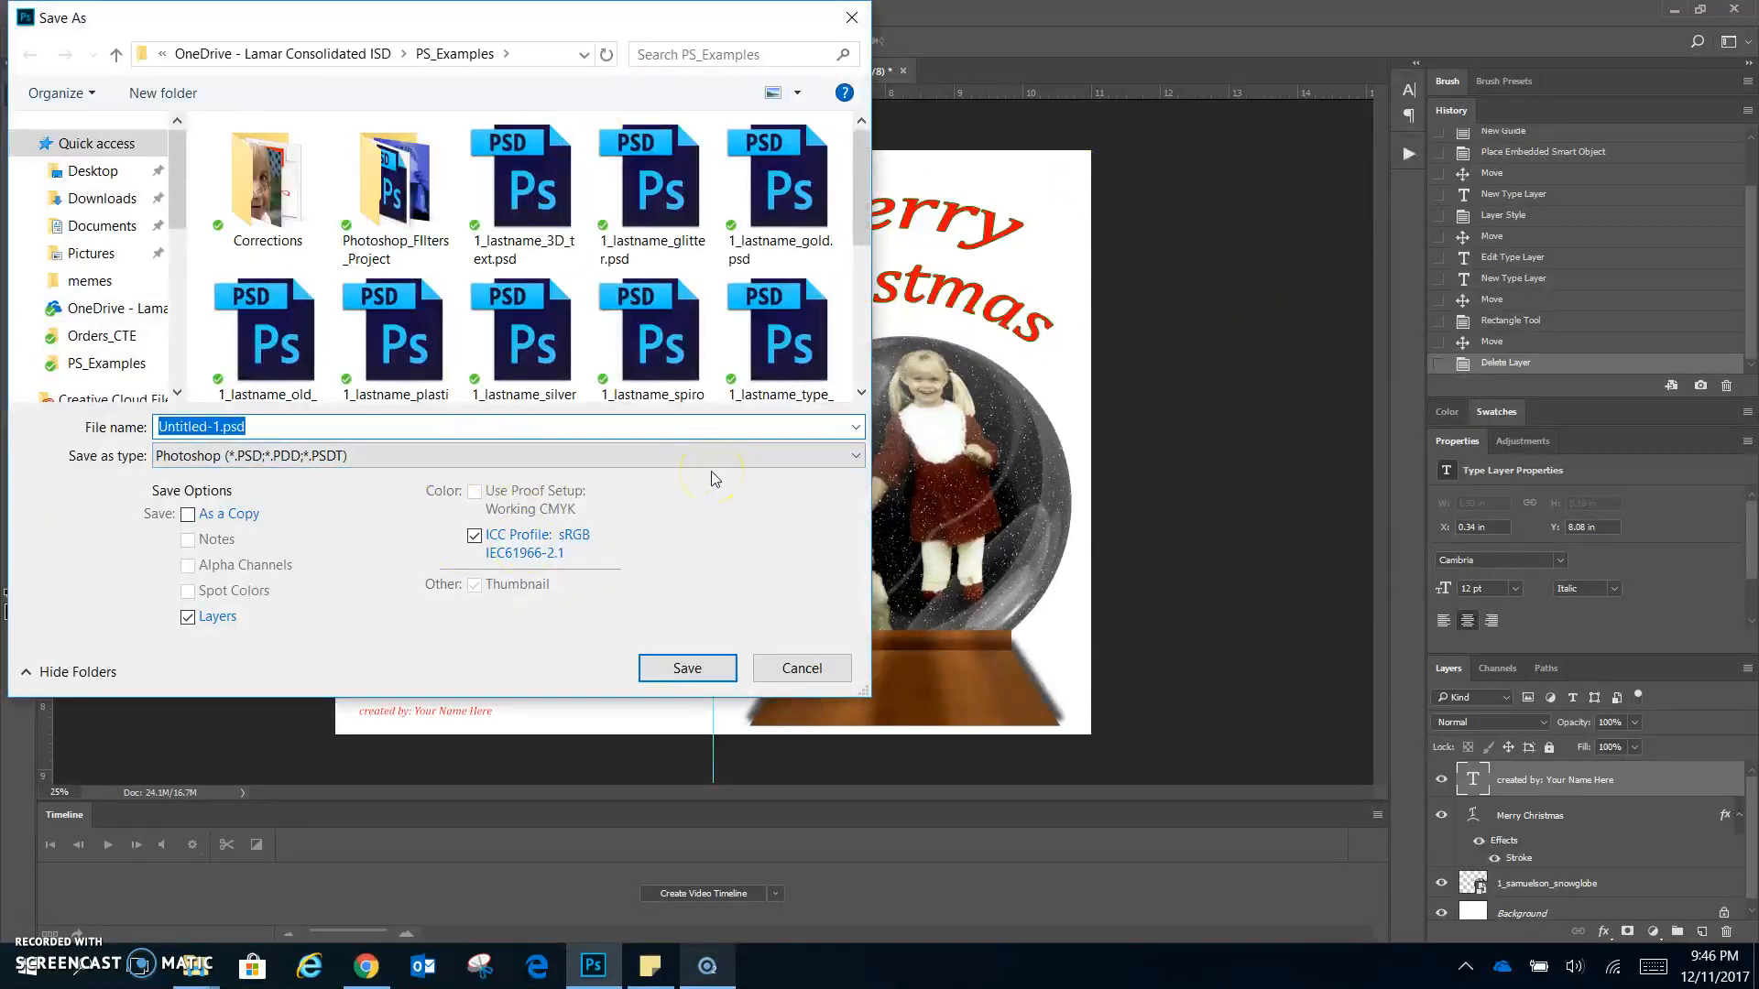
type("1_")
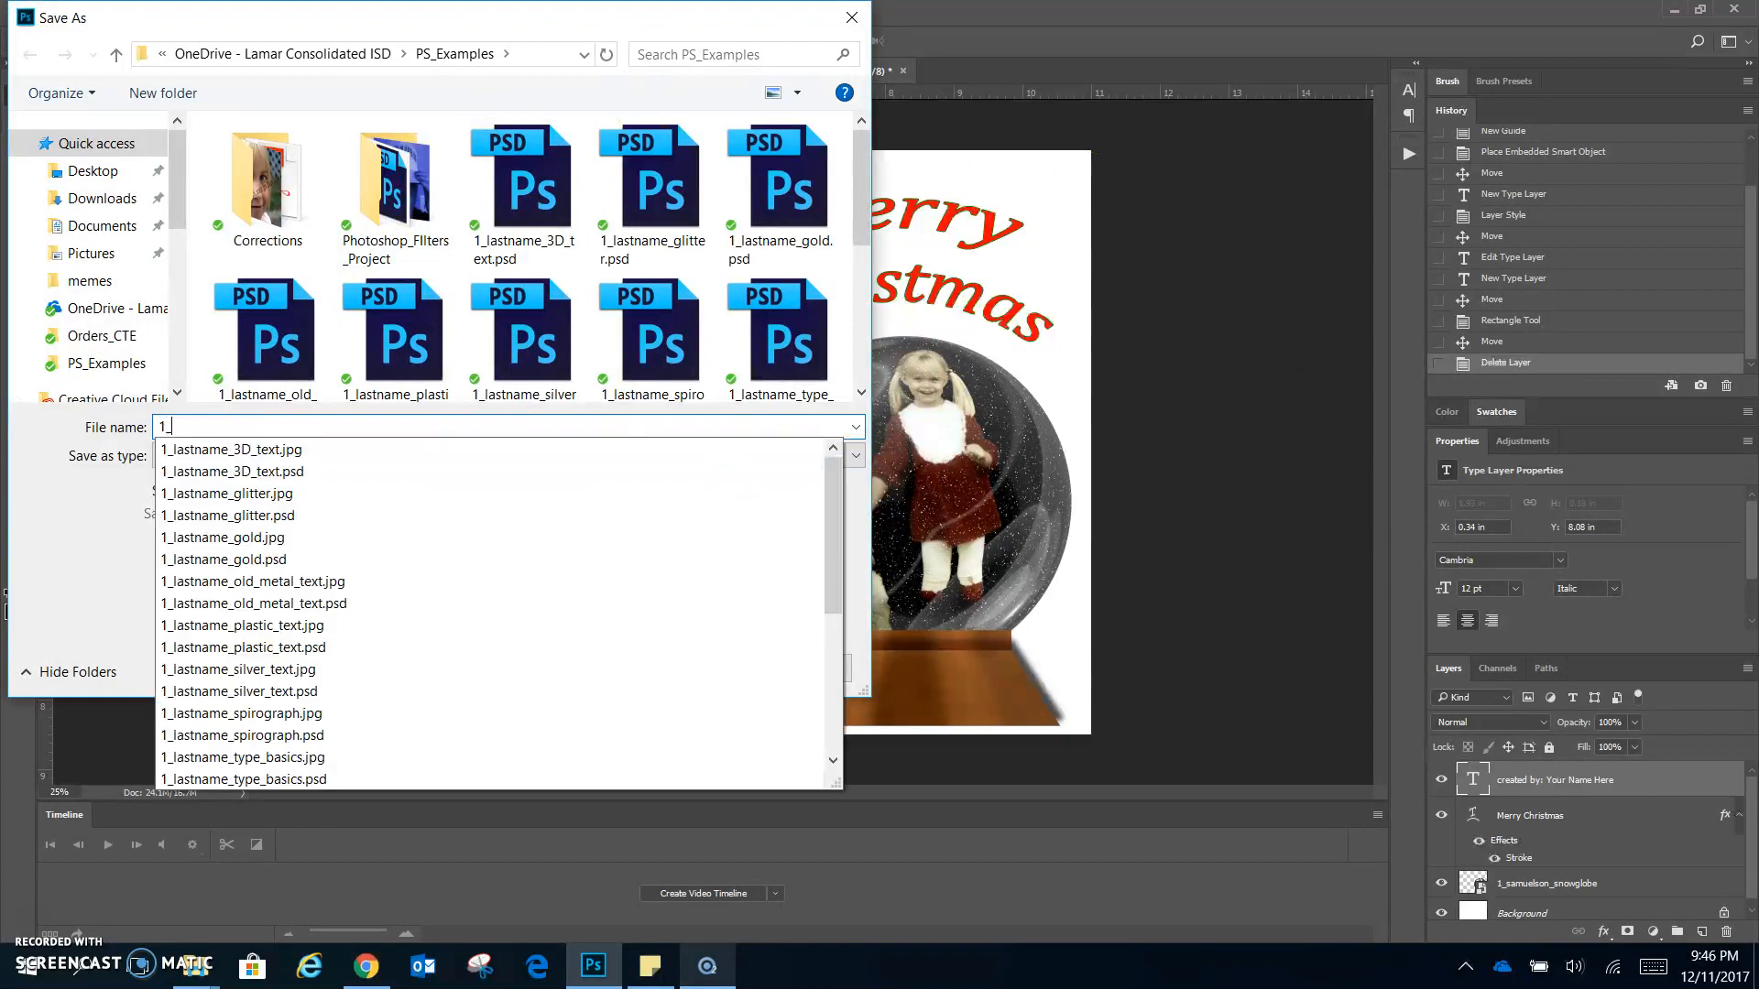
type("samuelso")
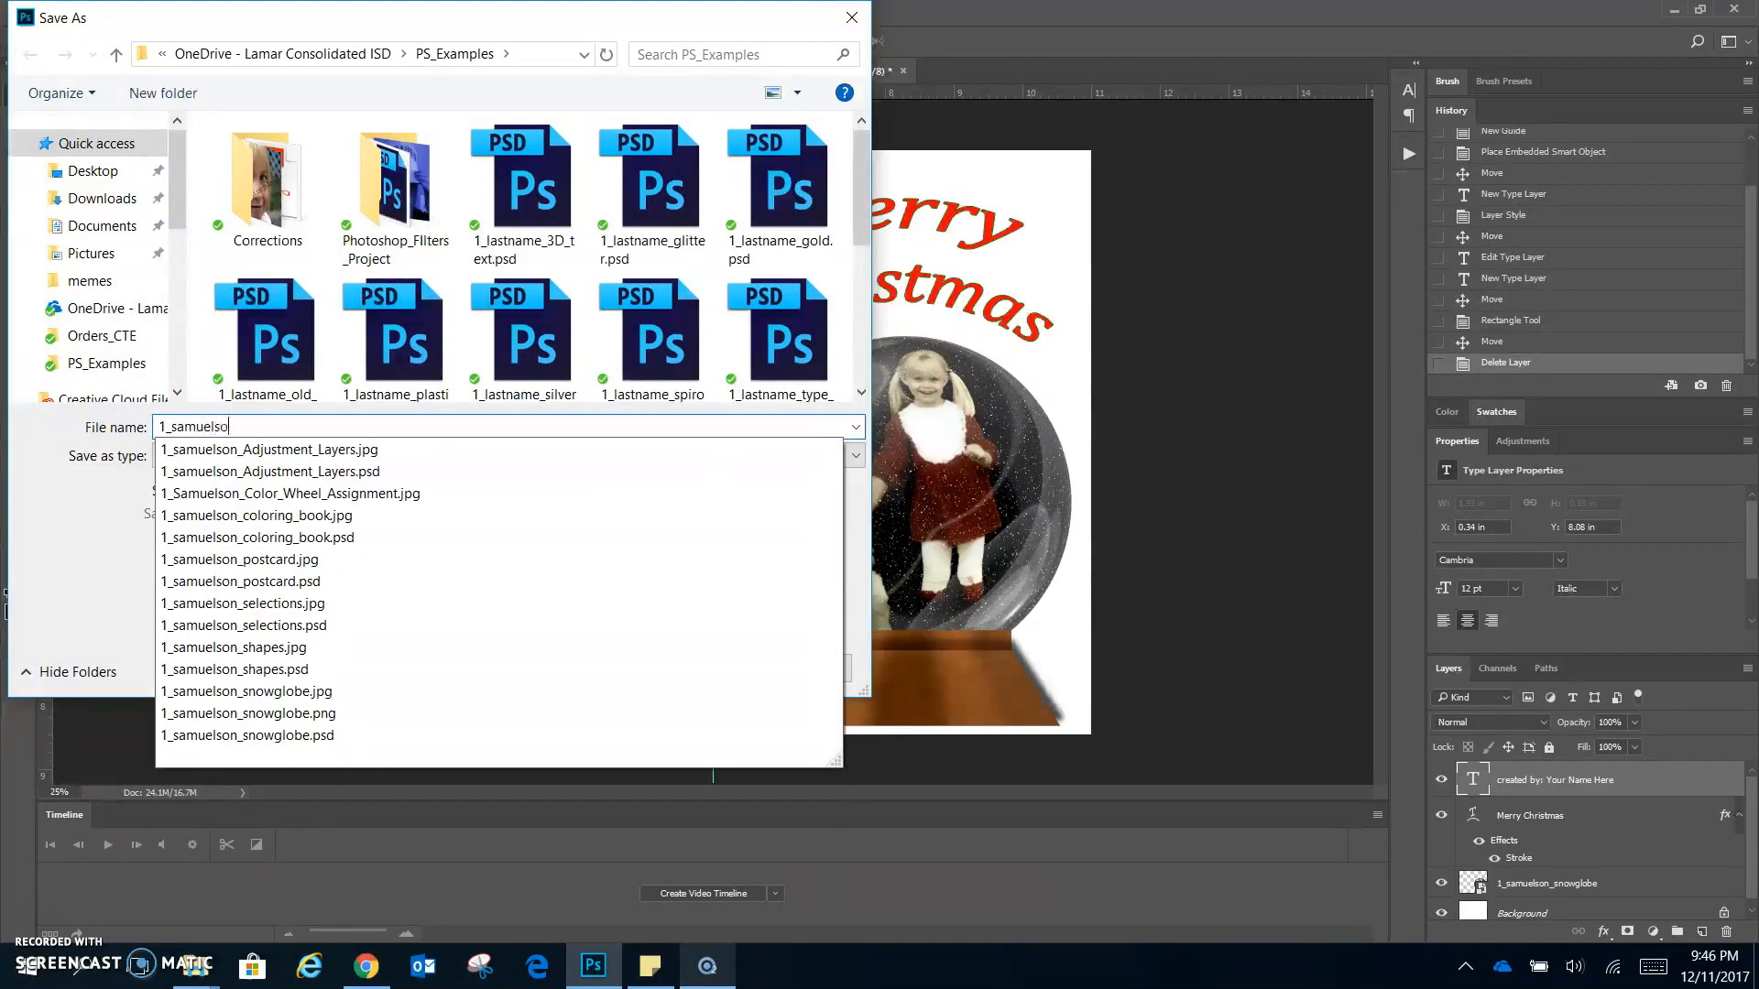
type("n_greeti")
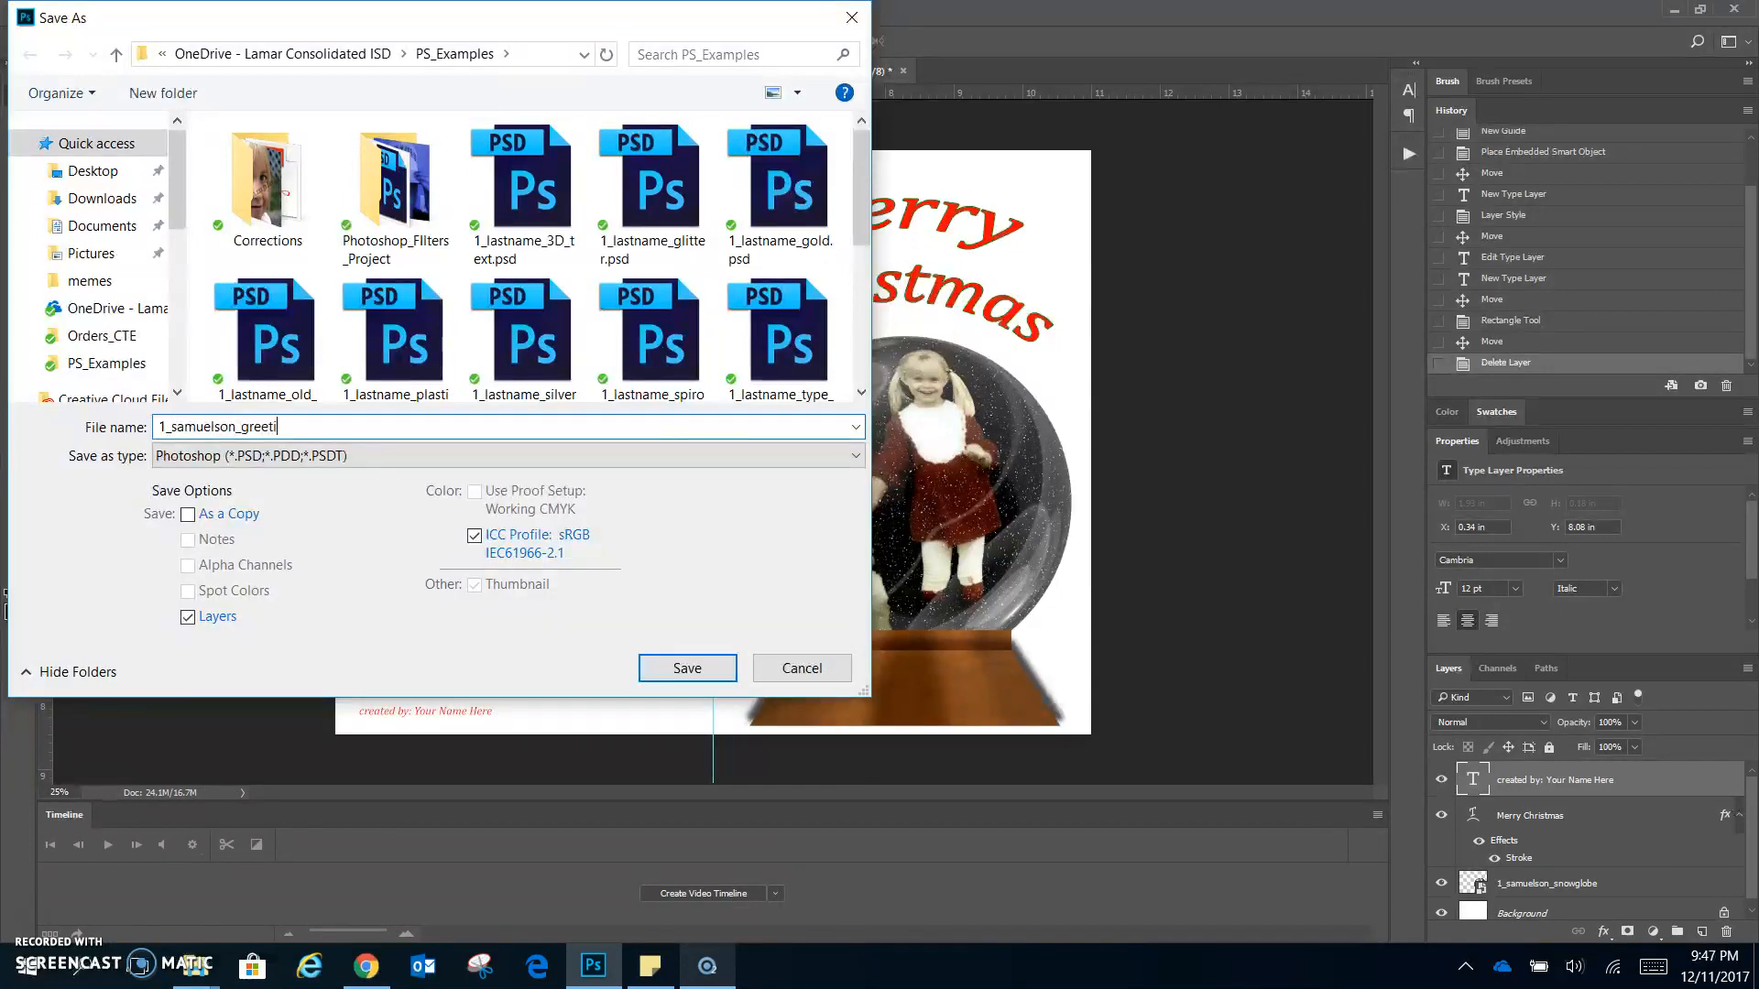
type("ng_card")
key("Return")
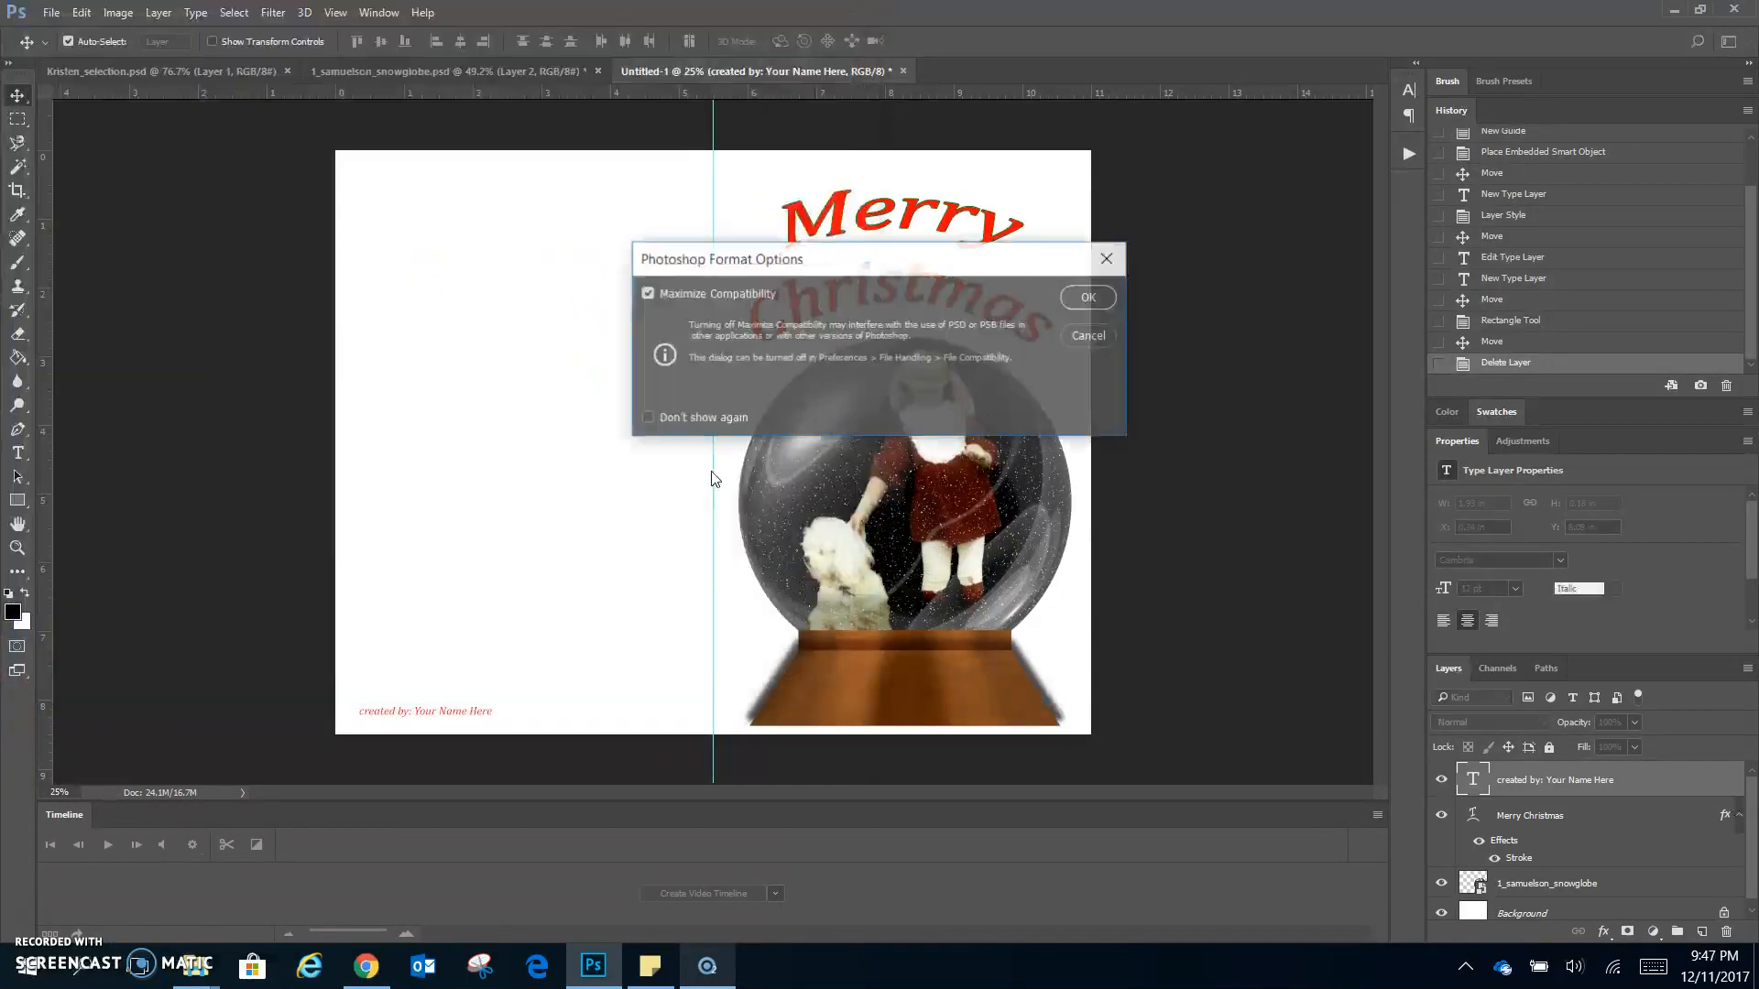
left_click(1090, 297)
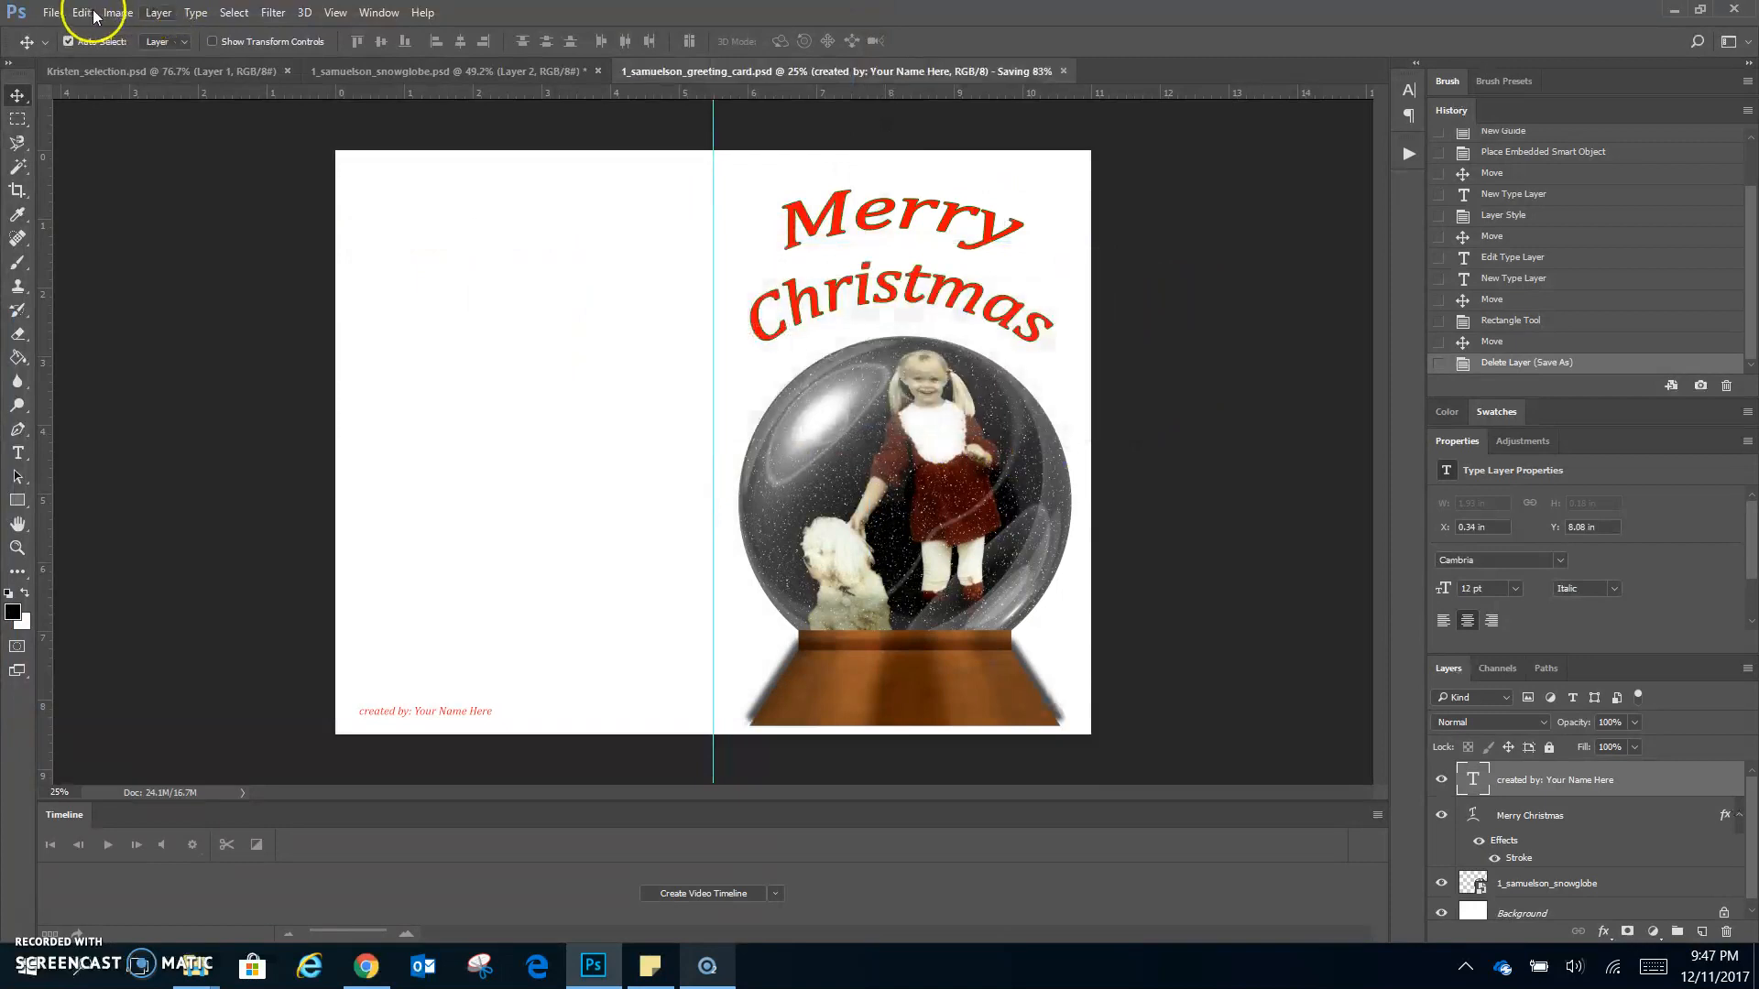
- Open the print settings for the card, review the available printers, and set the layout to landscape
left_click(53, 13)
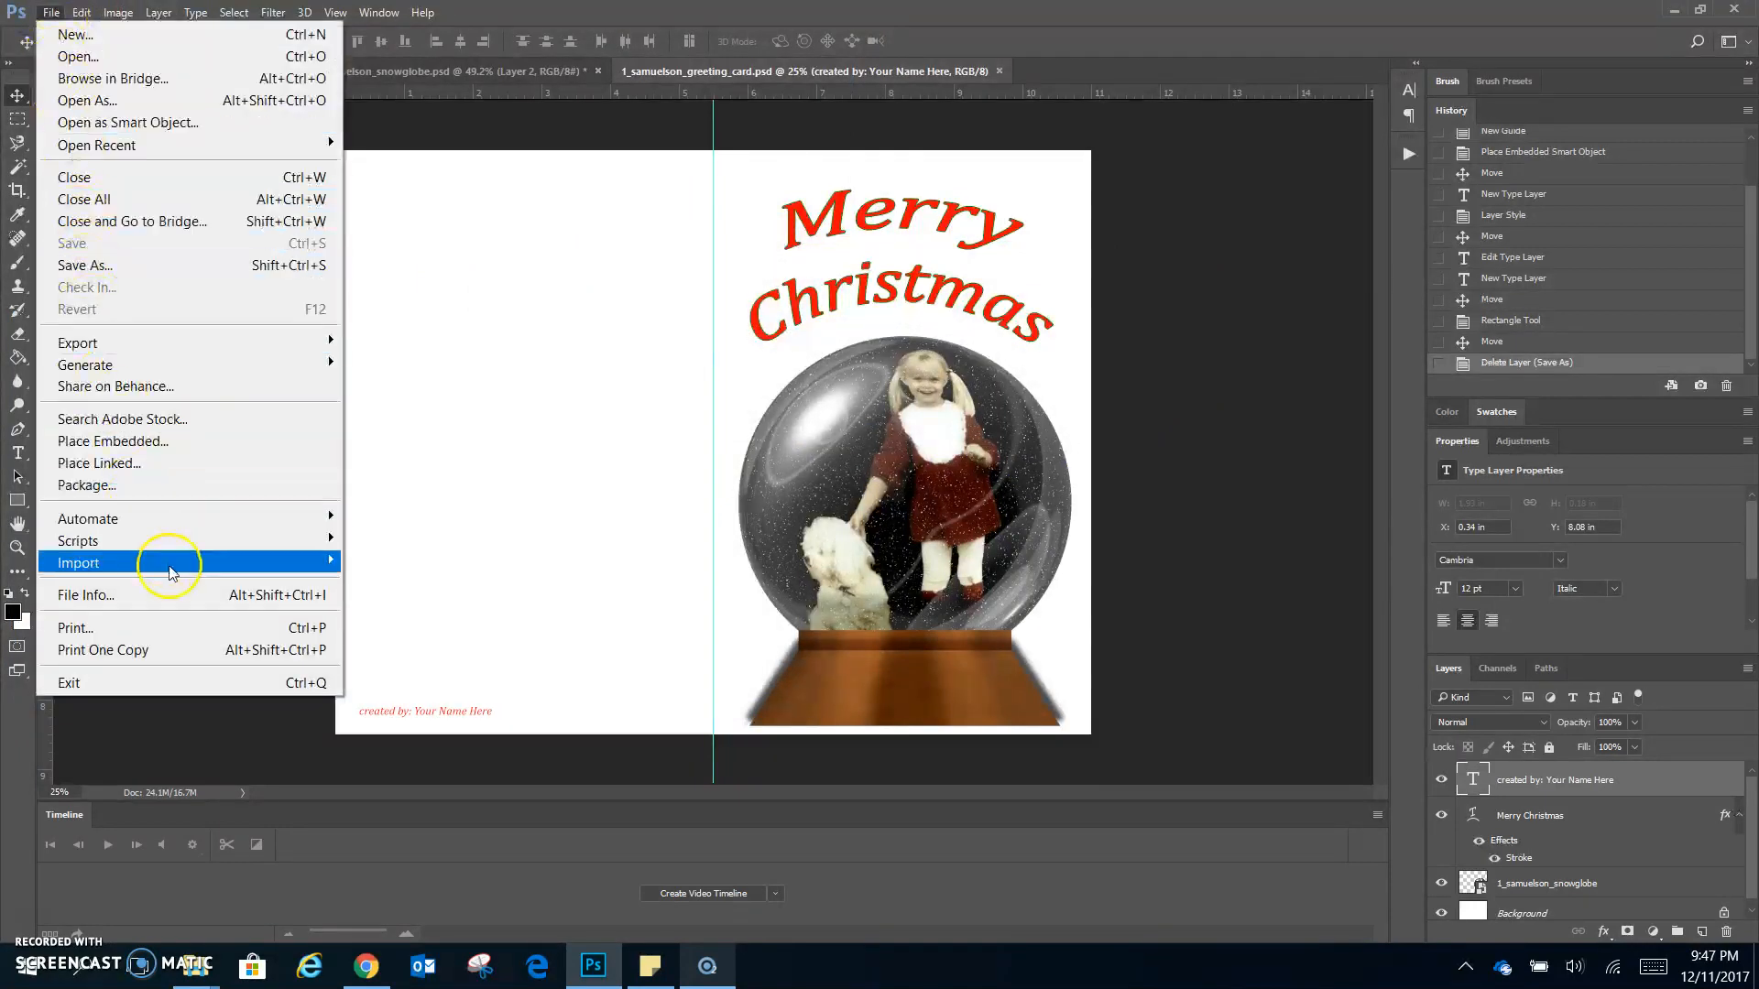
left_click(174, 630)
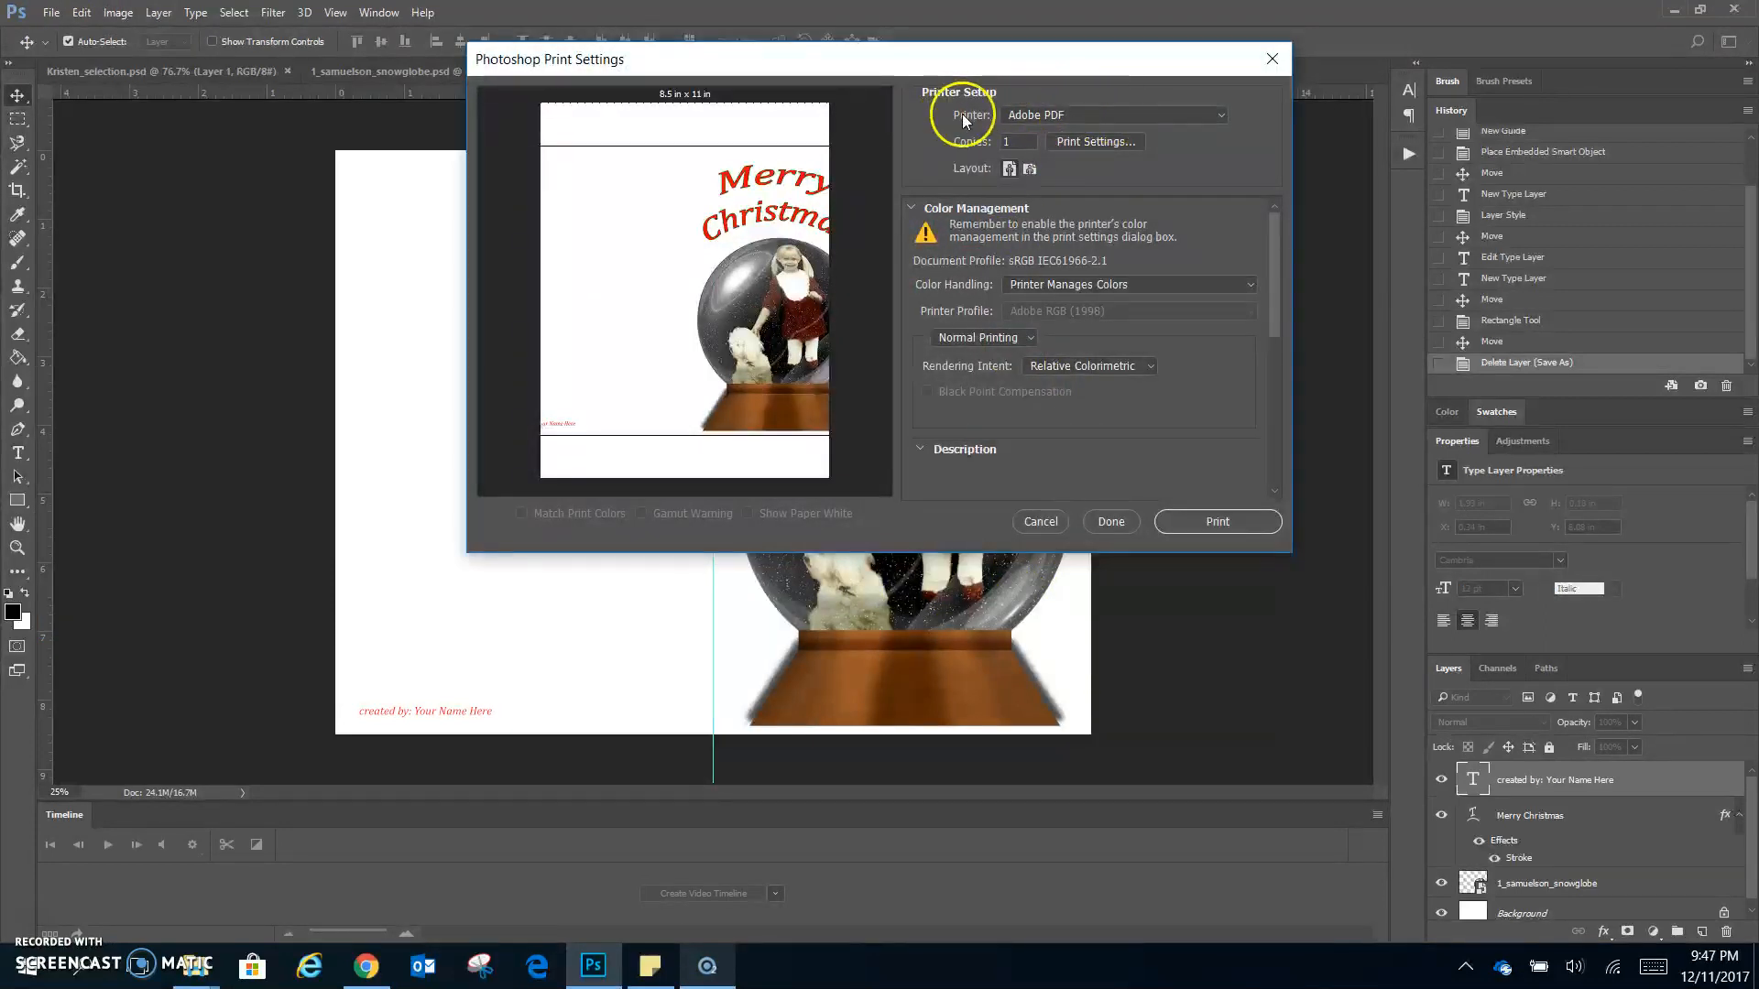
left_click(1041, 114)
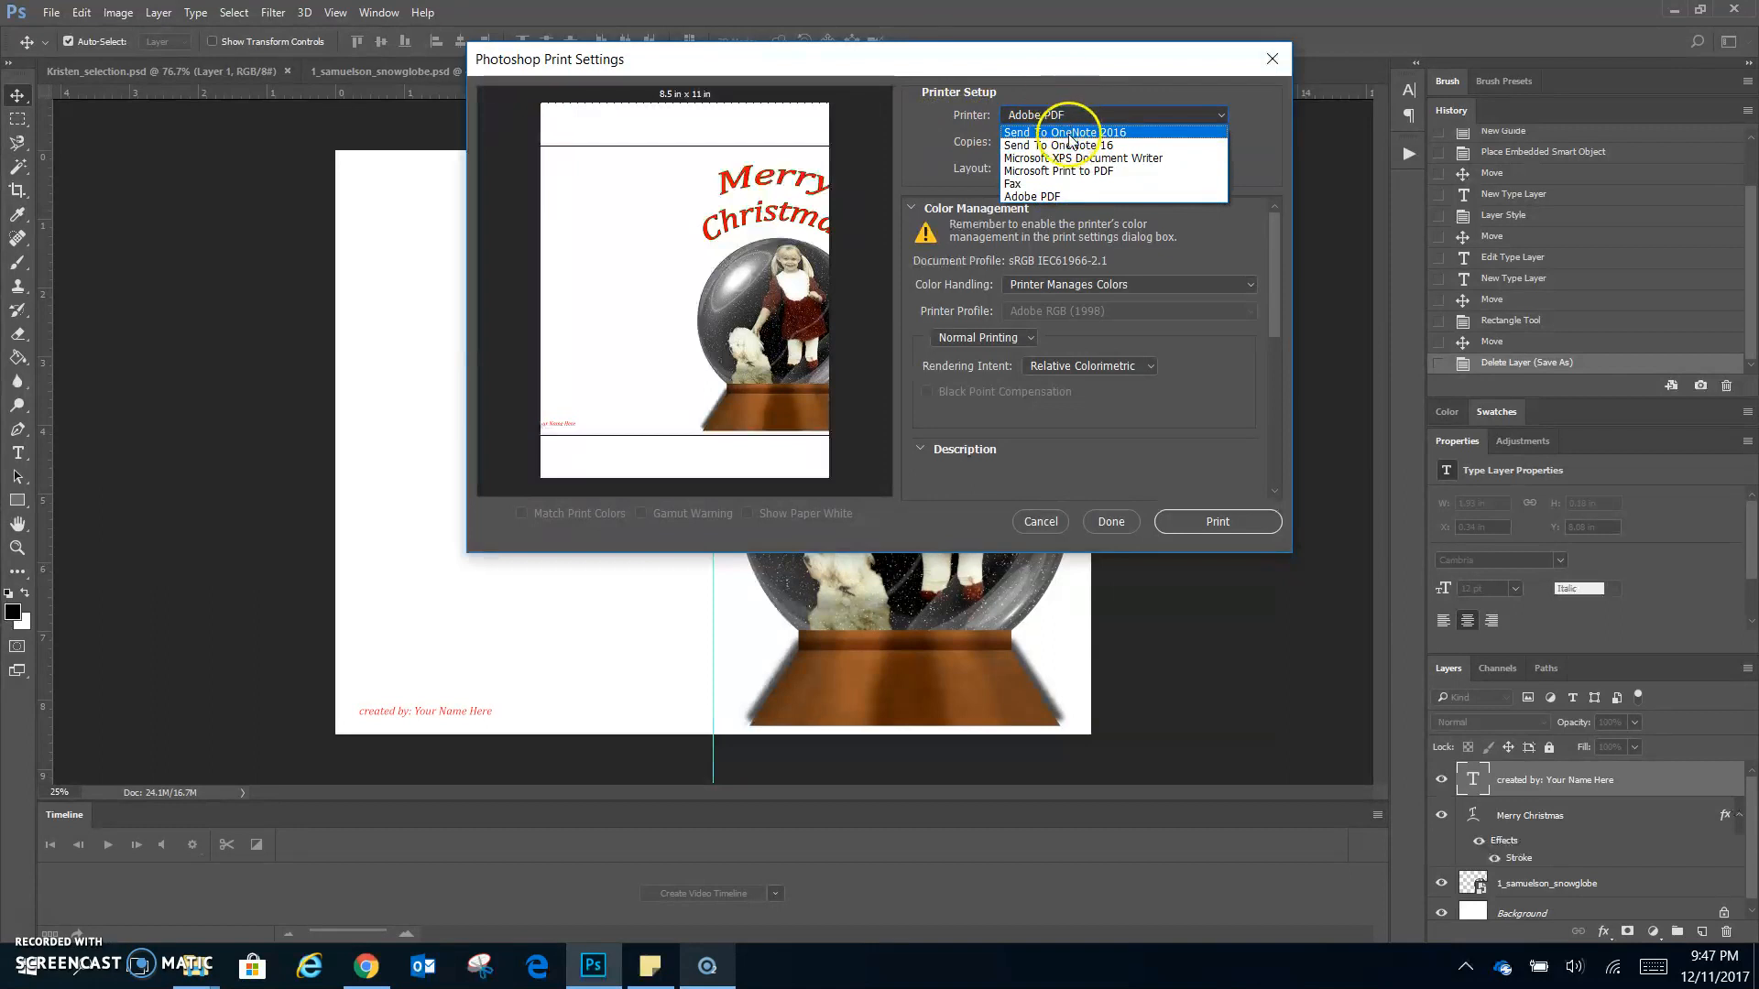
left_click(1077, 89)
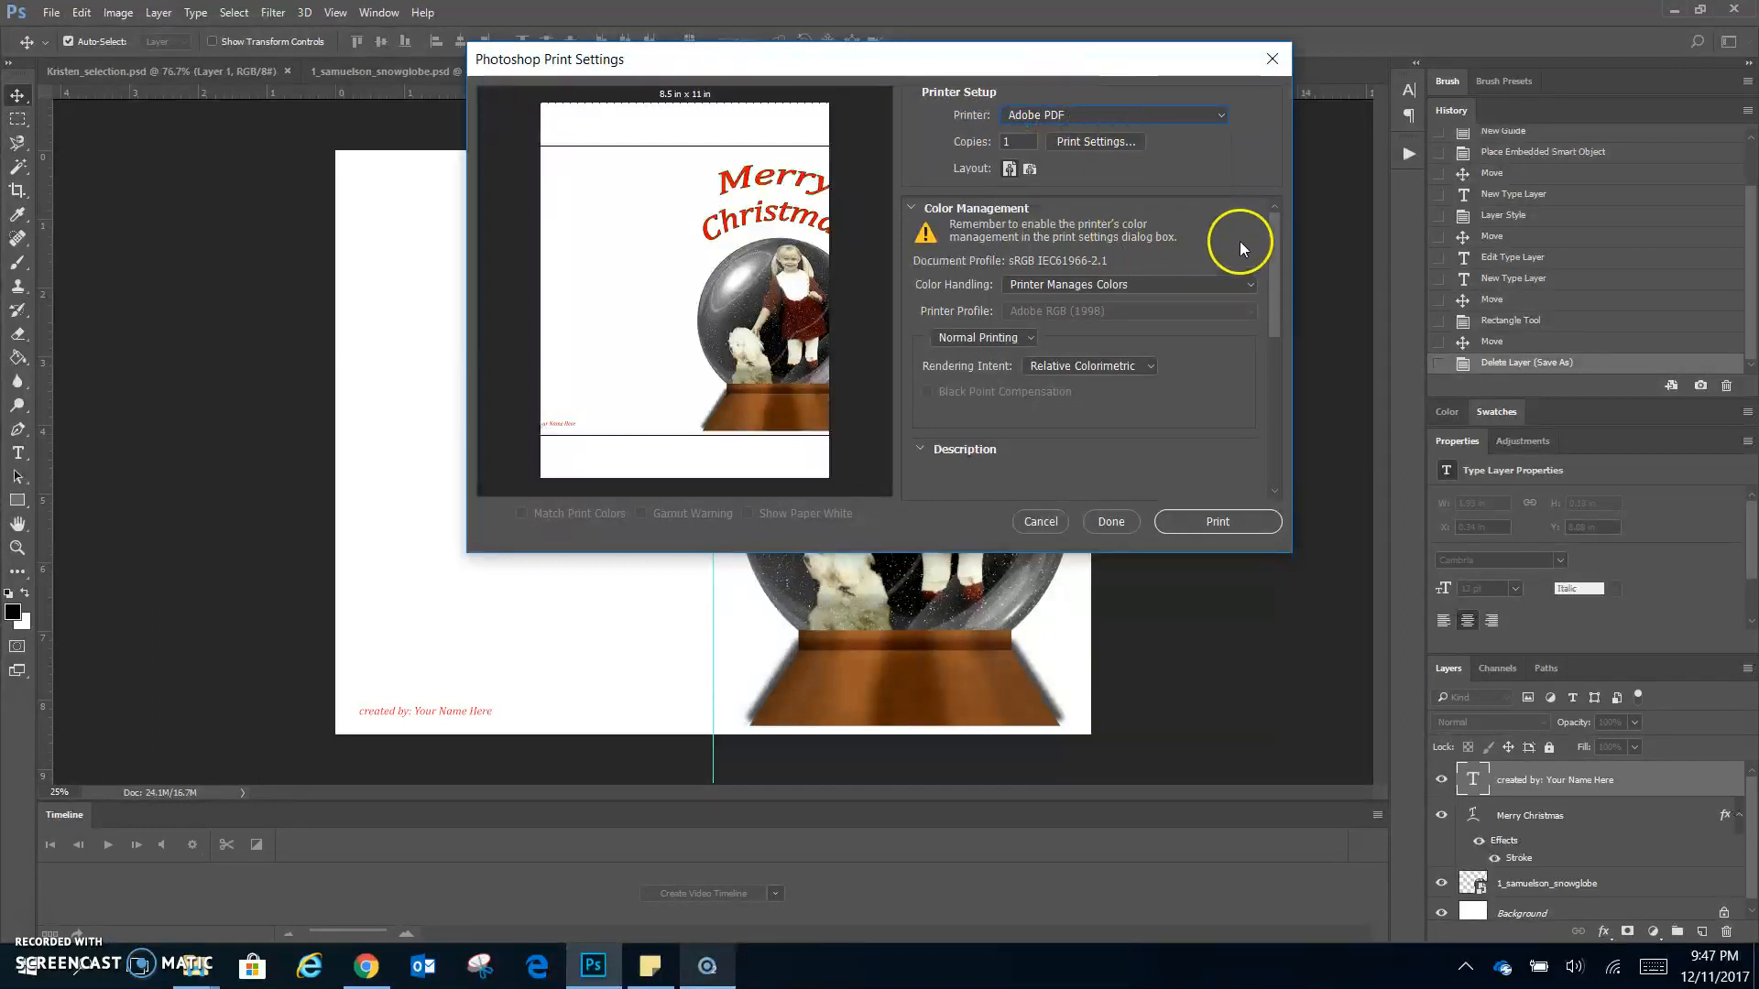
left_click(1029, 170)
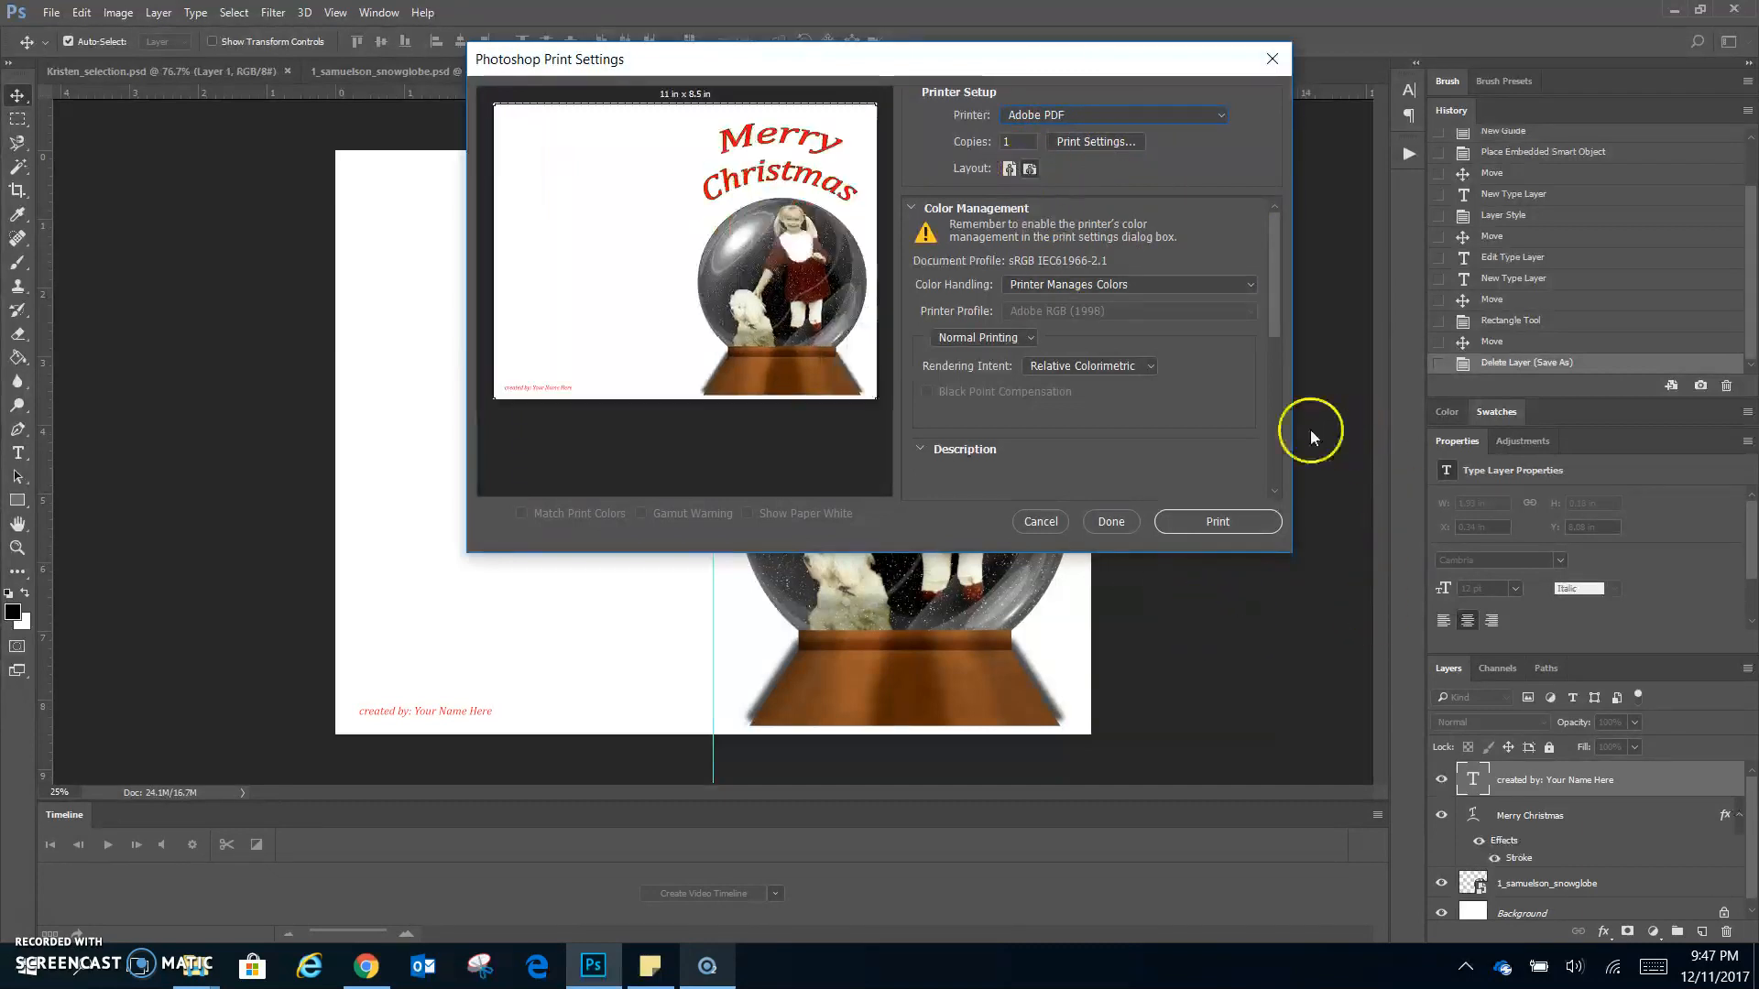
- Enable Scale to Fit Media for the card's print size and keep the print settings without printing
scroll(1075, 427, "down", 5)
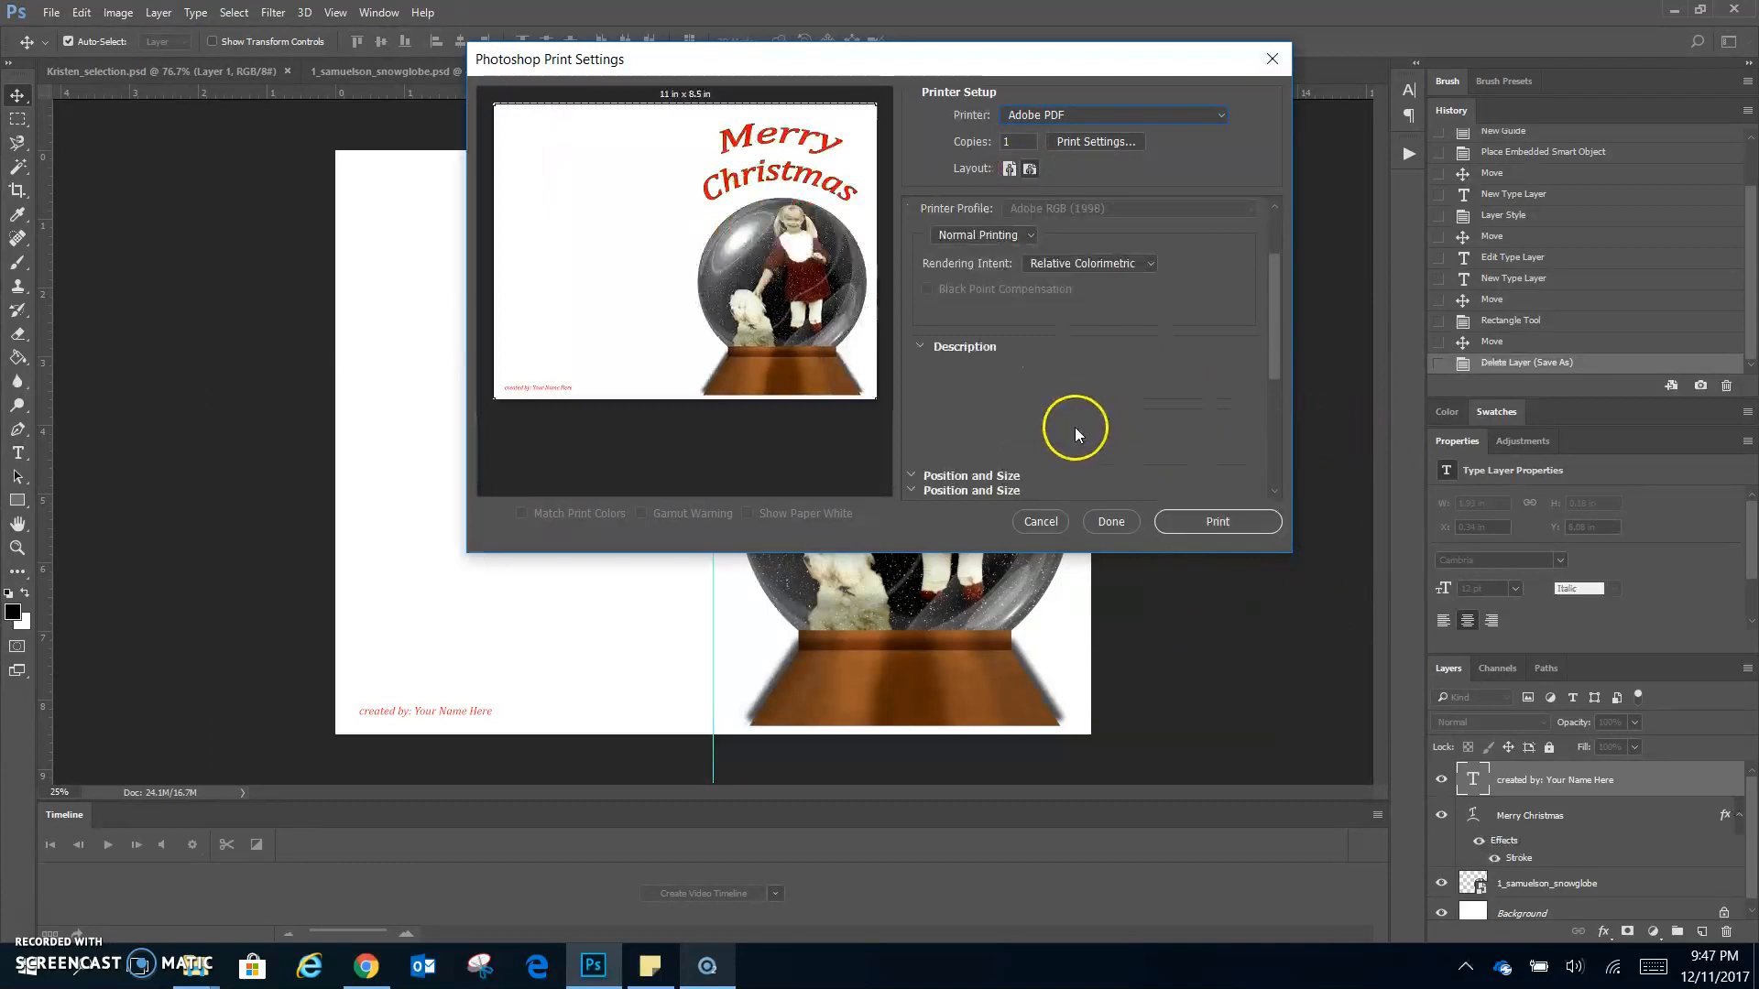
scroll(1066, 408, "down", 2)
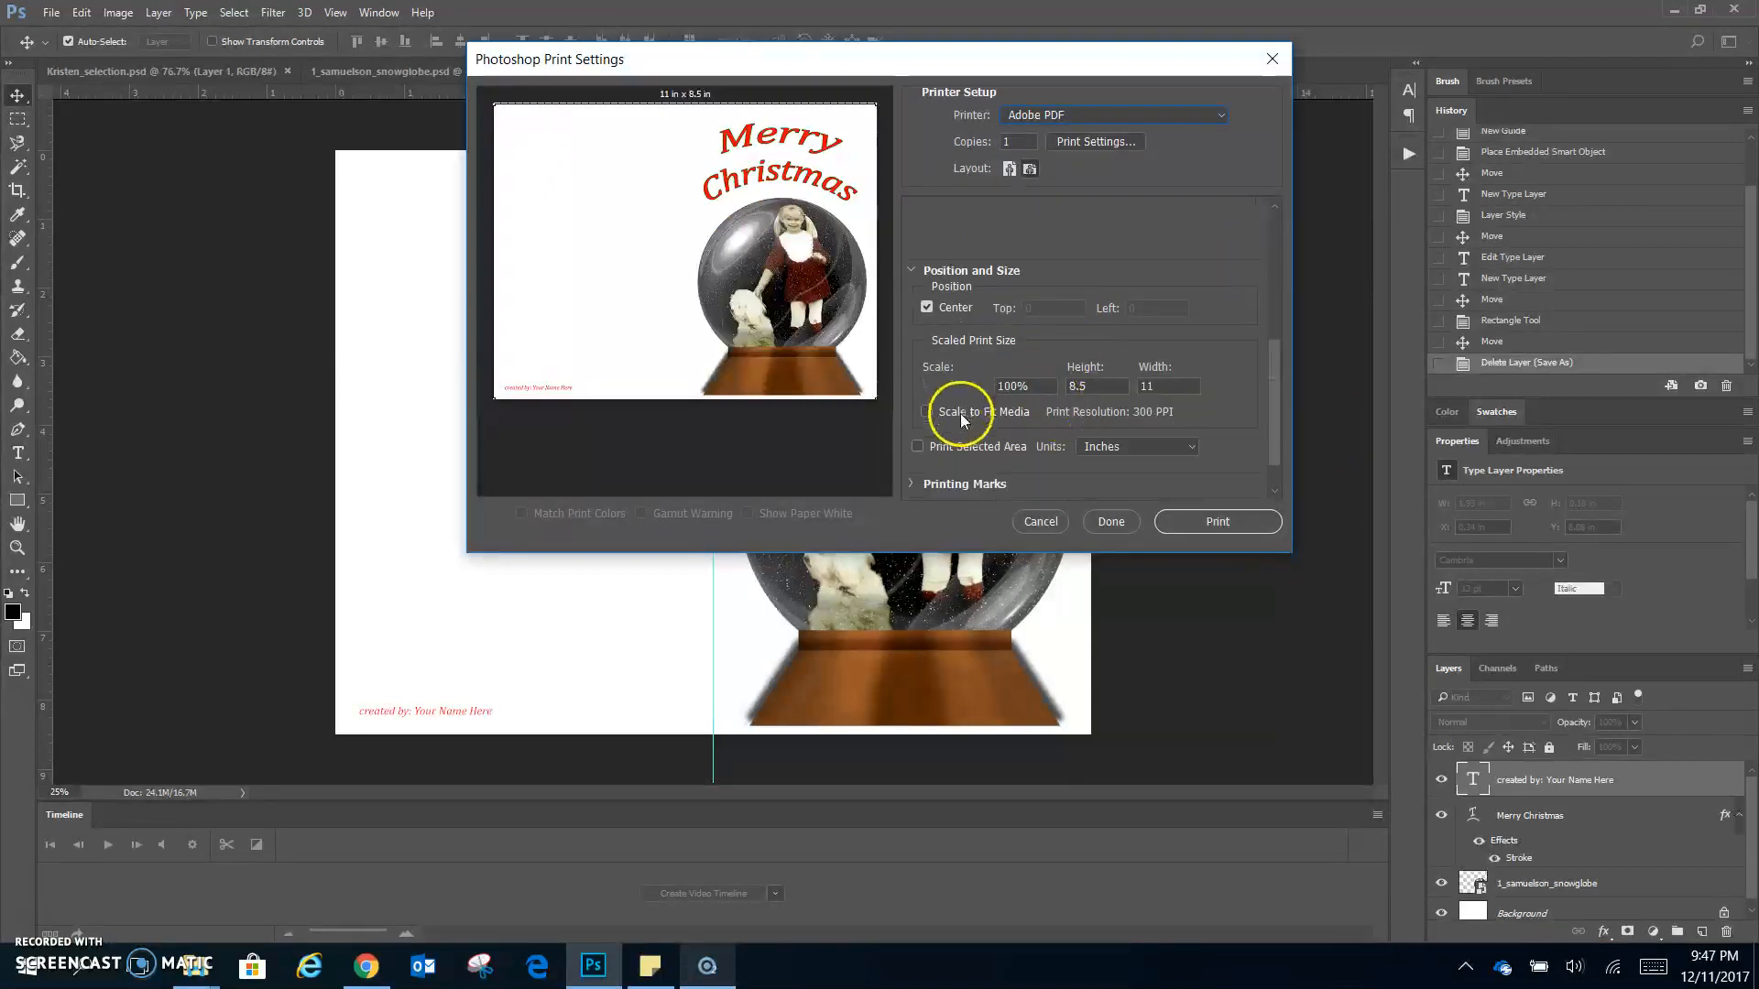
left_click(927, 412)
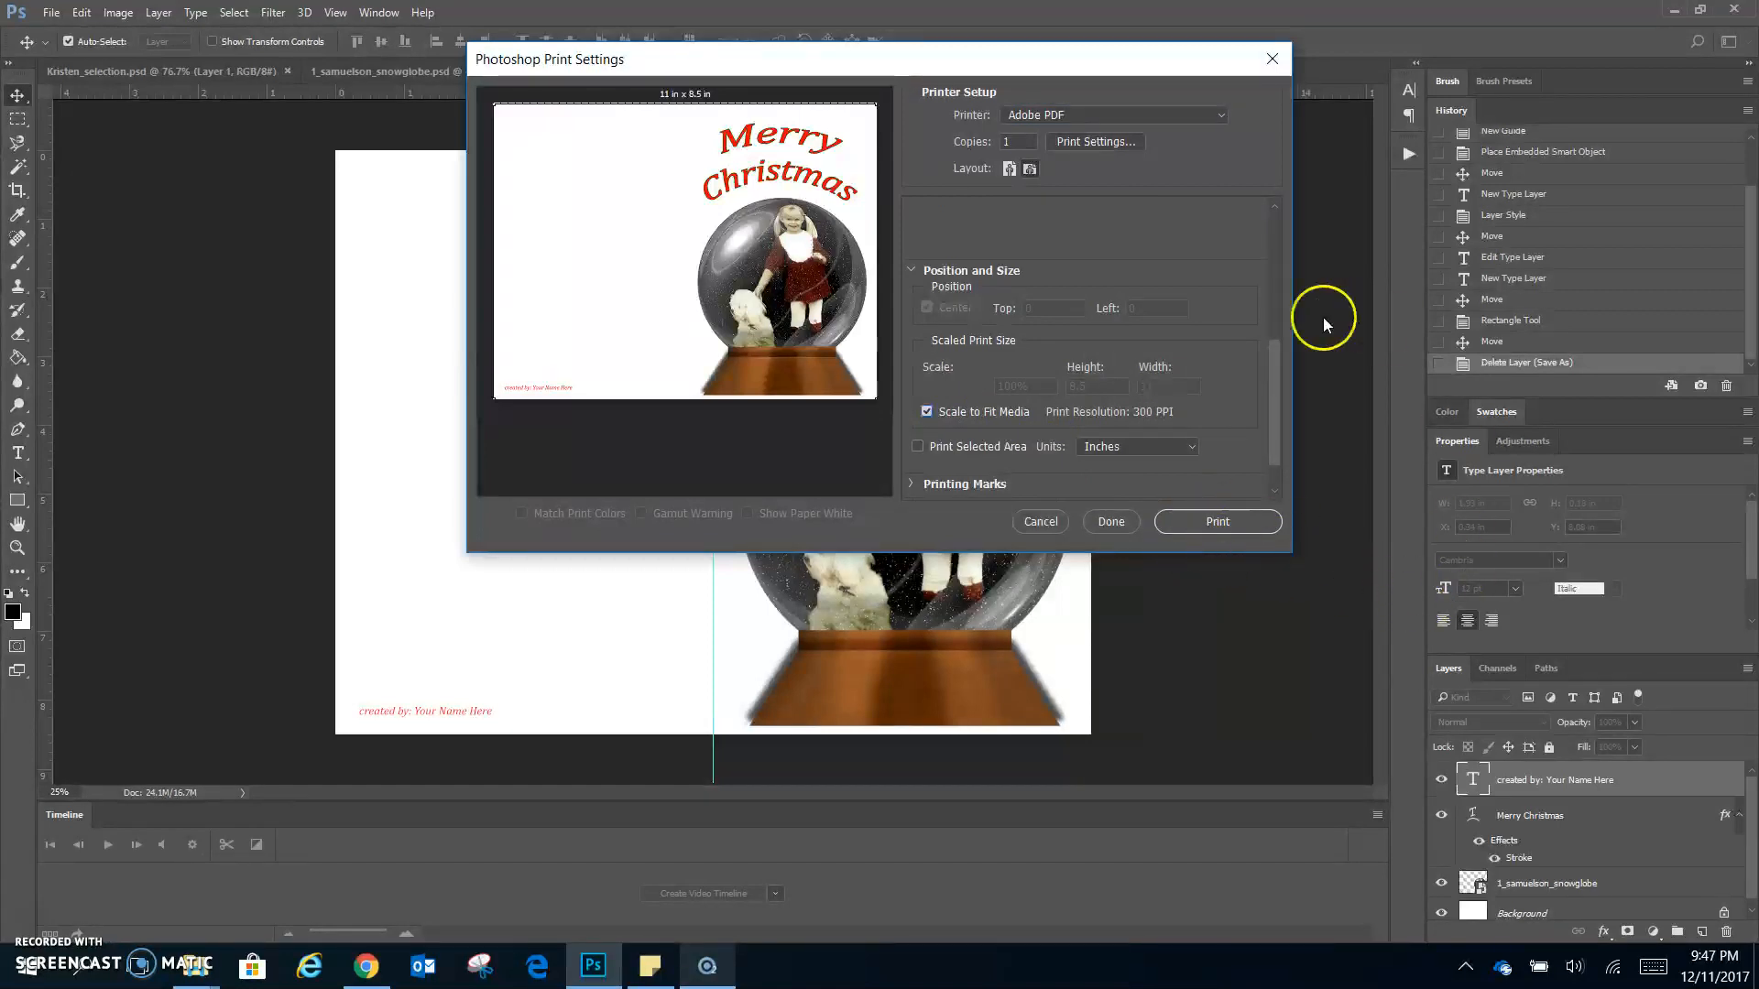
left_click_drag(1271, 357, 1286, 410)
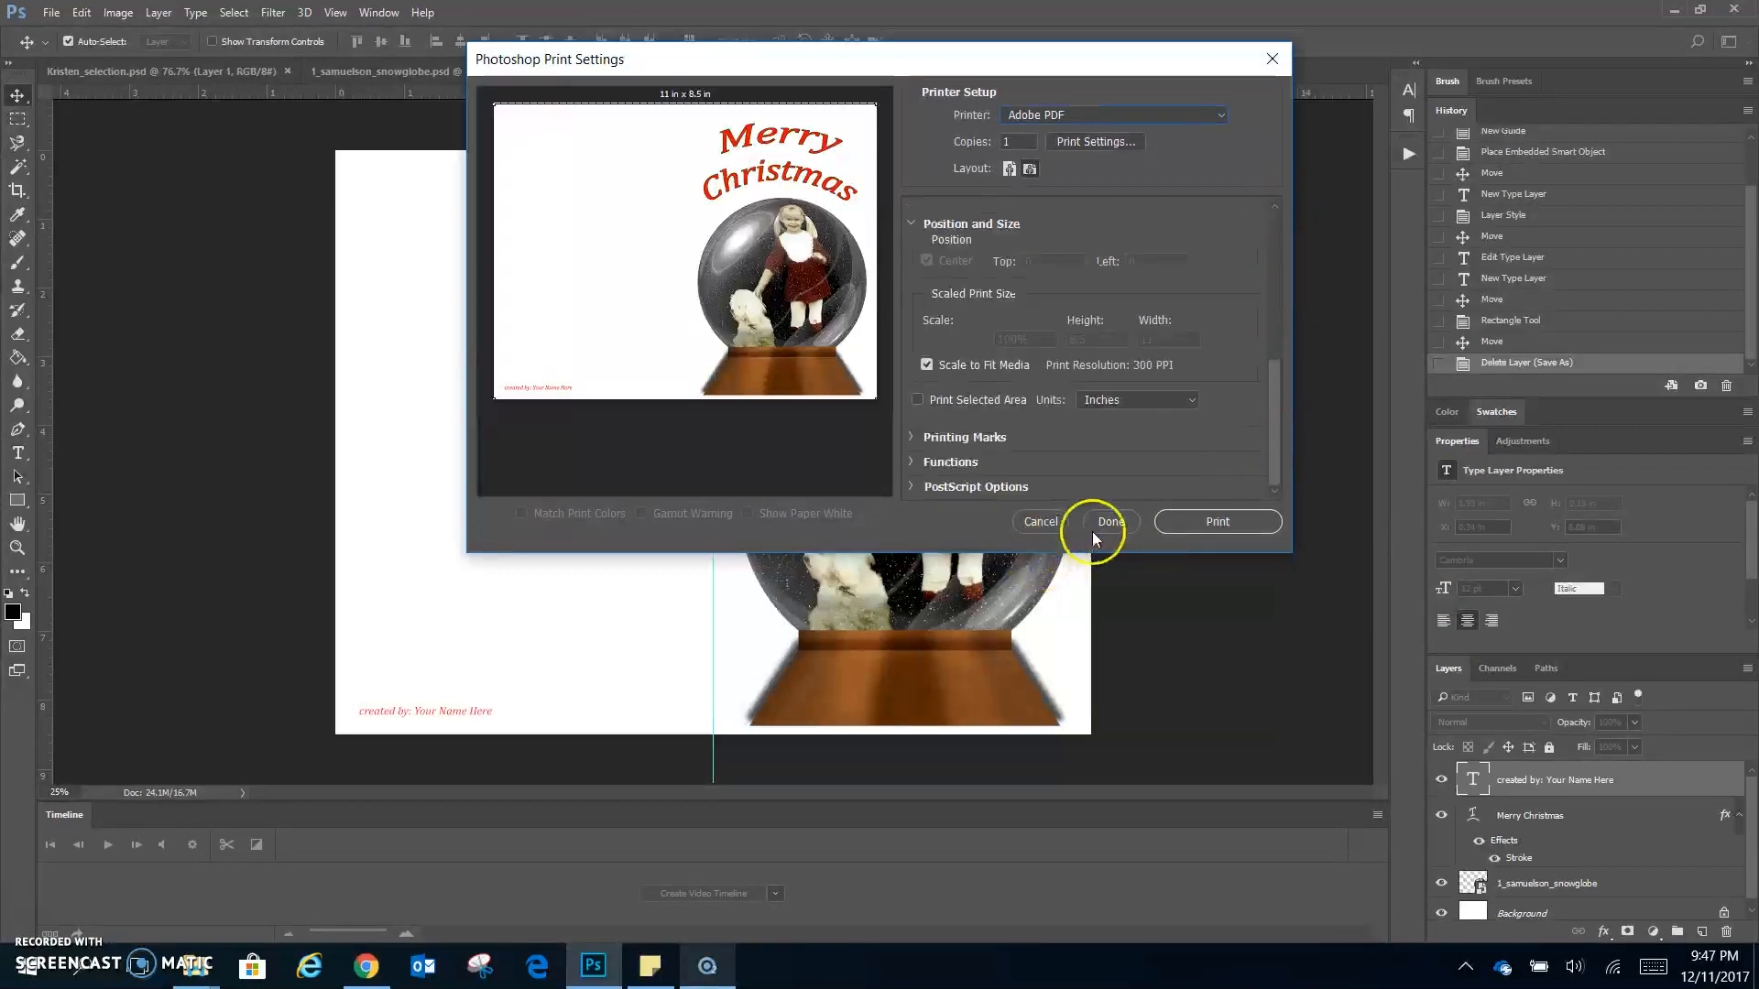
left_click(1113, 521)
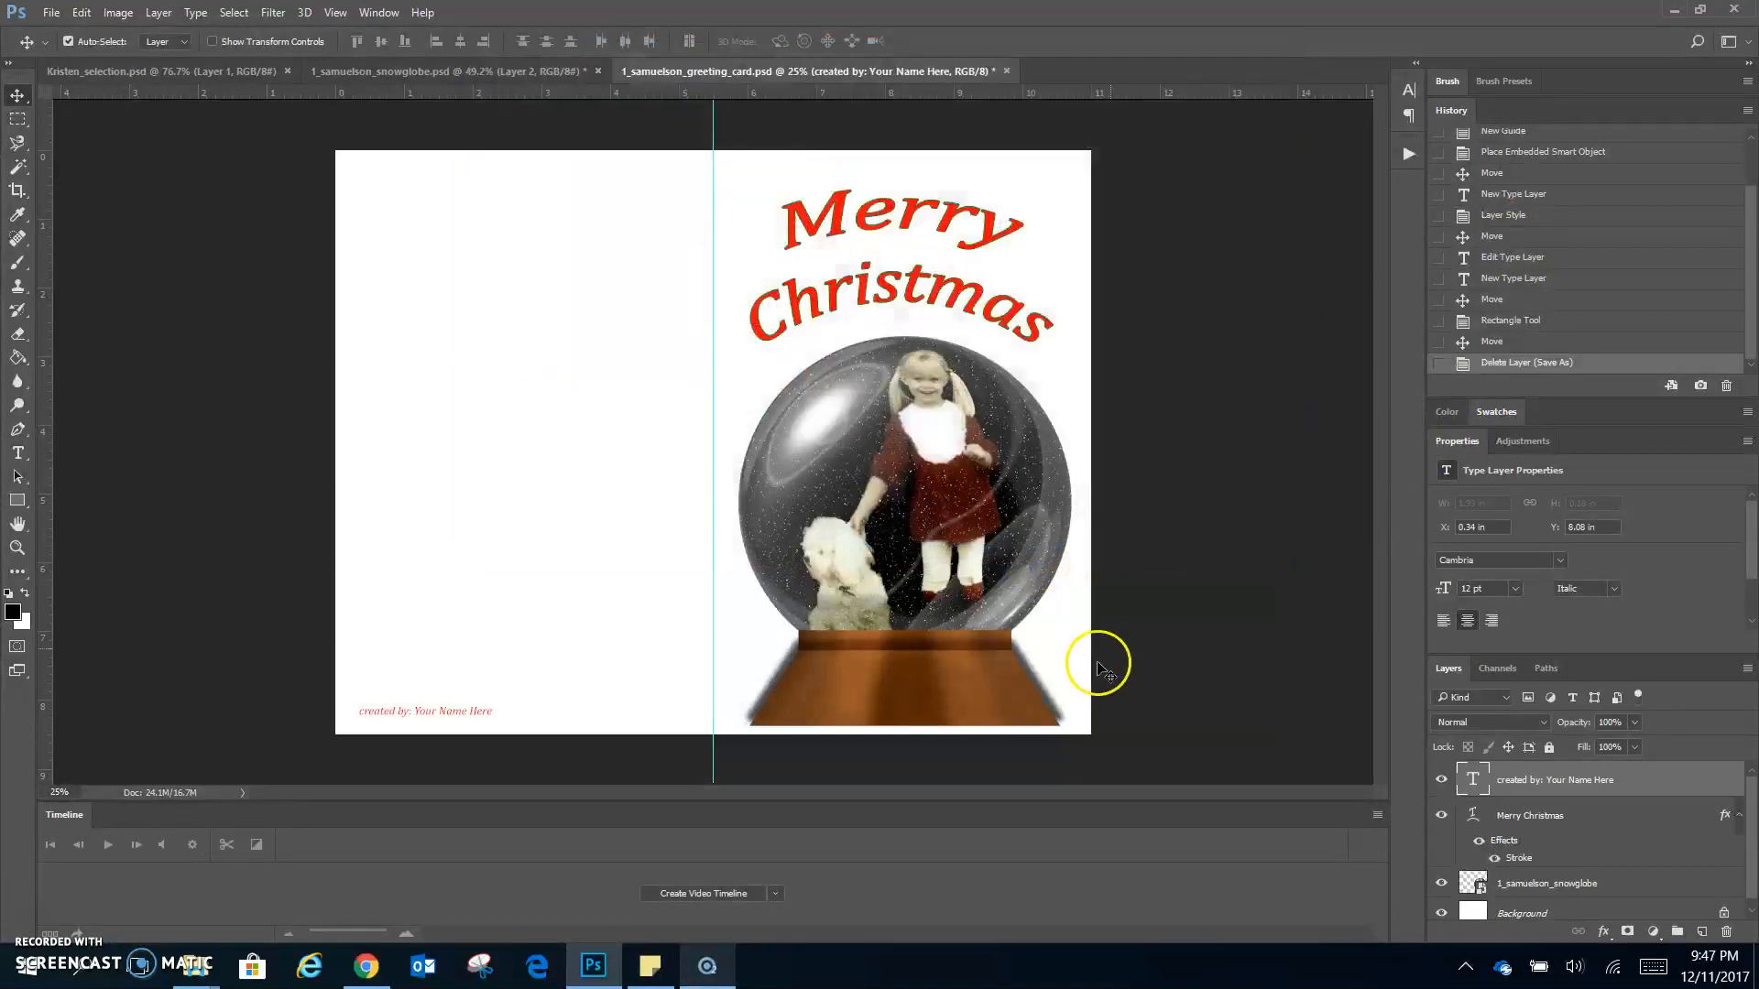